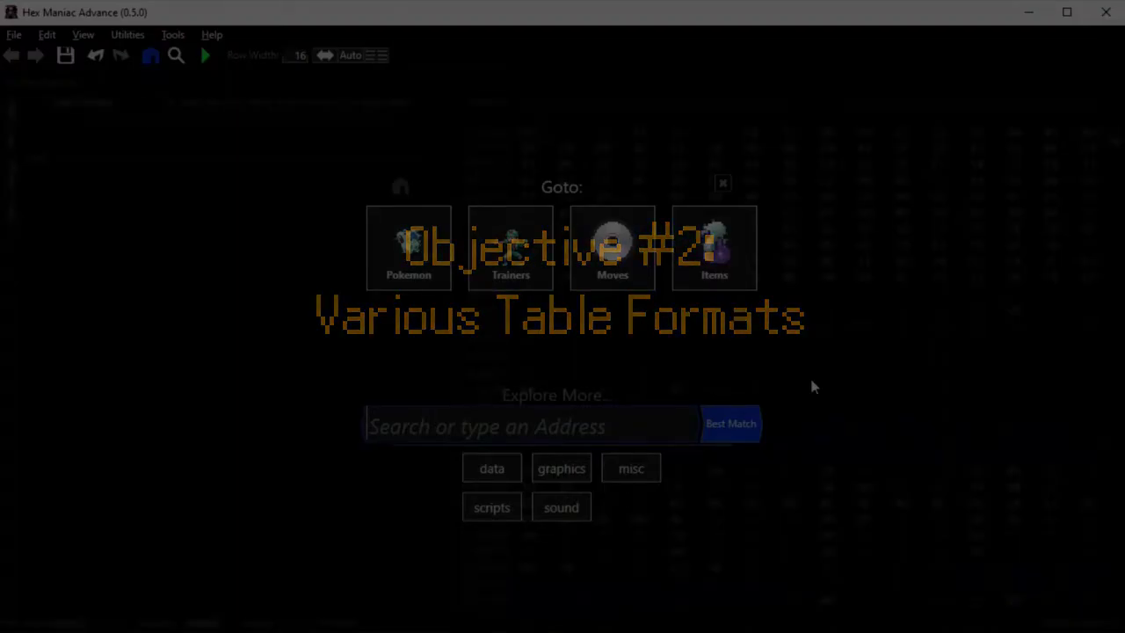
# - Jump to address 73A240 and place a new anchor ^temporary_name on that byte
pyautogui.write('73a240')
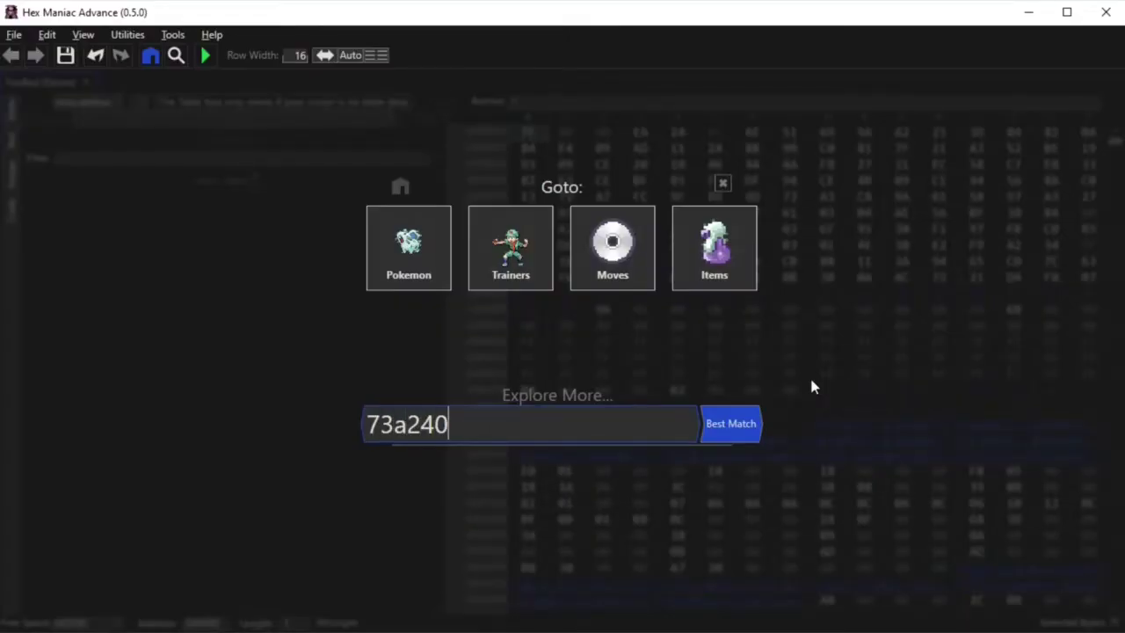
pyautogui.press('Return')
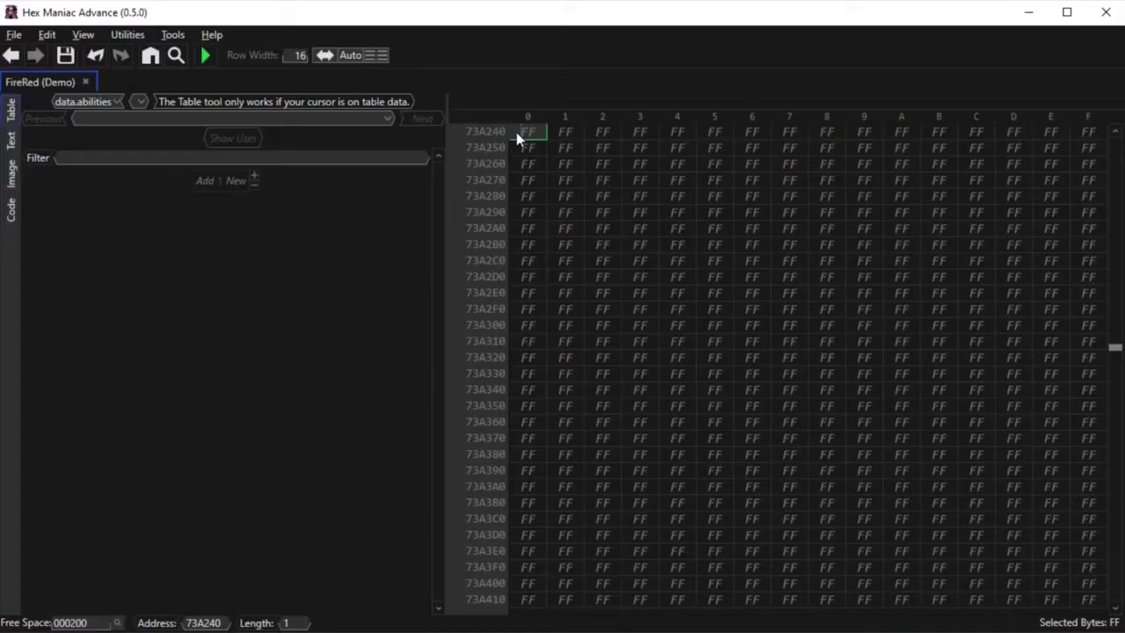
pyautogui.write('^temp')
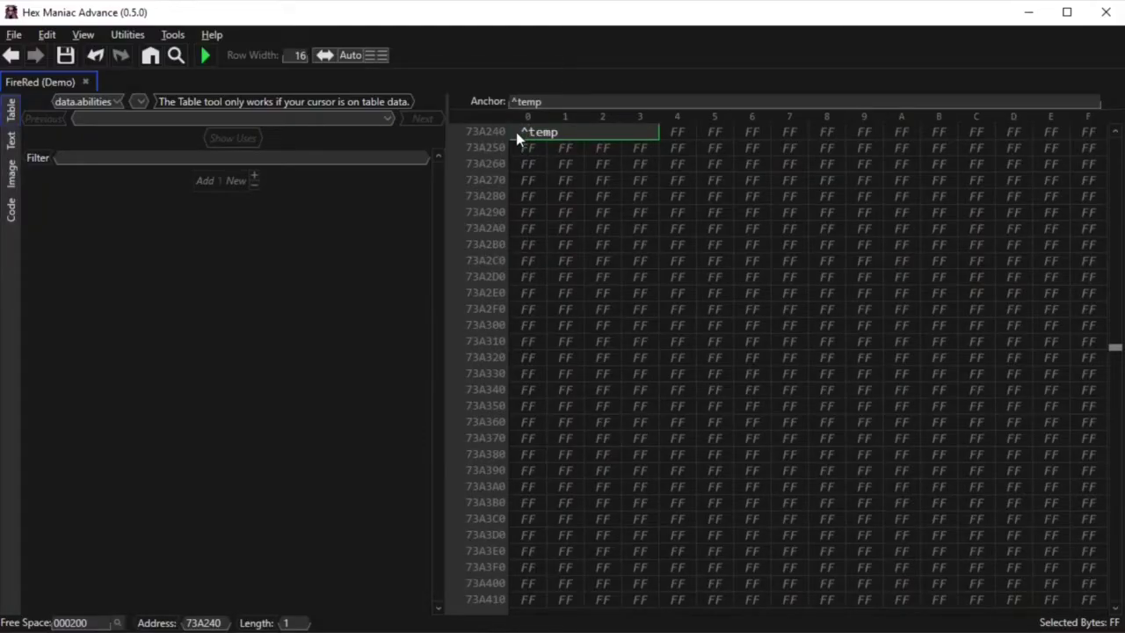
pyautogui.write('orary_name')
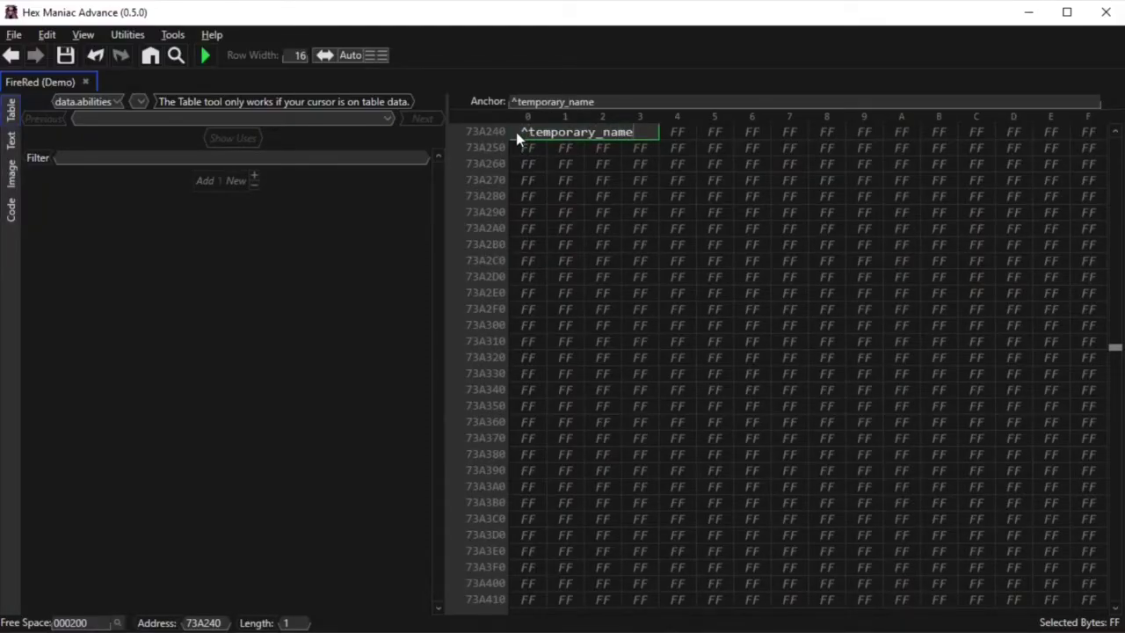
pyautogui.click(565, 195)
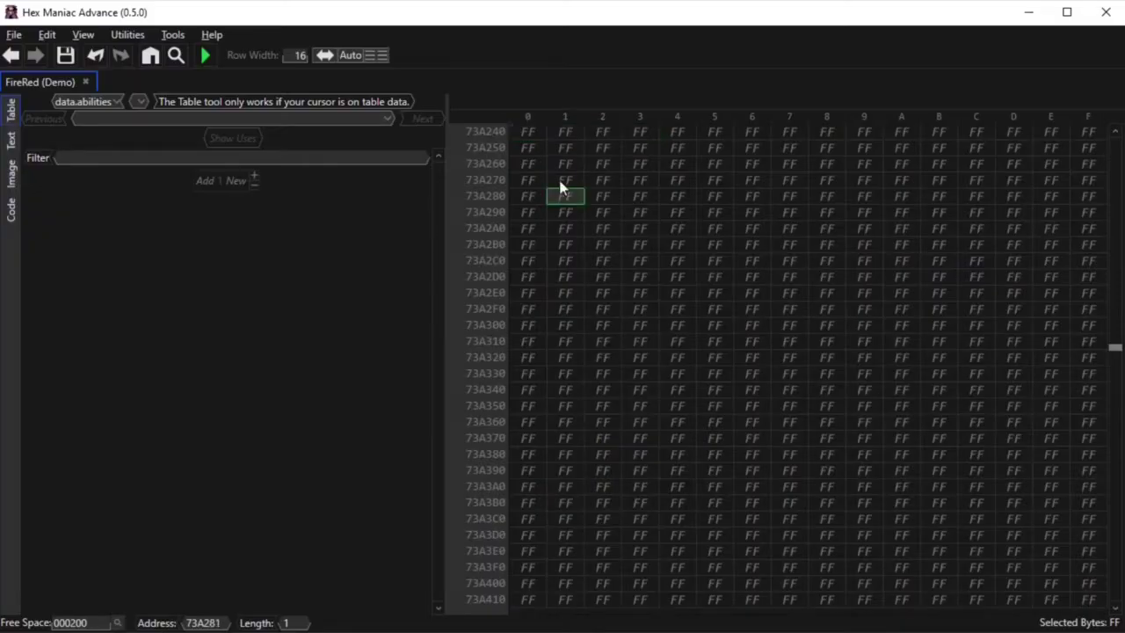
# - Check the new anchor, then return via the Goto page's temporary_name shortcut
pyautogui.click(537, 134)
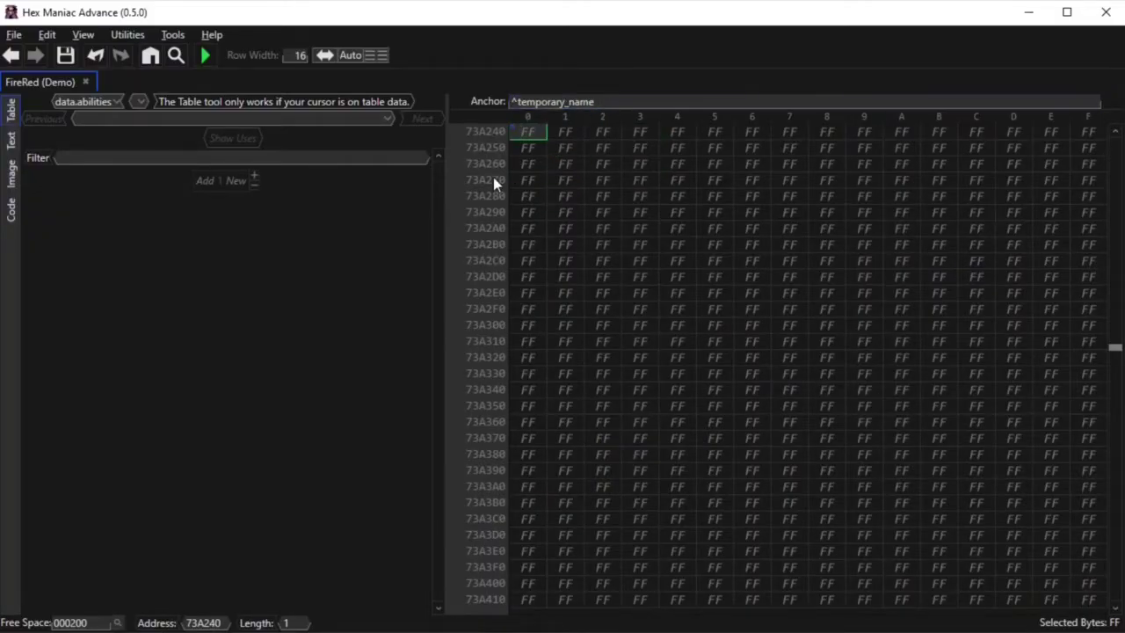
pyautogui.click(531, 138)
pyautogui.click(532, 150)
pyautogui.click(157, 58)
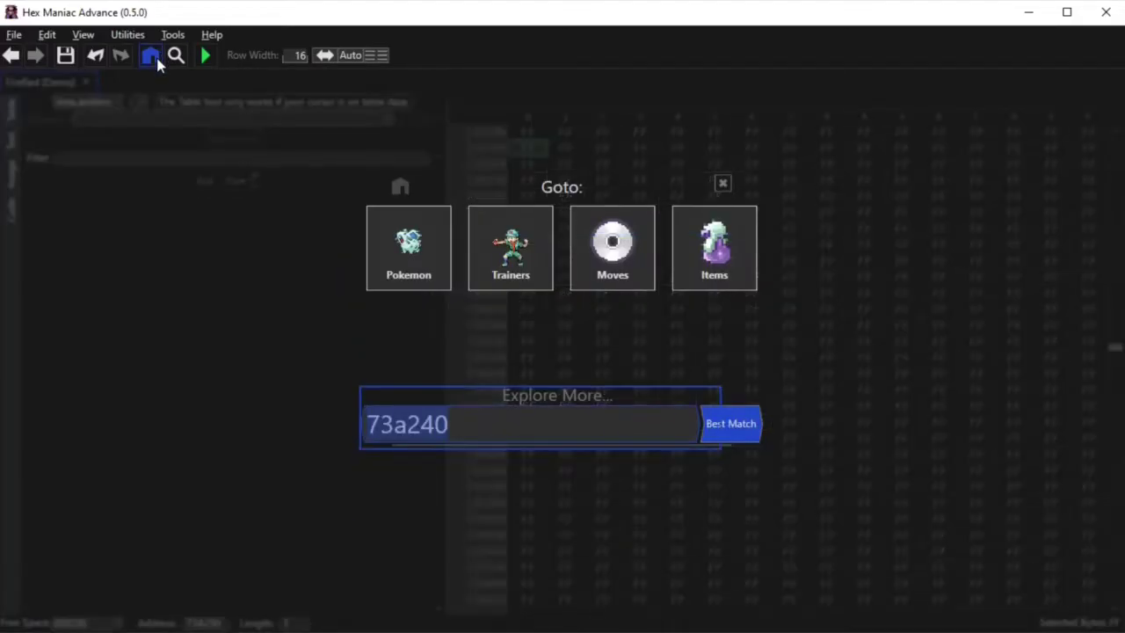
pyautogui.press('BackSpace')
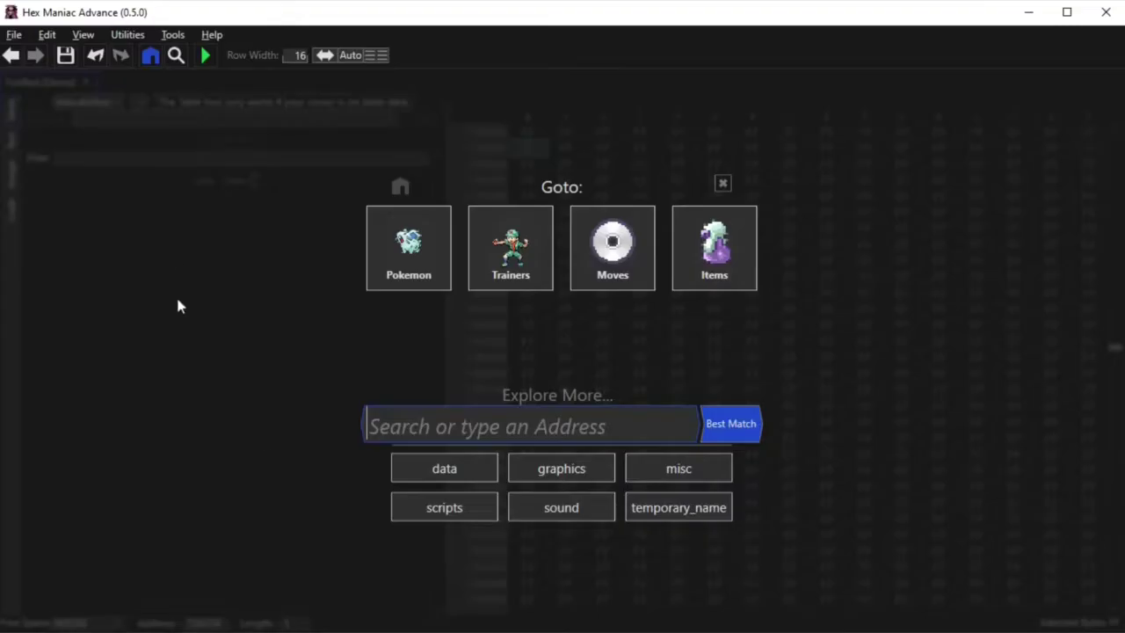
pyautogui.click(674, 510)
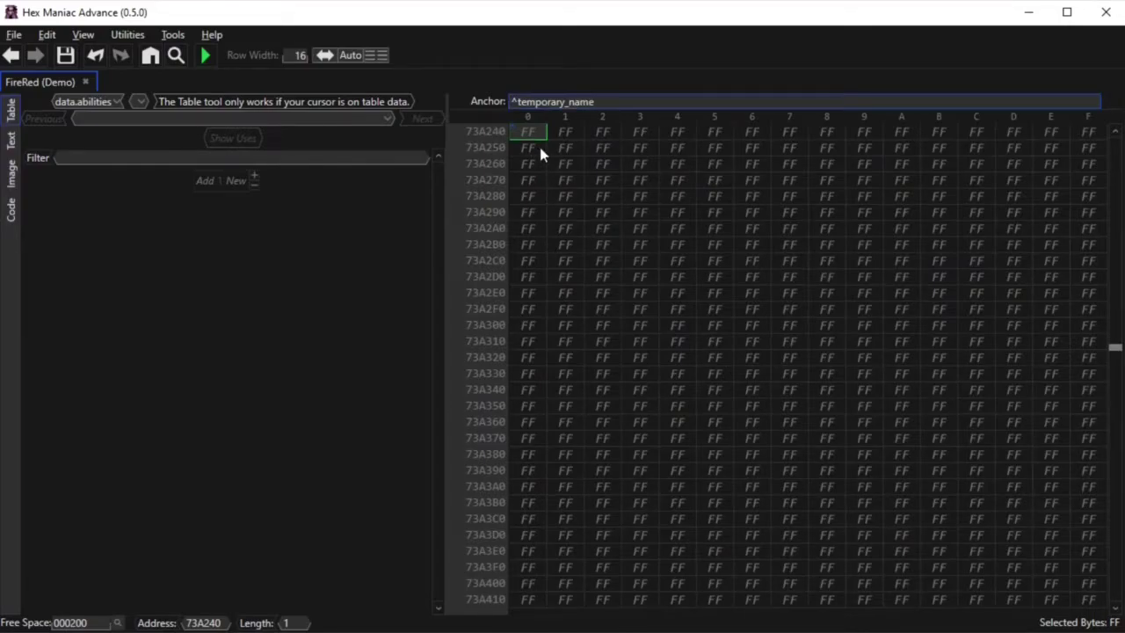
# - Format the anchor as ^temporary_name[fieldA. fieldB: fieldC:. fieldD:]6
pyautogui.write('[')
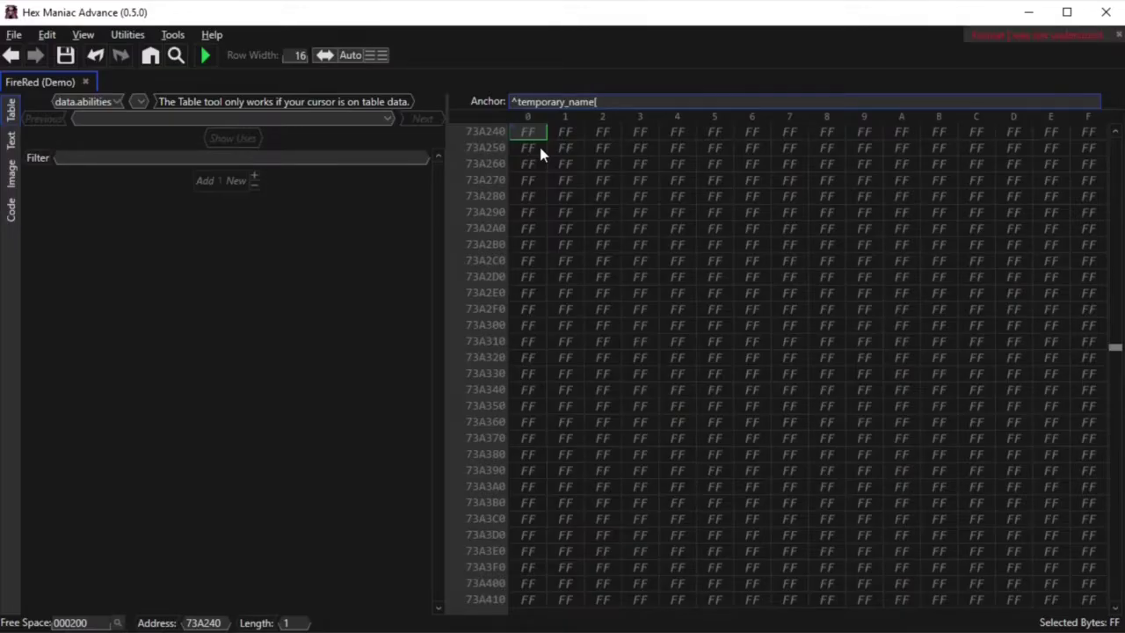
pyautogui.write(']')
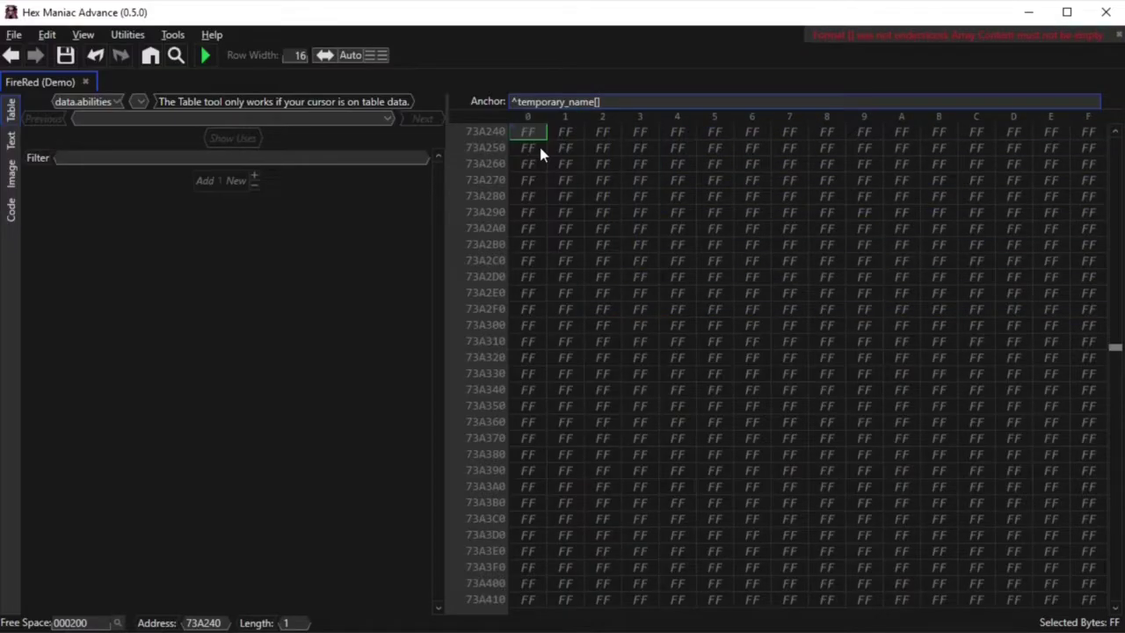
pyautogui.write('6')
pyautogui.press('Left')
pyautogui.press('Left')
pyautogui.write('fieldA')
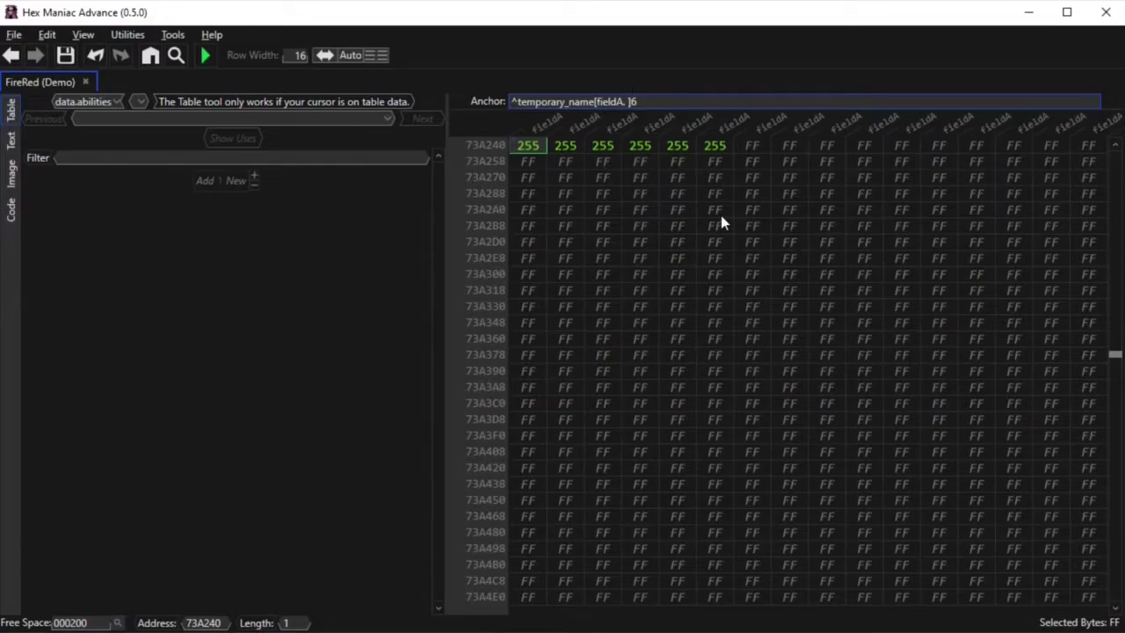
pyautogui.write('. fieldB')
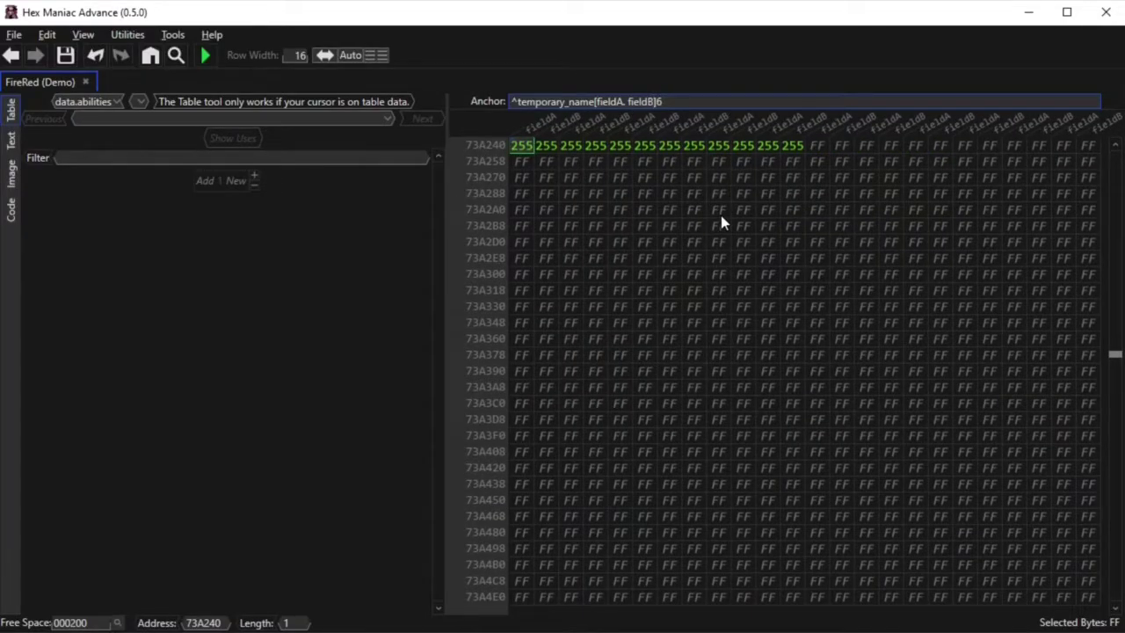
pyautogui.write(':')
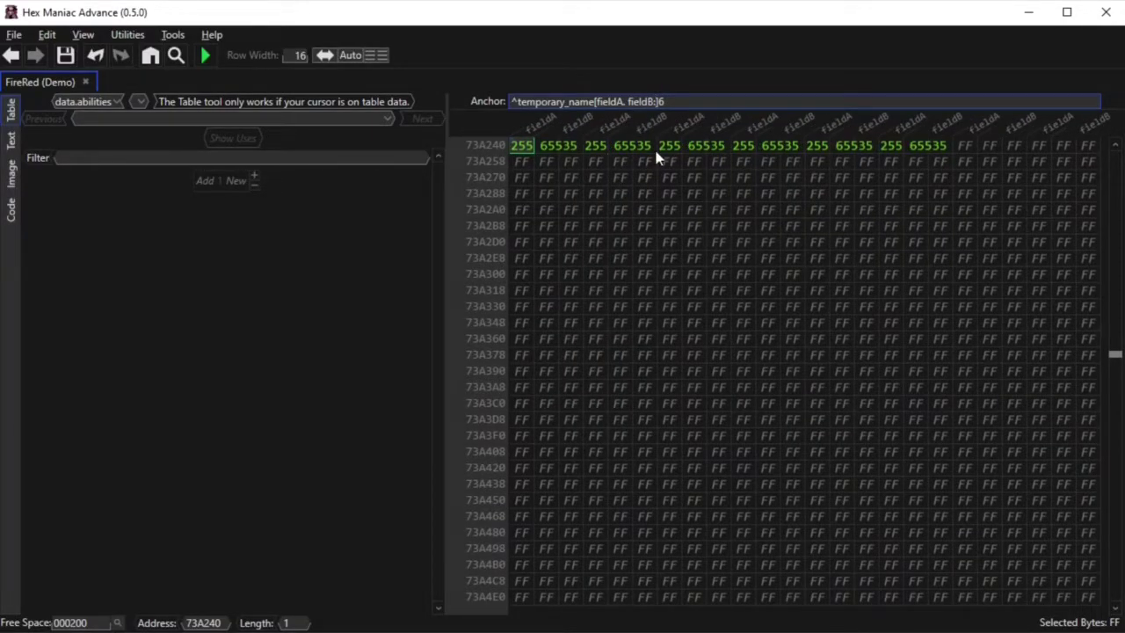
pyautogui.write(' fieldC')
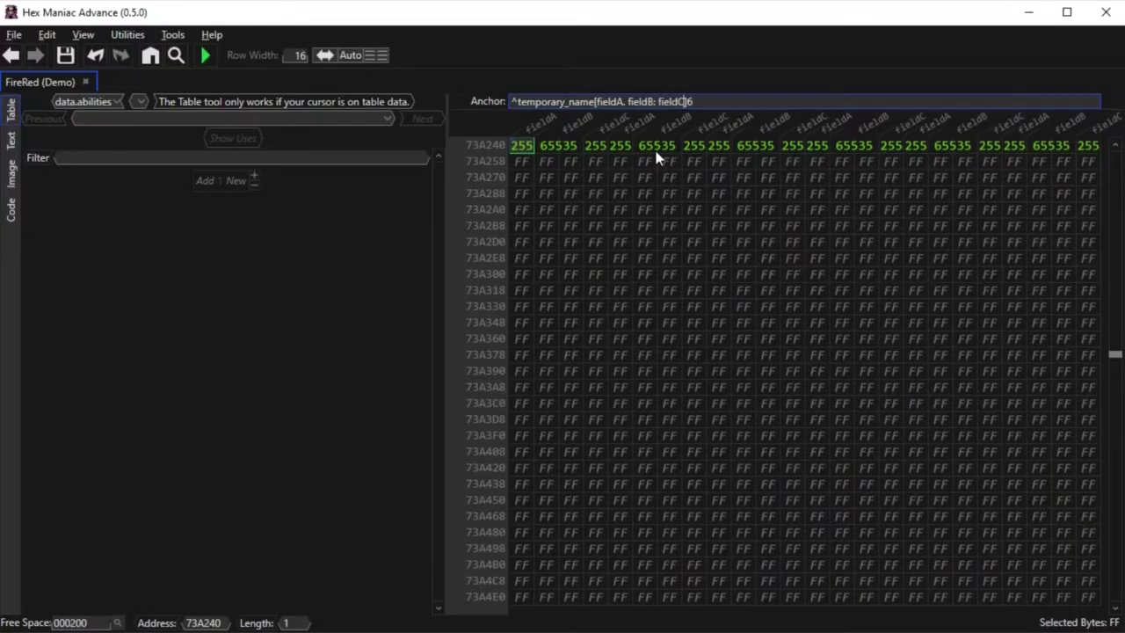
pyautogui.write(':. fieldD')
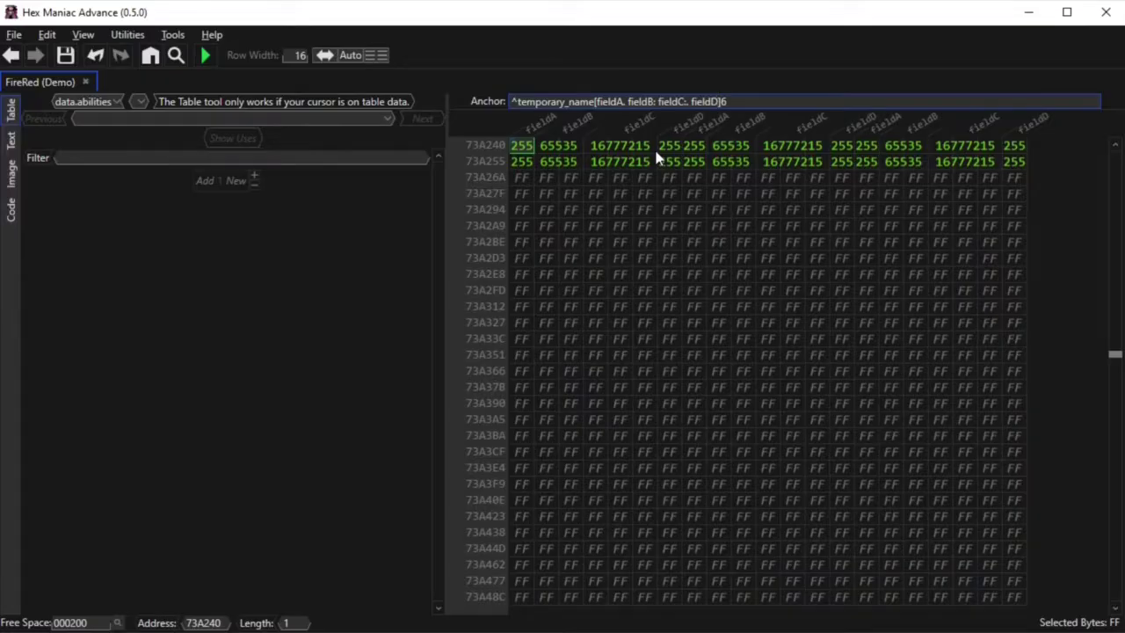
pyautogui.write('::')
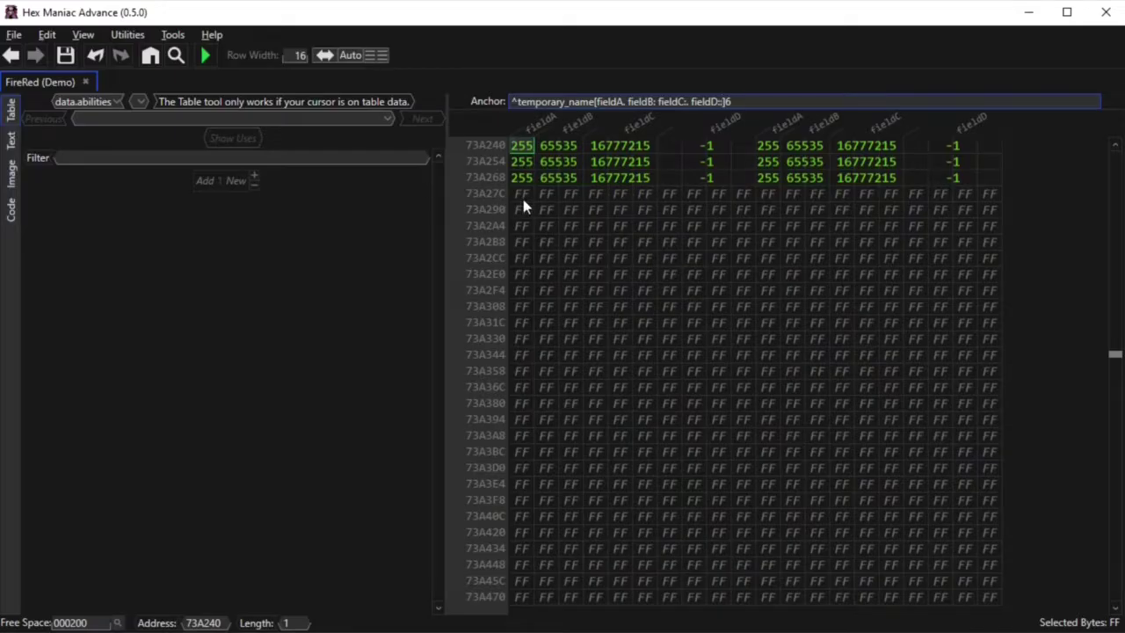
# - Enter 7, 6, 3 and 2 into fieldA–fieldD of the first temporary_name entry
pyautogui.click(525, 146)
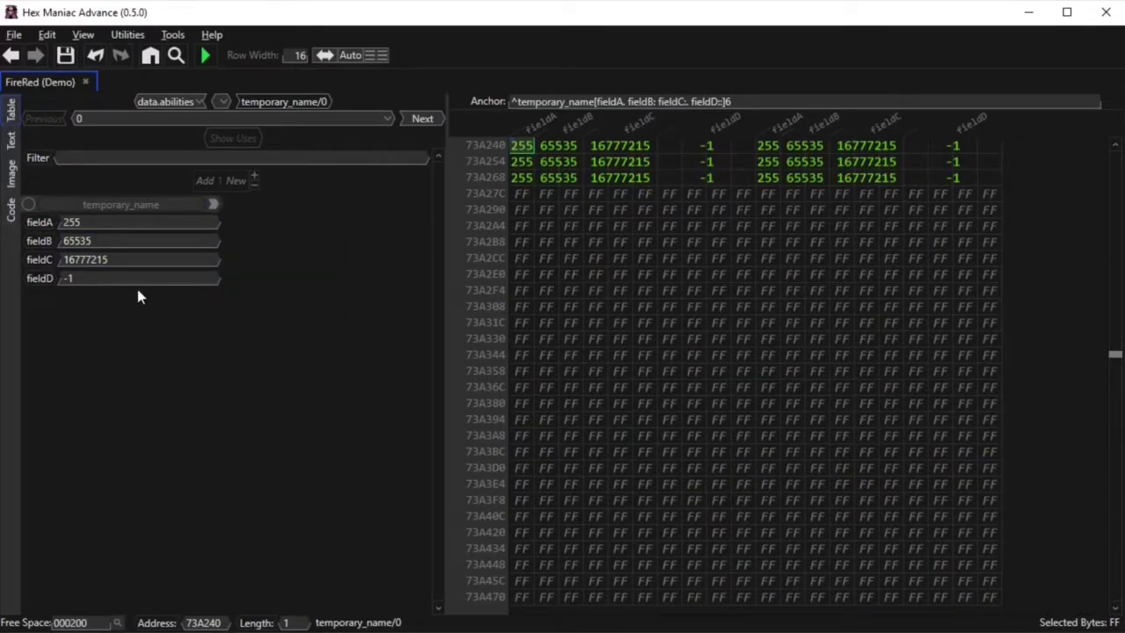
pyautogui.click(691, 151)
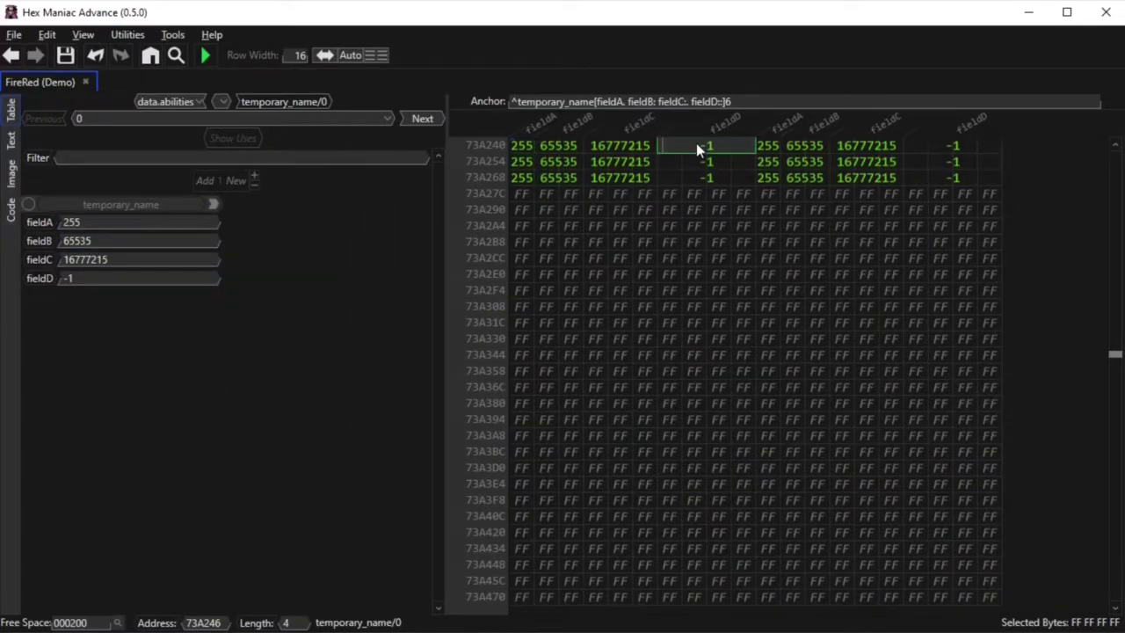
pyautogui.write('2')
pyautogui.click(640, 156)
pyautogui.write('3')
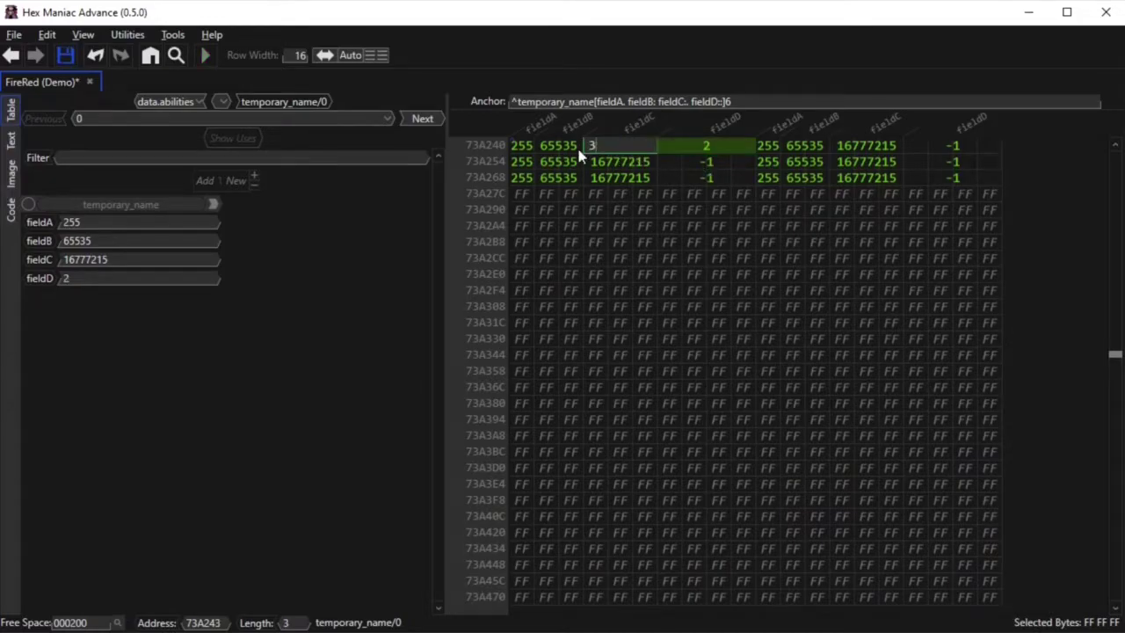
pyautogui.click(546, 151)
pyautogui.write('6')
pyautogui.click(525, 154)
pyautogui.write('7')
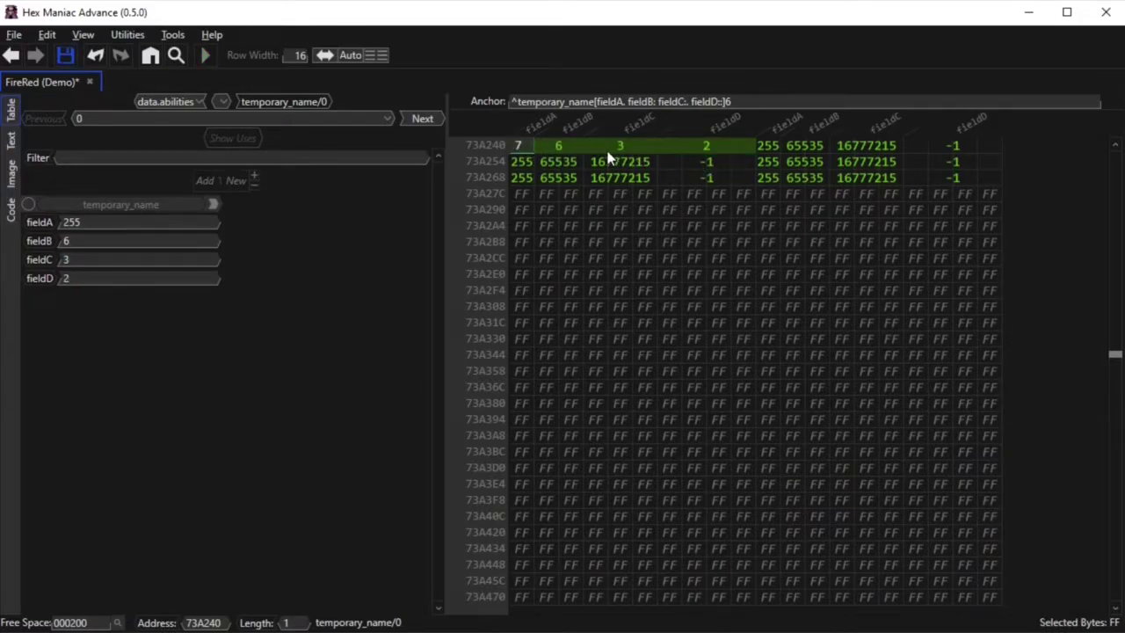
pyautogui.click(626, 156)
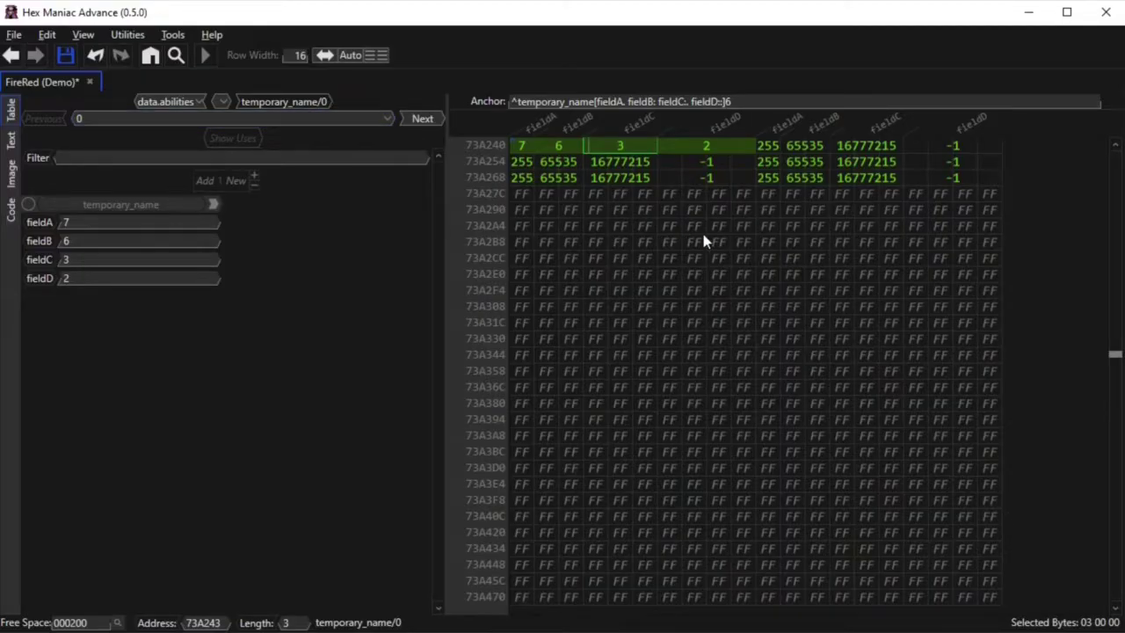
# - Step through the table entries with Next/Previous to reach element 3
pyautogui.click(426, 119)
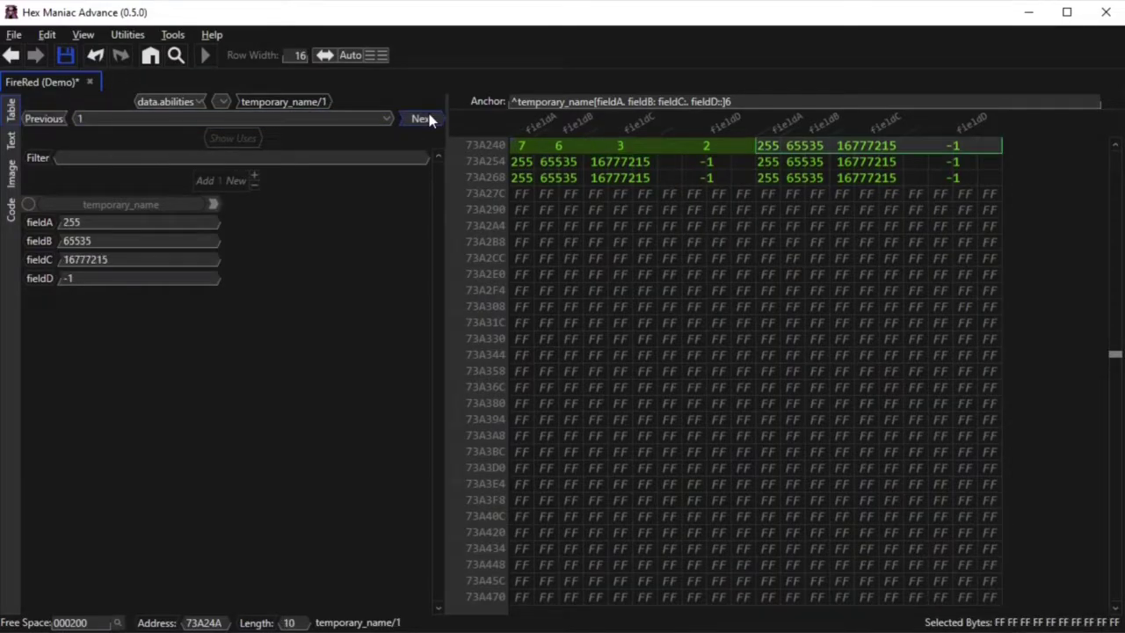
pyautogui.click(427, 119)
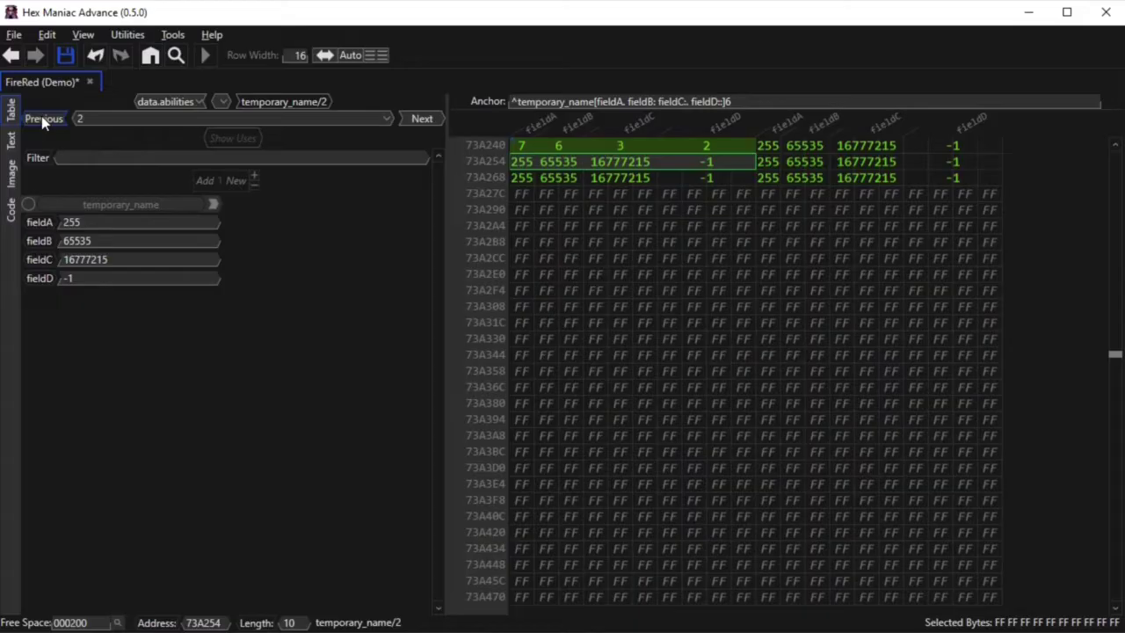
pyautogui.click(41, 118)
pyautogui.click(418, 119)
pyautogui.click(420, 117)
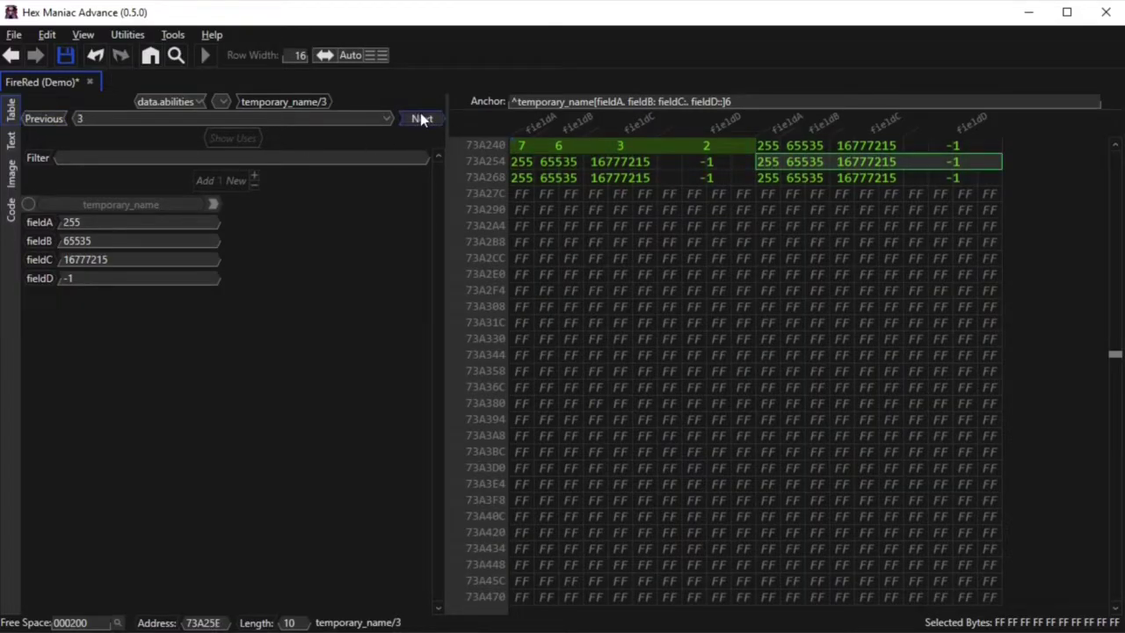
pyautogui.click(329, 106)
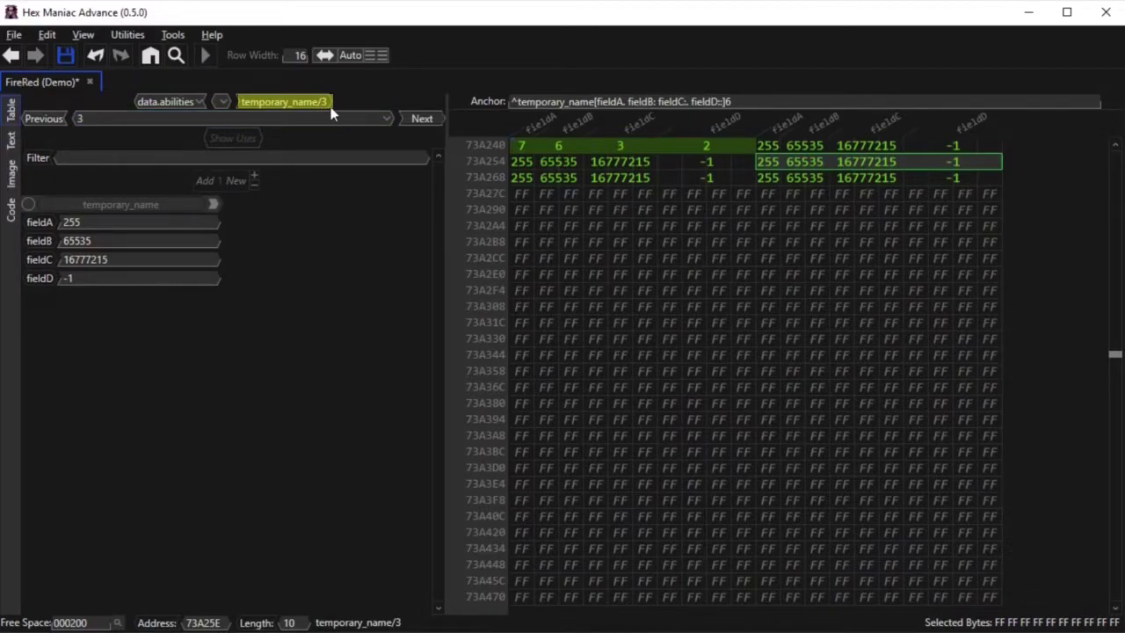
# - Set entry 3's fieldC to 50 and add |h so fieldD displays as hexadecimal
pyautogui.click(131, 256)
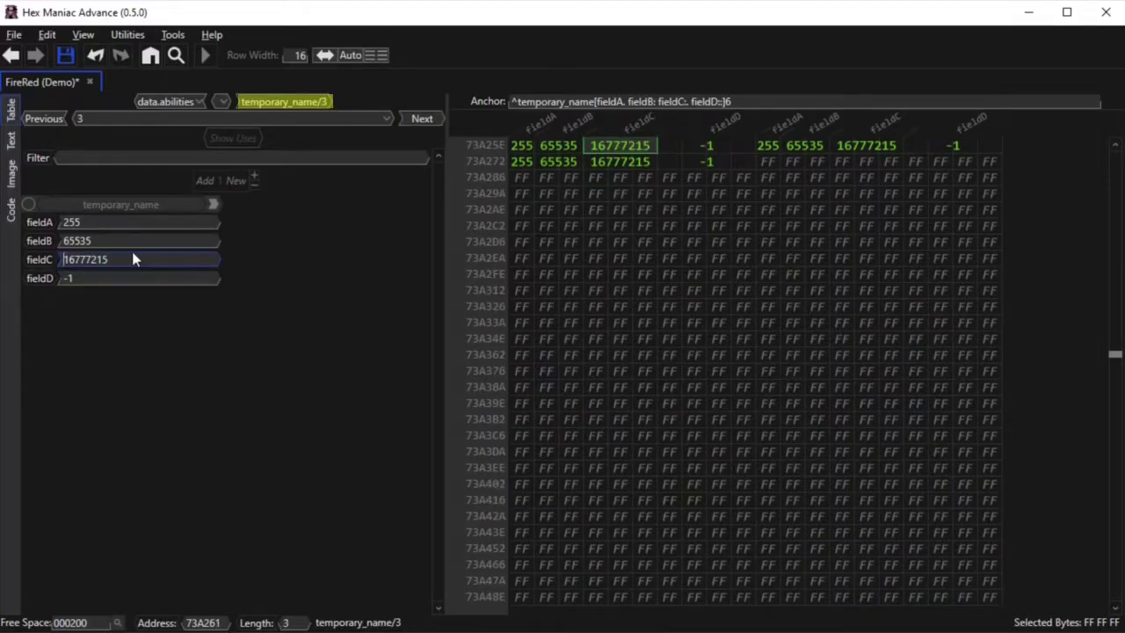
pyautogui.hotkey('ctrl', 'a')
pyautogui.write('50')
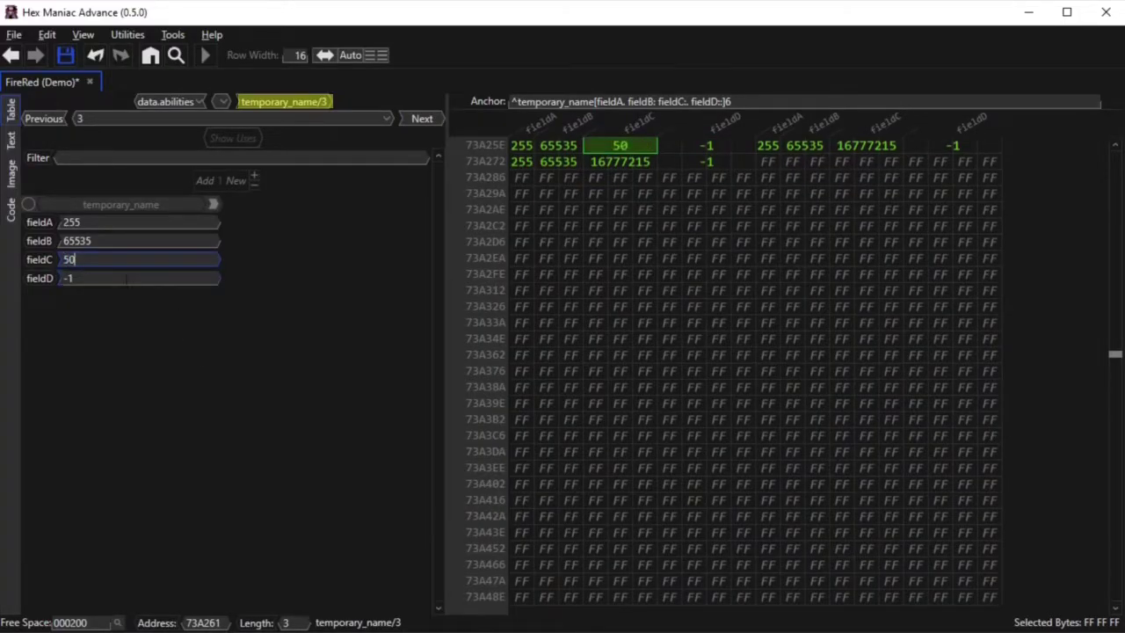
pyautogui.click(701, 192)
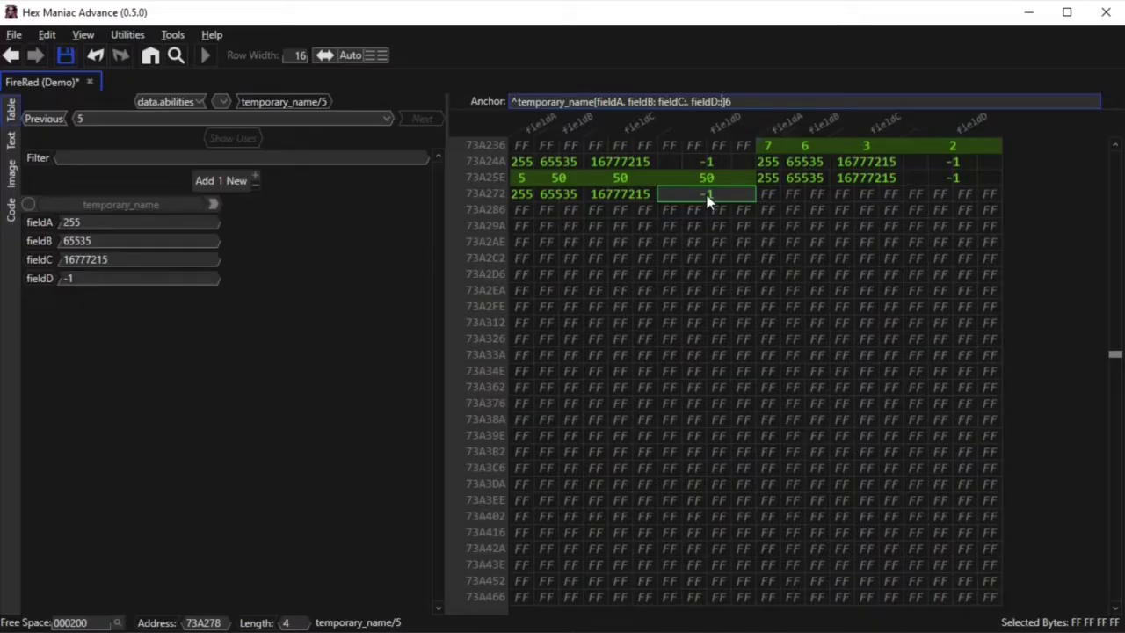
pyautogui.write('|h')
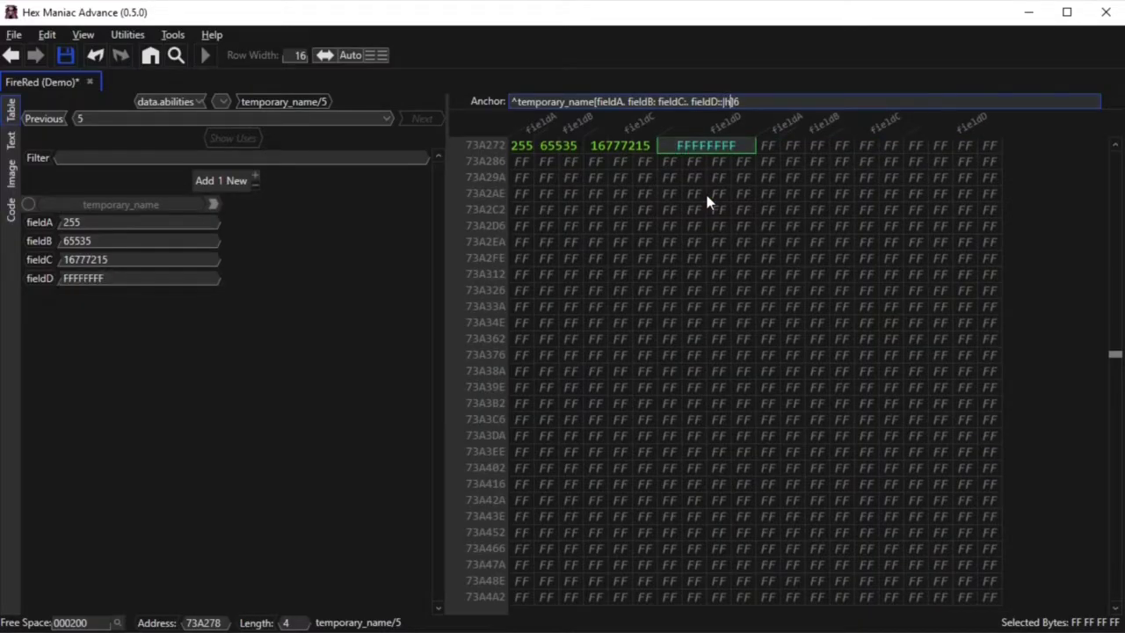
# - Set the second record's fieldD to 10202610 and verify the value
pyautogui.scroll(2, 708, 202)
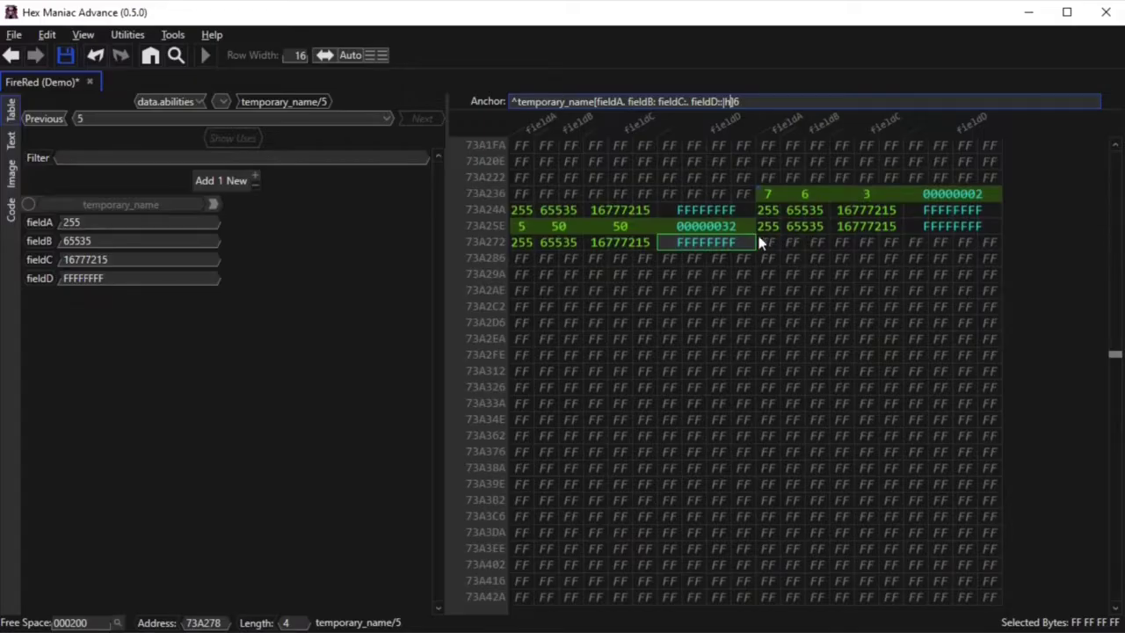
pyautogui.click(721, 225)
pyautogui.press('Up')
pyautogui.write('102')
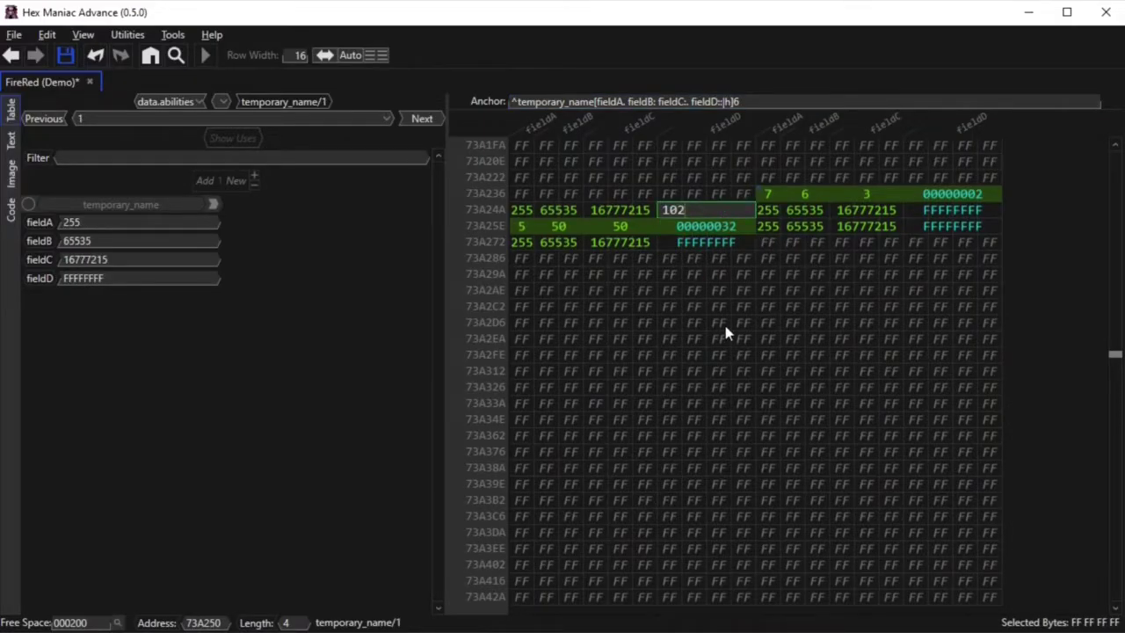
pyautogui.write('02610')
pyautogui.click(722, 325)
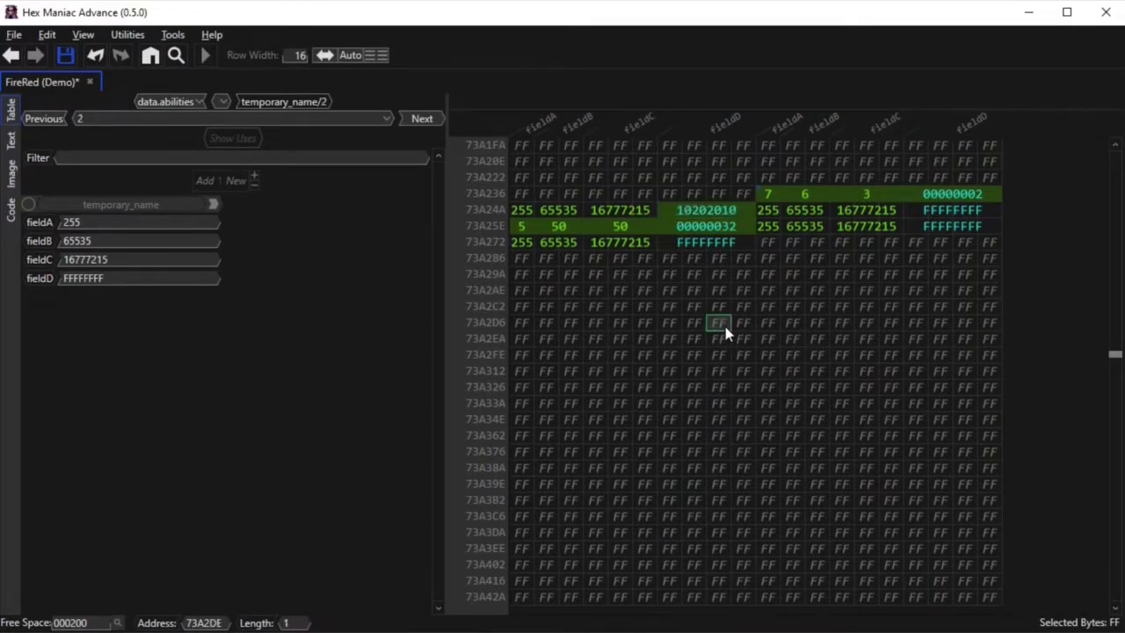
pyautogui.click(719, 210)
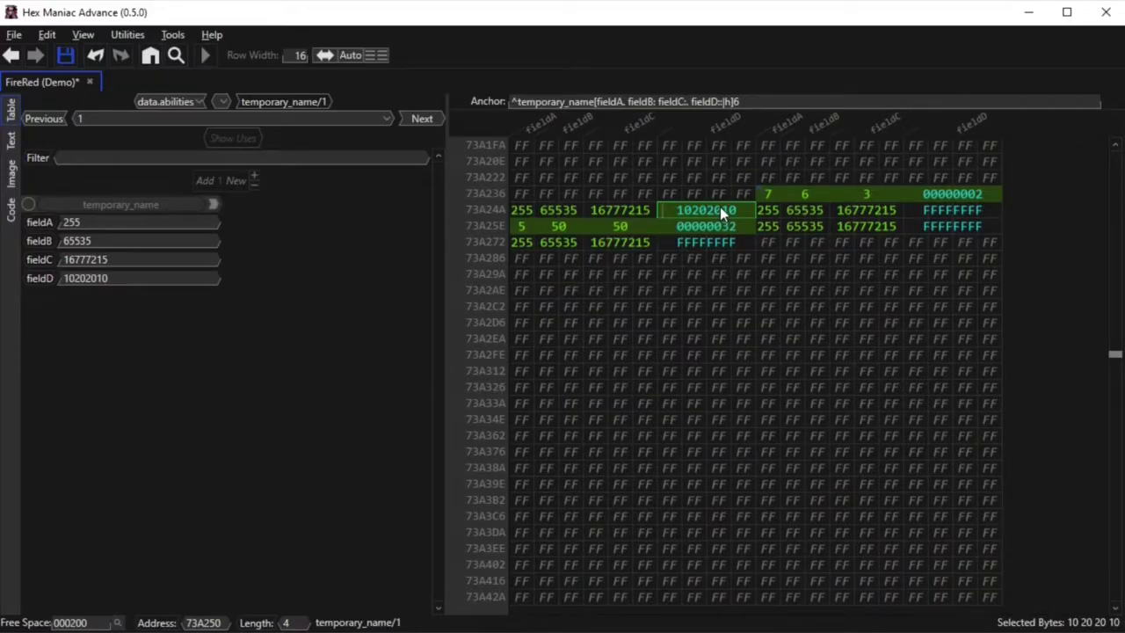
# - Place the cursor right after fieldA in the table's format definition
pyautogui.click(727, 102)
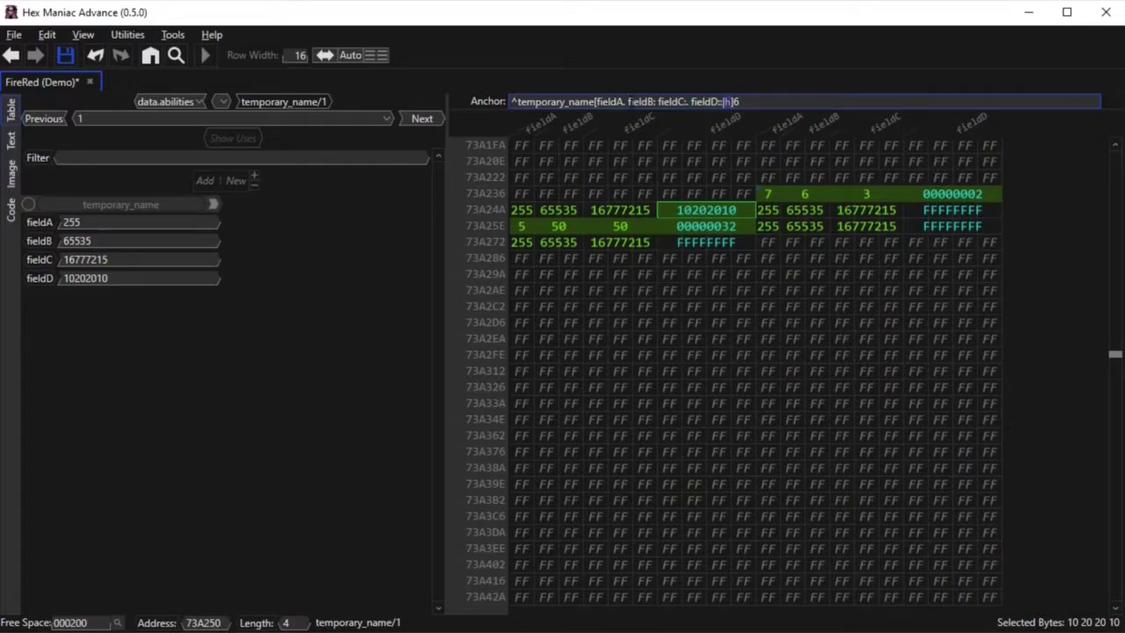
pyautogui.click(626, 102)
pyautogui.scroll(-2, 738, 315)
# - Make fieldA a signed number by adding |z to its format
pyautogui.write('|z')
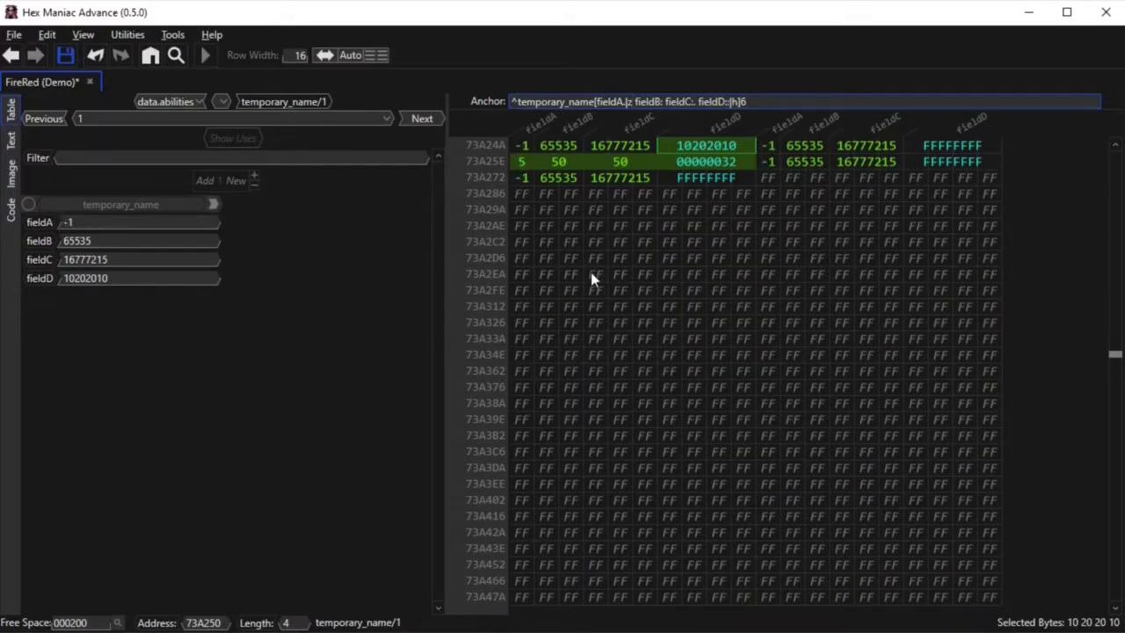
pyautogui.click(527, 211)
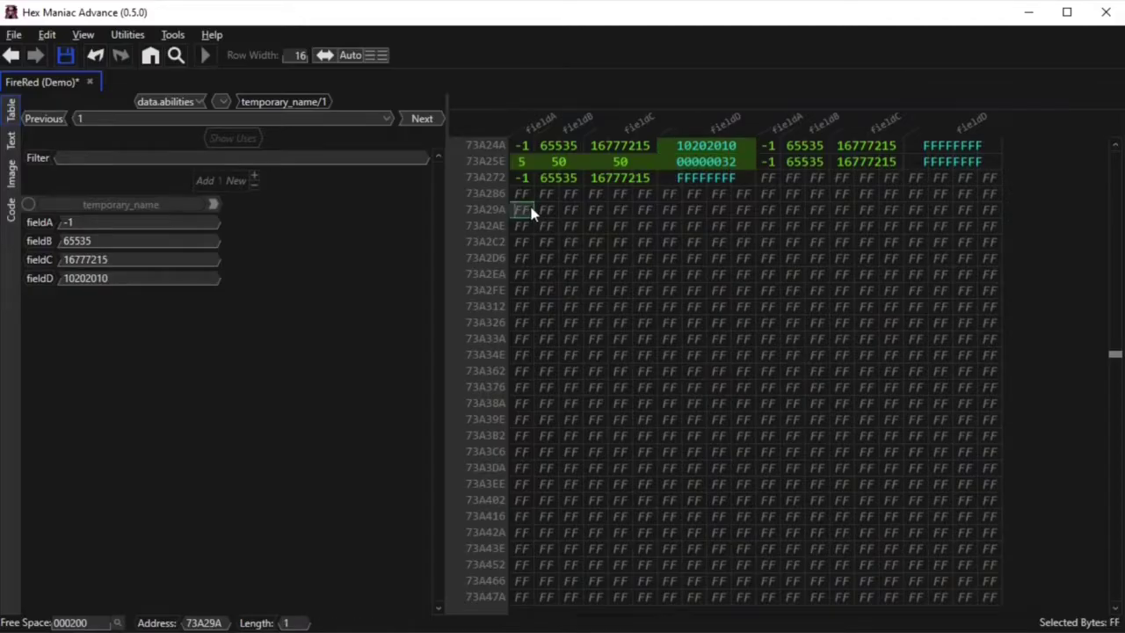
pyautogui.scroll(1, 526, 193)
# - Set the second record's fieldA to -128 and save the changes
pyautogui.click(520, 178)
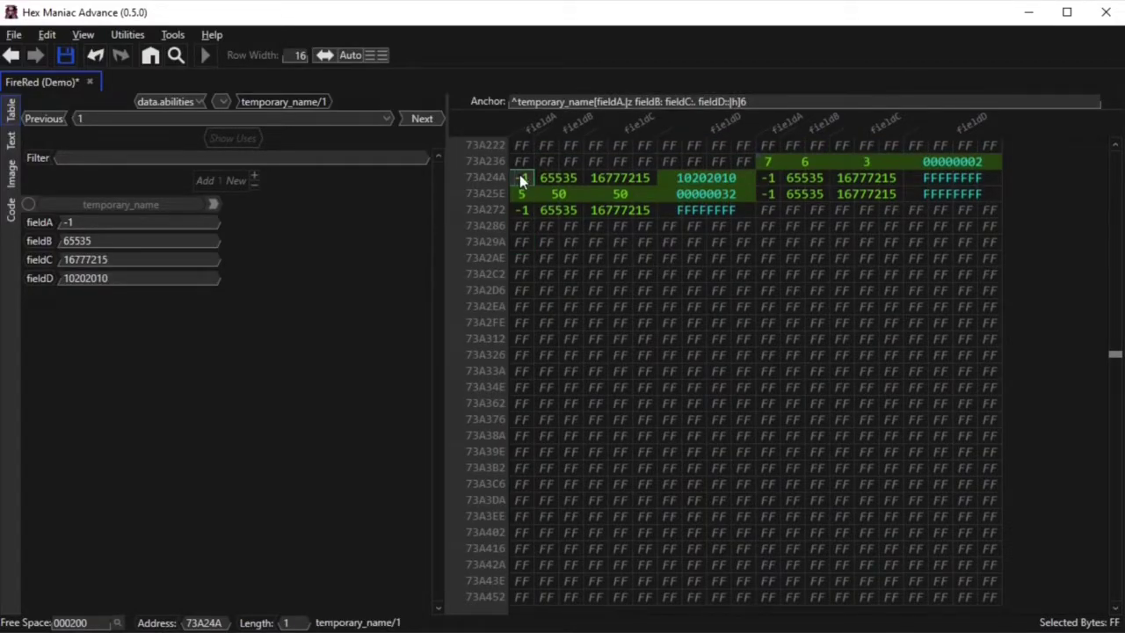
pyautogui.write('-128')
pyautogui.click(531, 226)
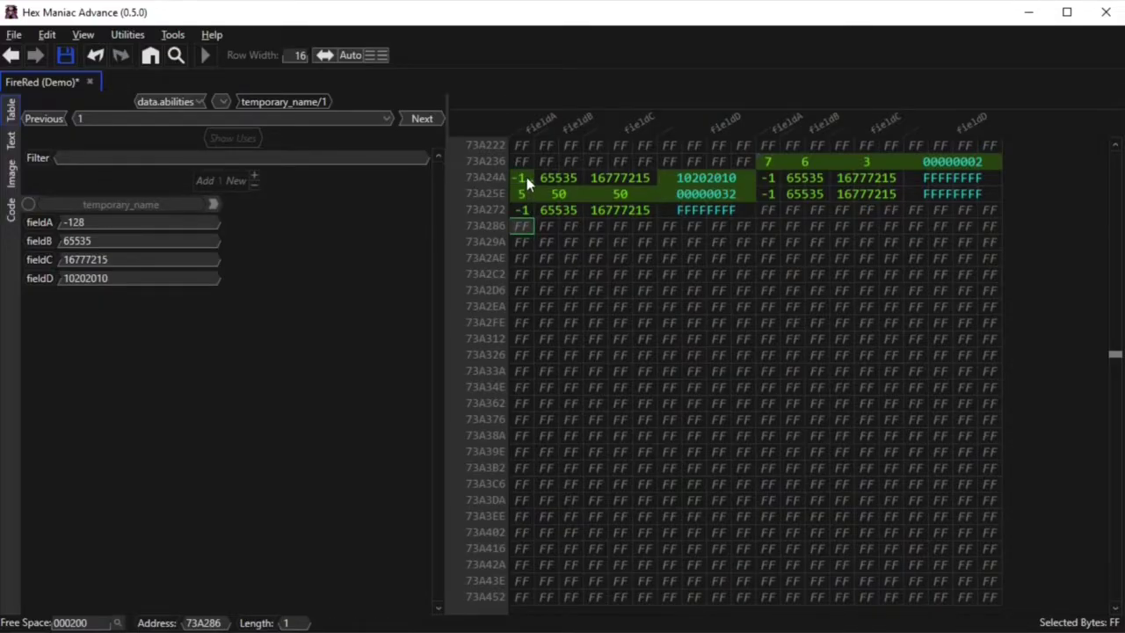
pyautogui.click(527, 176)
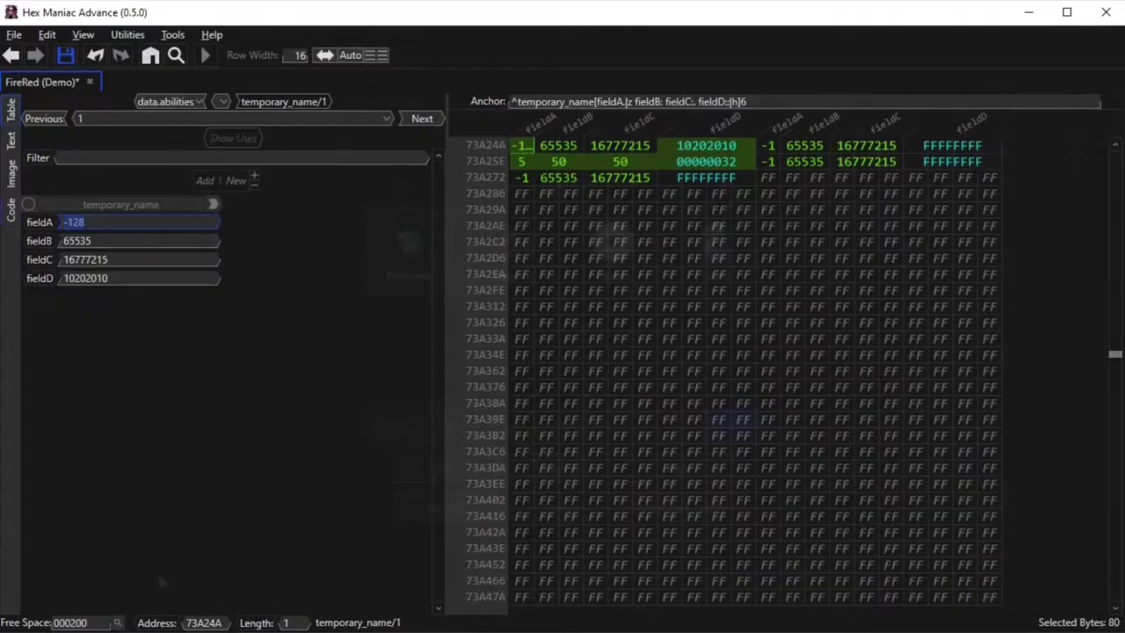
pyautogui.hotkey('ctrl', 'g')
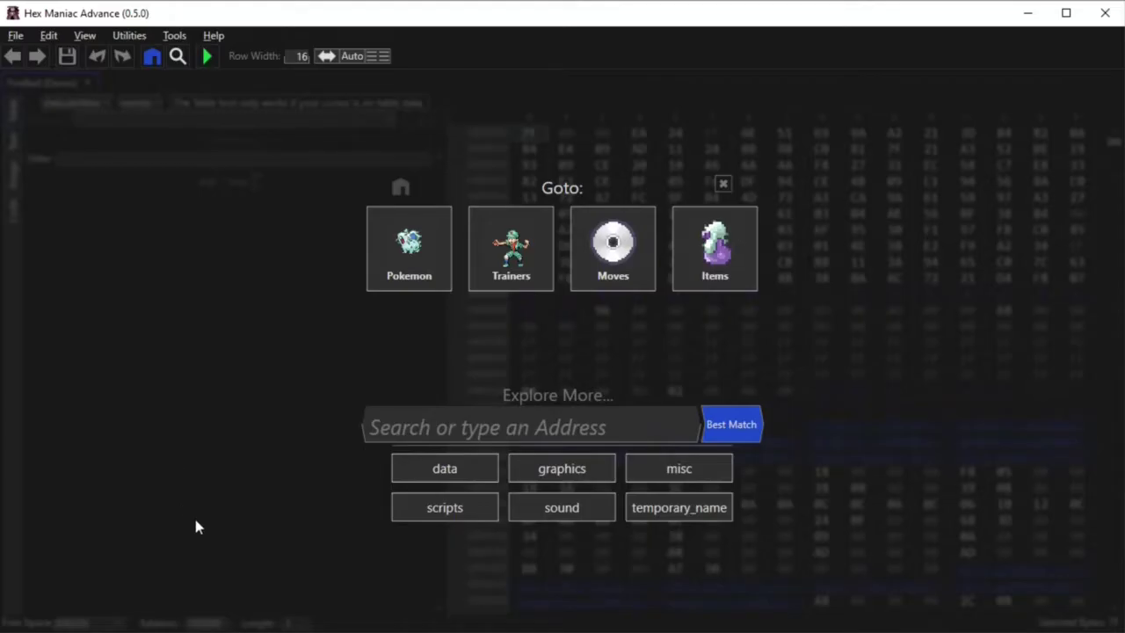
# - Open temporary_name and prepend a 13-character text field name""13 before fieldA
pyautogui.click(661, 517)
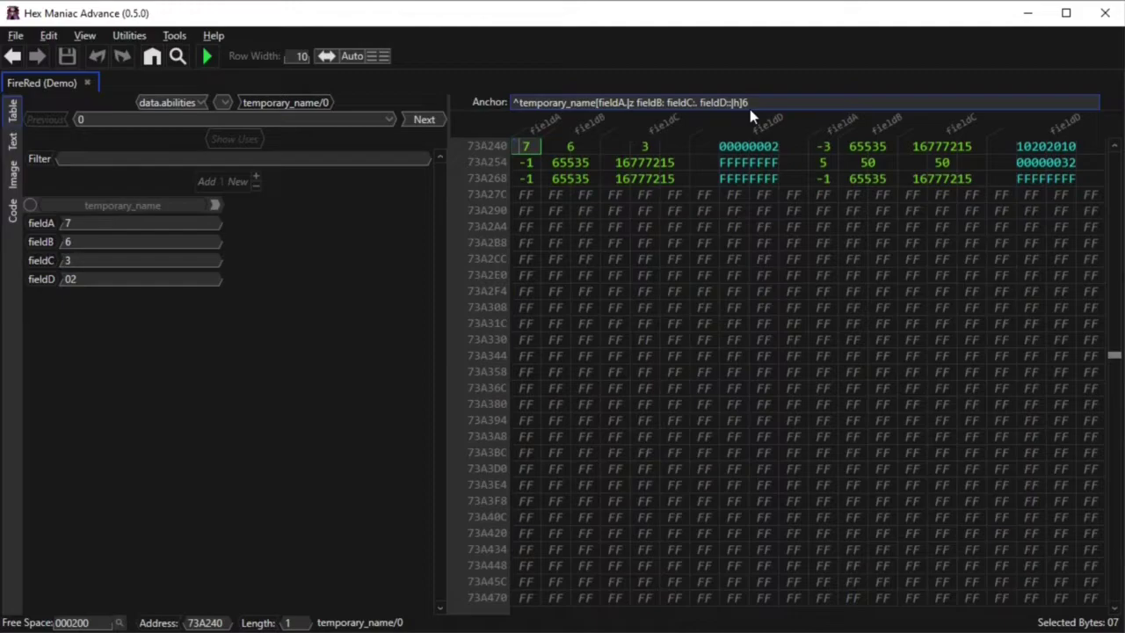
pyautogui.click(598, 103)
pyautogui.write('n')
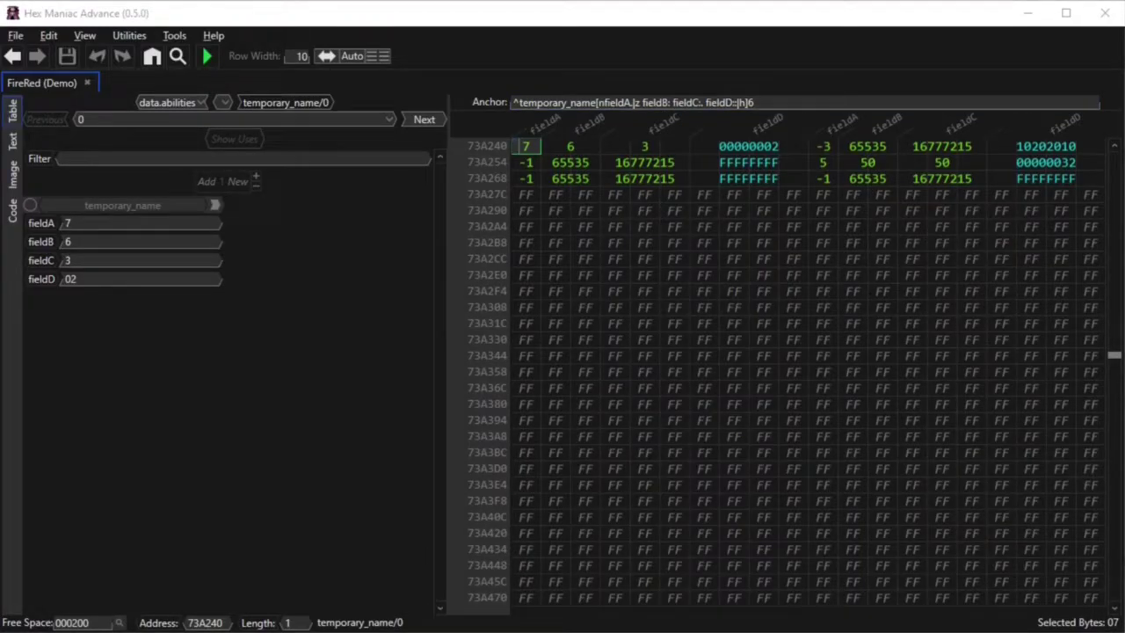
pyautogui.press('Return')
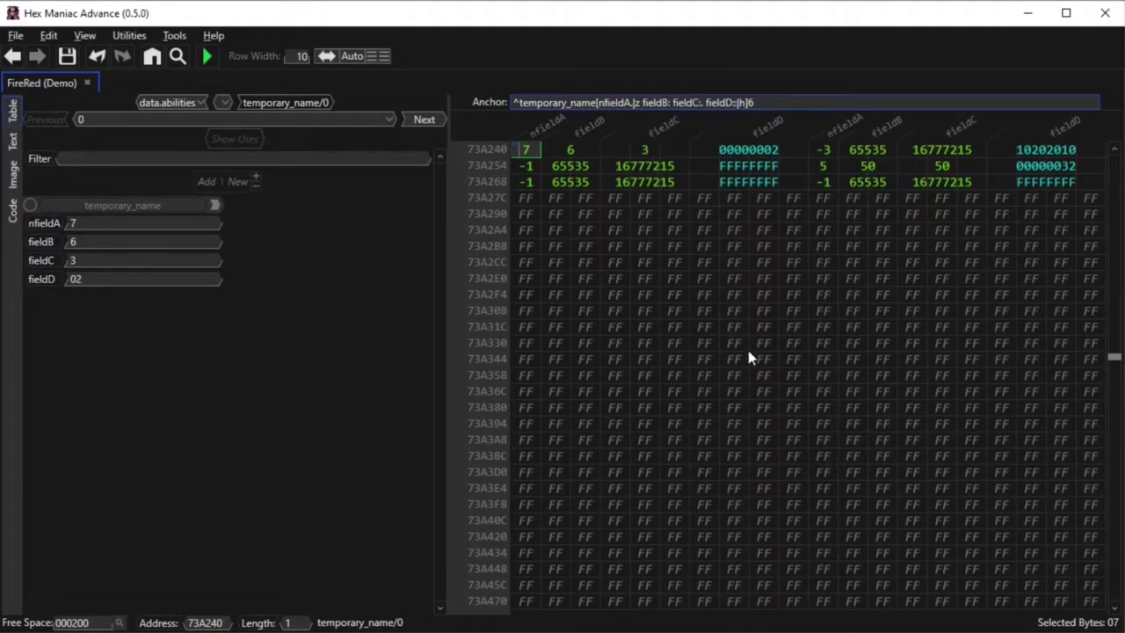
pyautogui.write('ame')
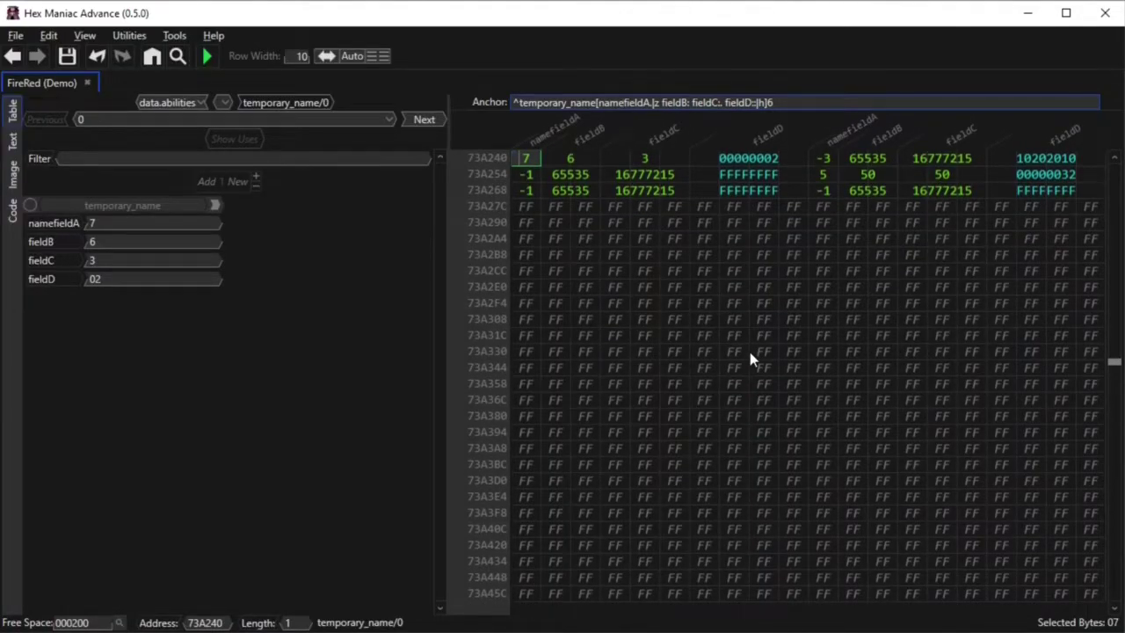
pyautogui.write('""')
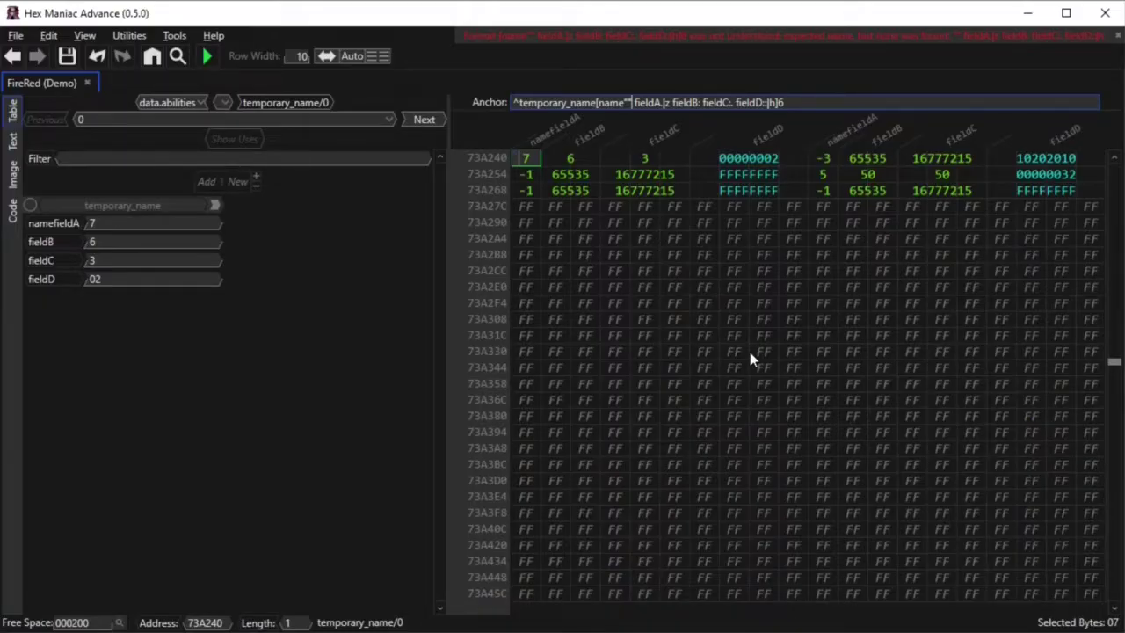
pyautogui.write('13')
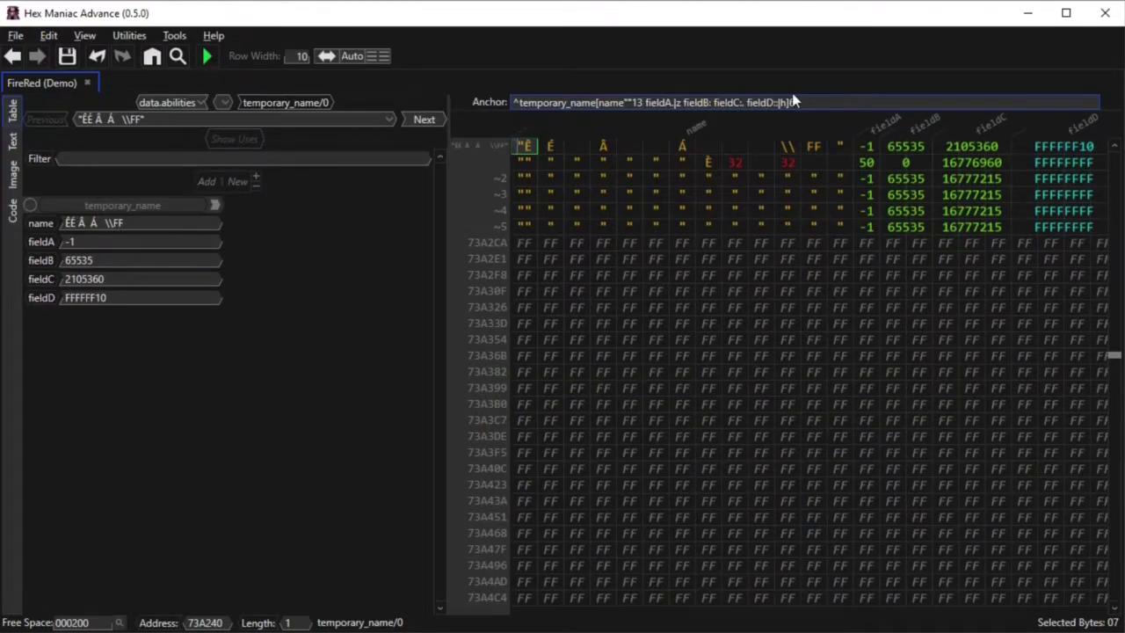
# - Append pointer field fieldE<> after fieldD:|h and widen the data view to show it
pyautogui.write('field')
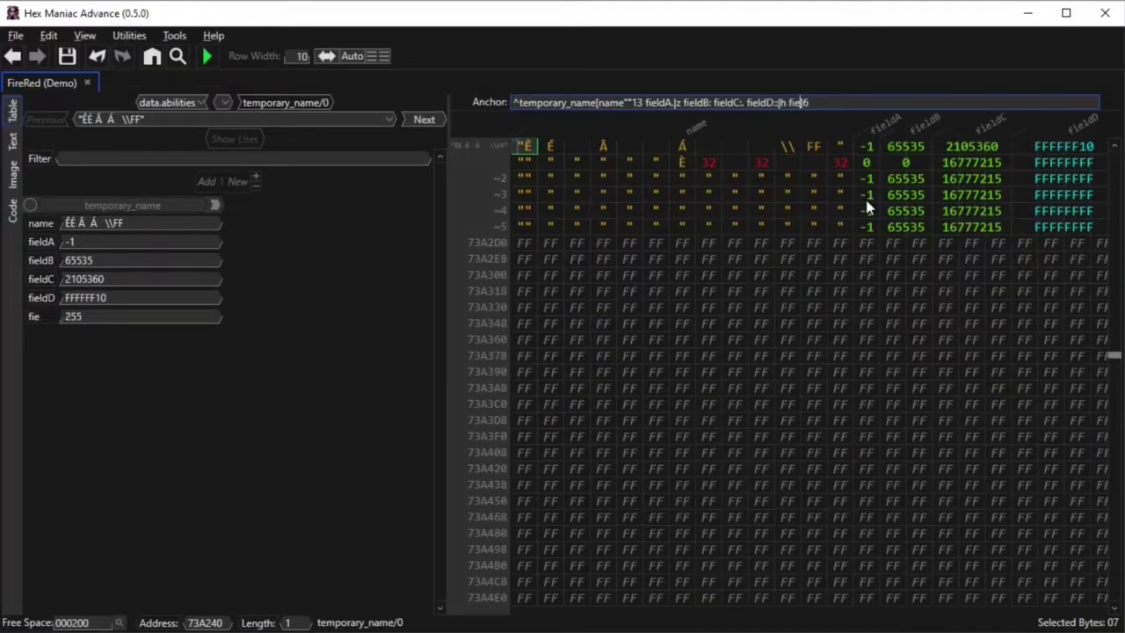
pyautogui.write('E<>')
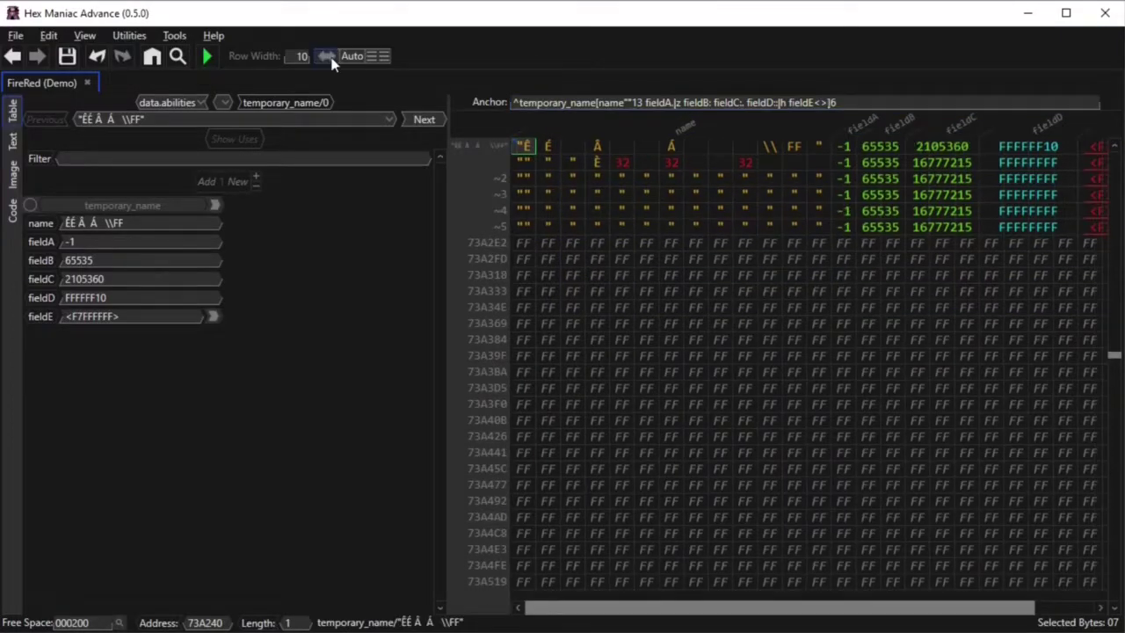
pyautogui.moveTo(745, 611); pyautogui.dragTo(697, 580)
pyautogui.moveTo(448, 278); pyautogui.dragTo(352, 284)
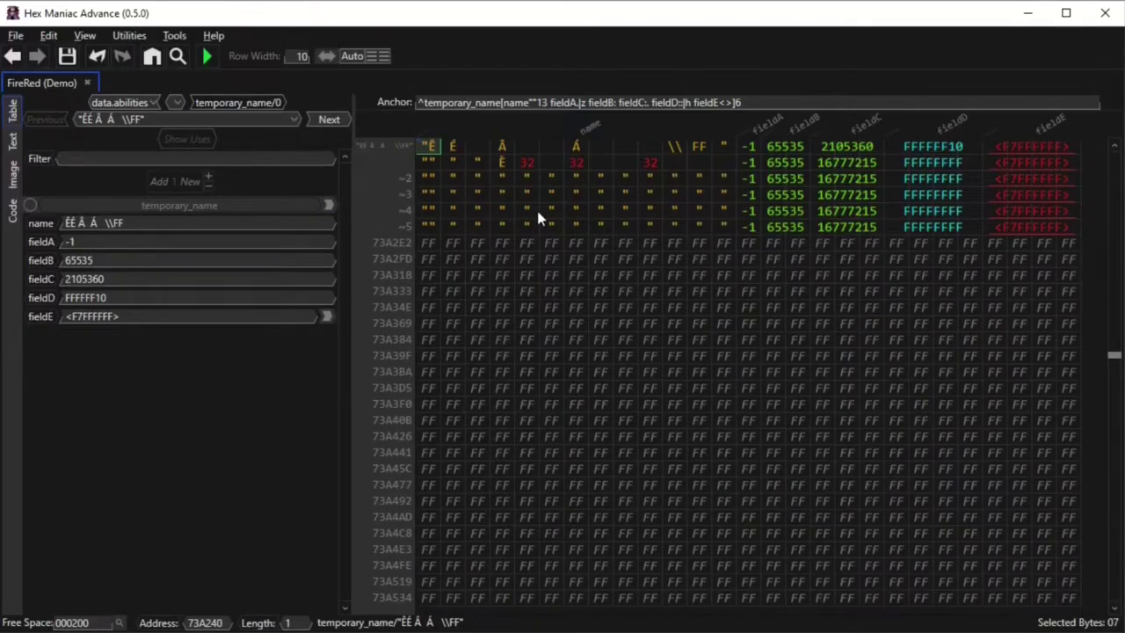
# - Name the first three records Item 1, Item 2 and Item 3
pyautogui.write('Item 1')
pyautogui.press('Return')
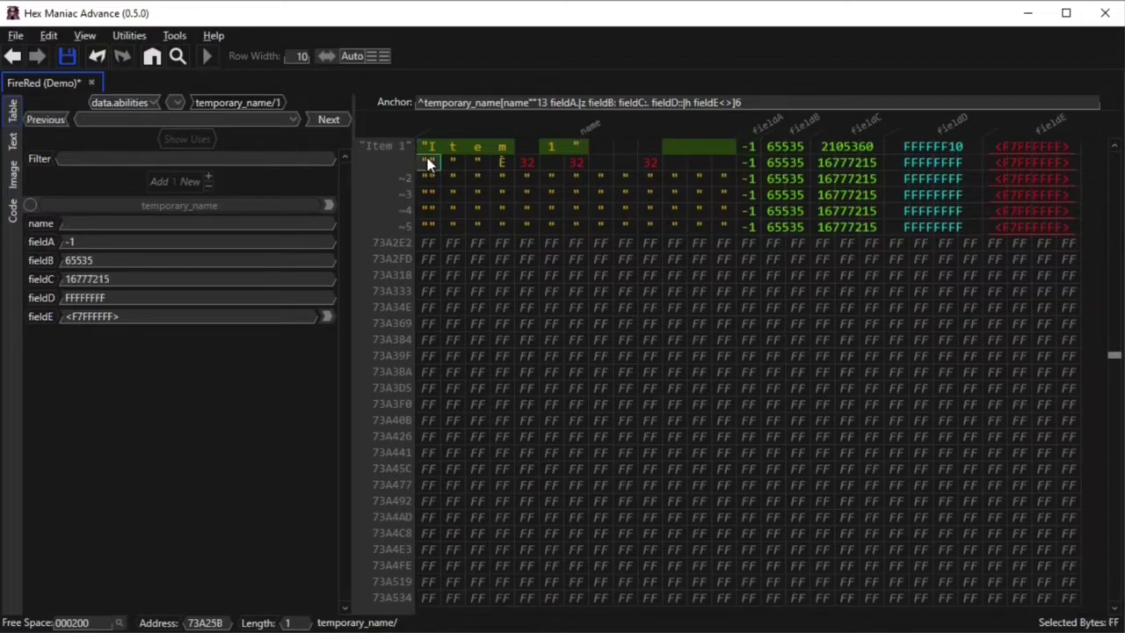
pyautogui.click(67, 223)
pyautogui.write('It')
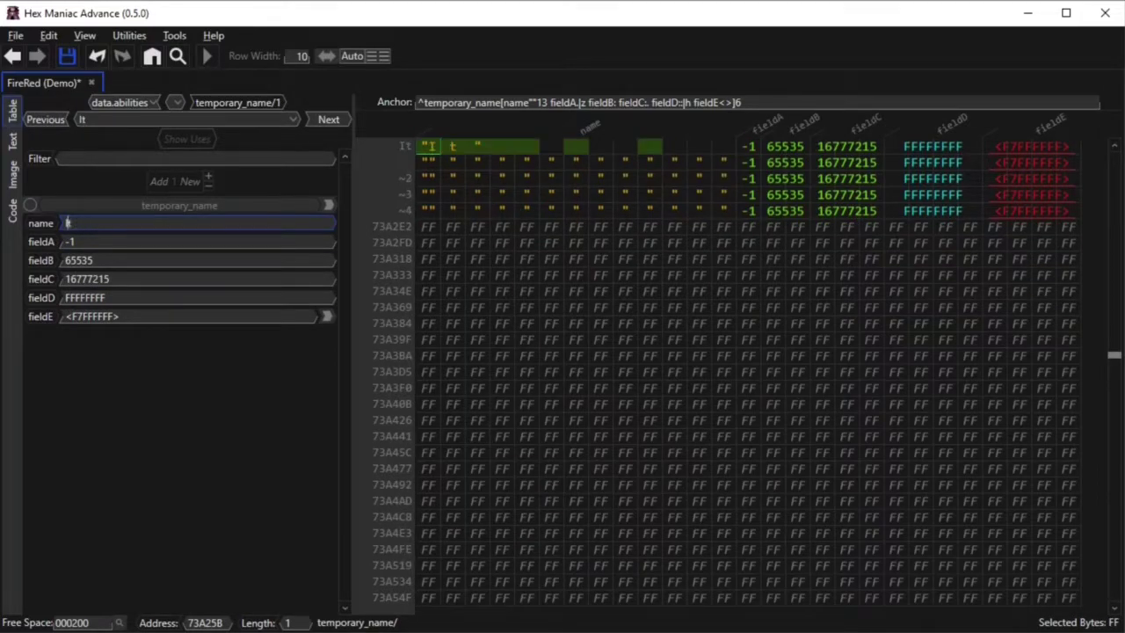
pyautogui.write('em 2')
pyautogui.click(329, 119)
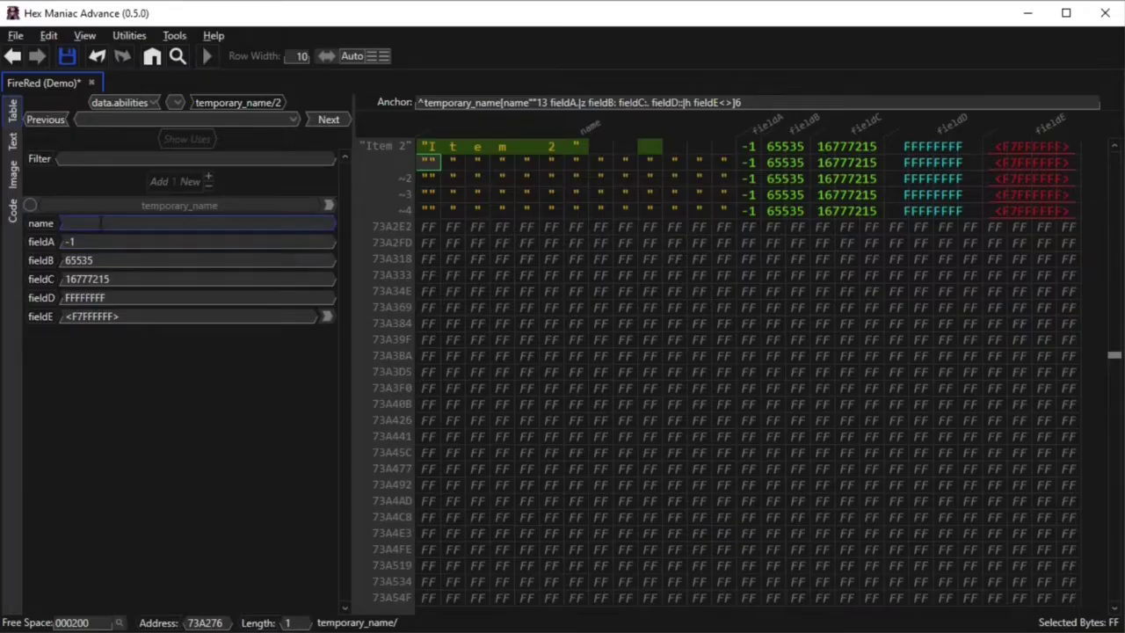
pyautogui.write('Item 3')
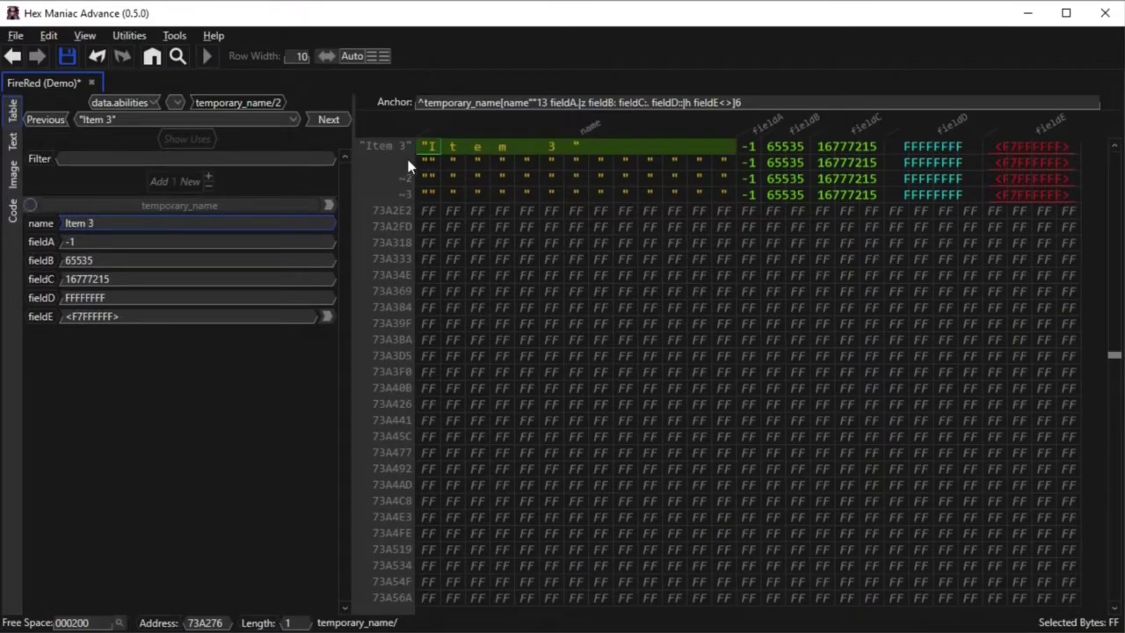
# - Name records four to six Item 4, Item 5 and Item 6, cancelling a stray quote
pyautogui.click(428, 161)
pyautogui.write('Item 4')
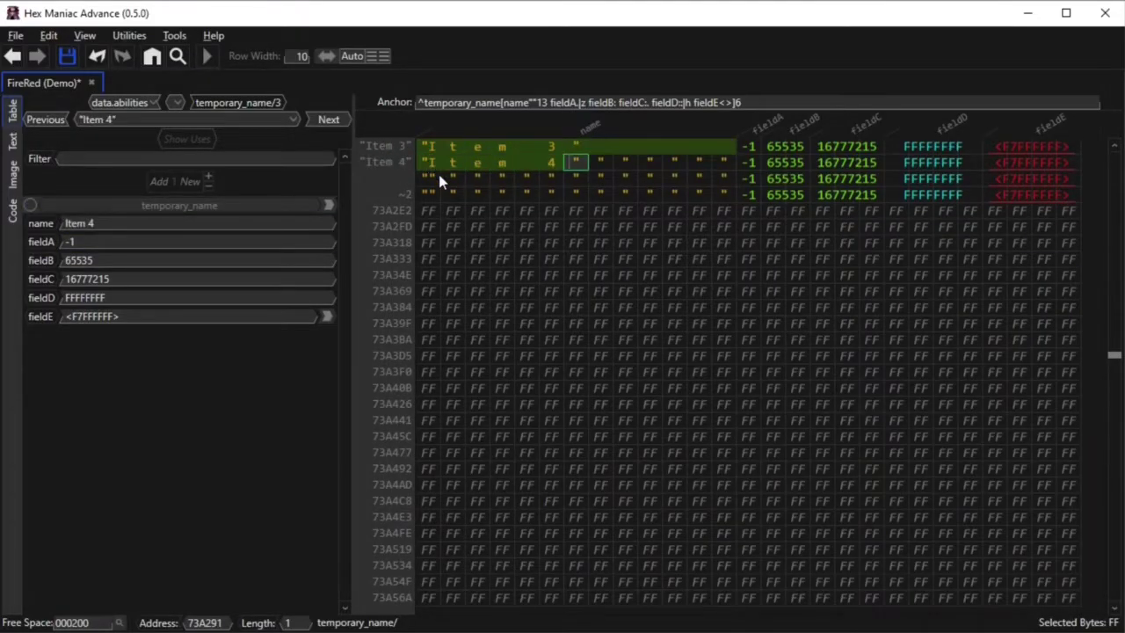
pyautogui.click(433, 179)
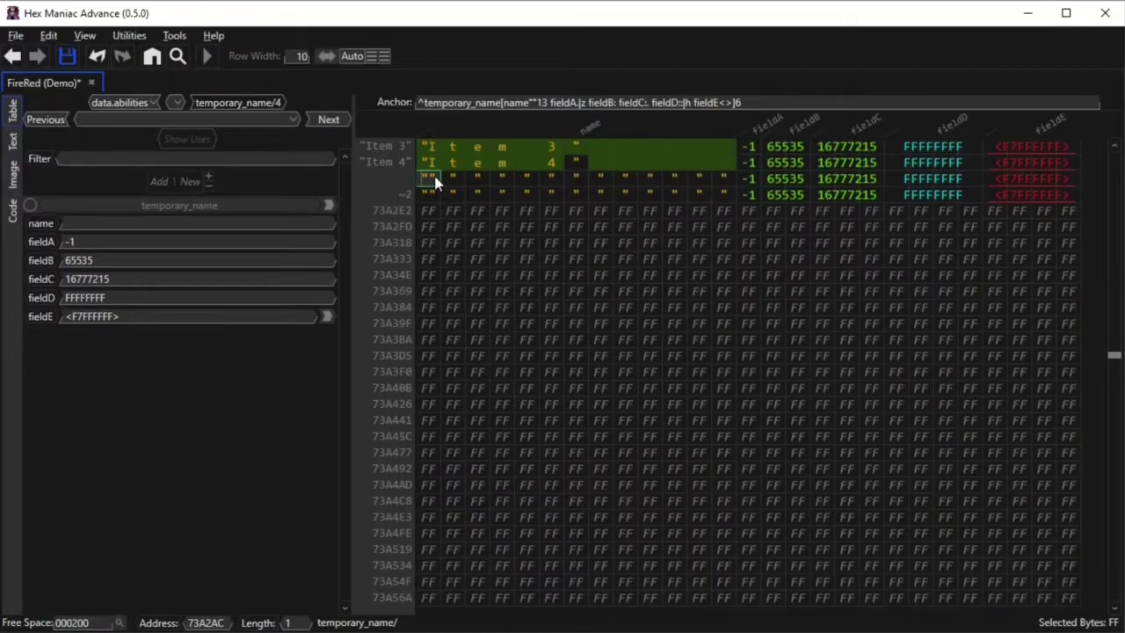
pyautogui.write('Item 5')
pyautogui.click(431, 199)
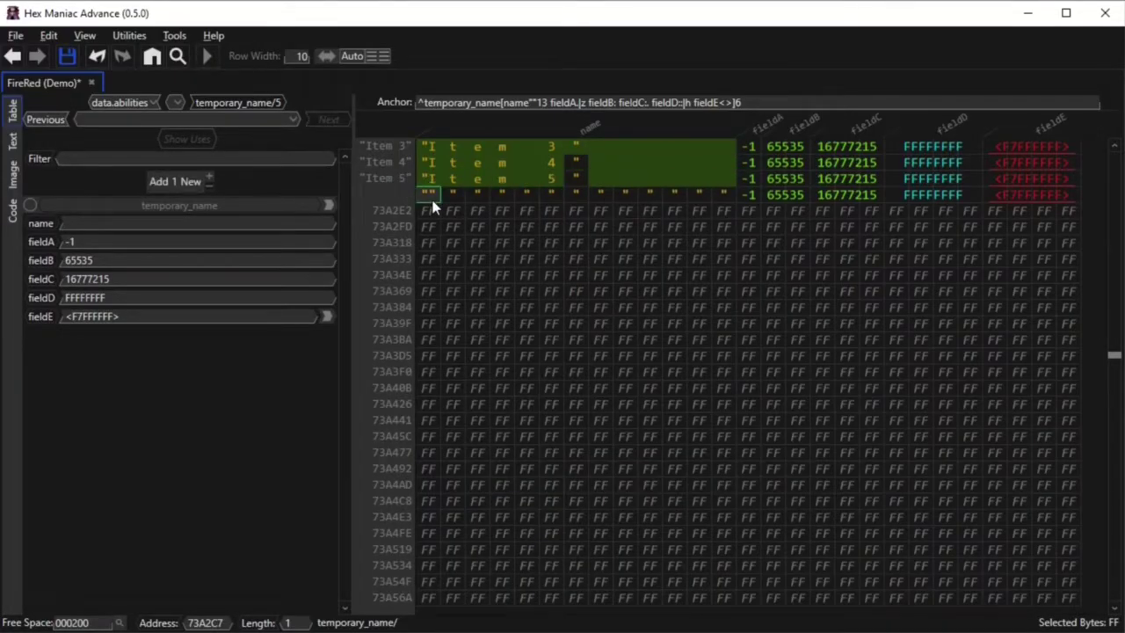
pyautogui.write('"')
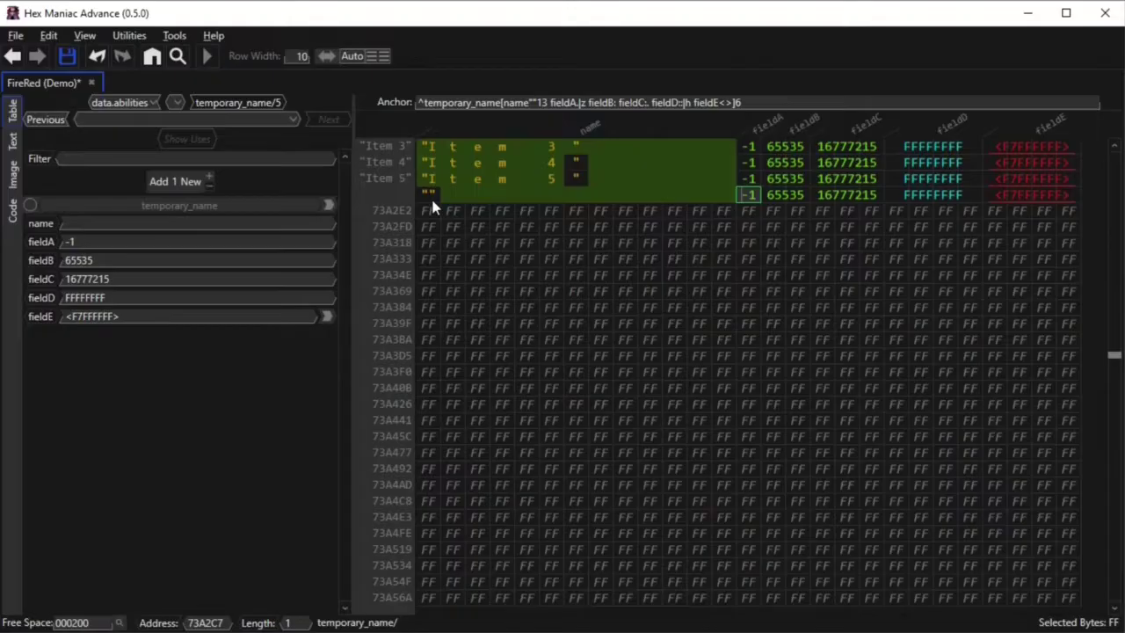
pyautogui.press('Escape')
pyautogui.write('"Item 6"')
pyautogui.scroll(1, 555, 233)
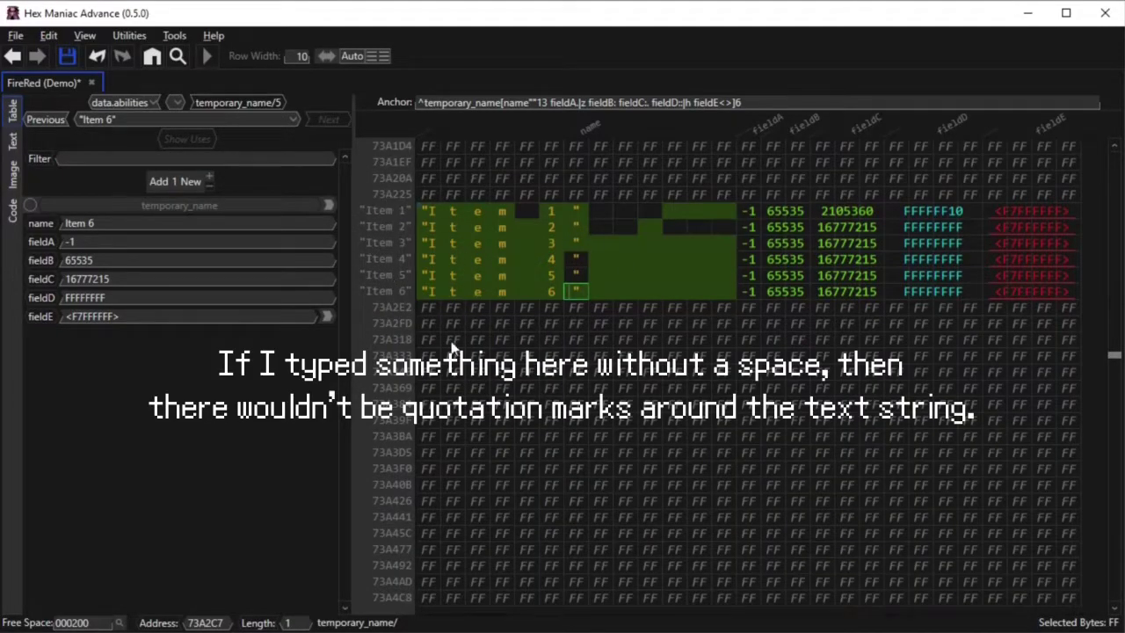
# - Point fieldE of Items 1 and 2 at <900000> and <900001>
pyautogui.click(431, 291)
pyautogui.scroll(-1, 787, 255)
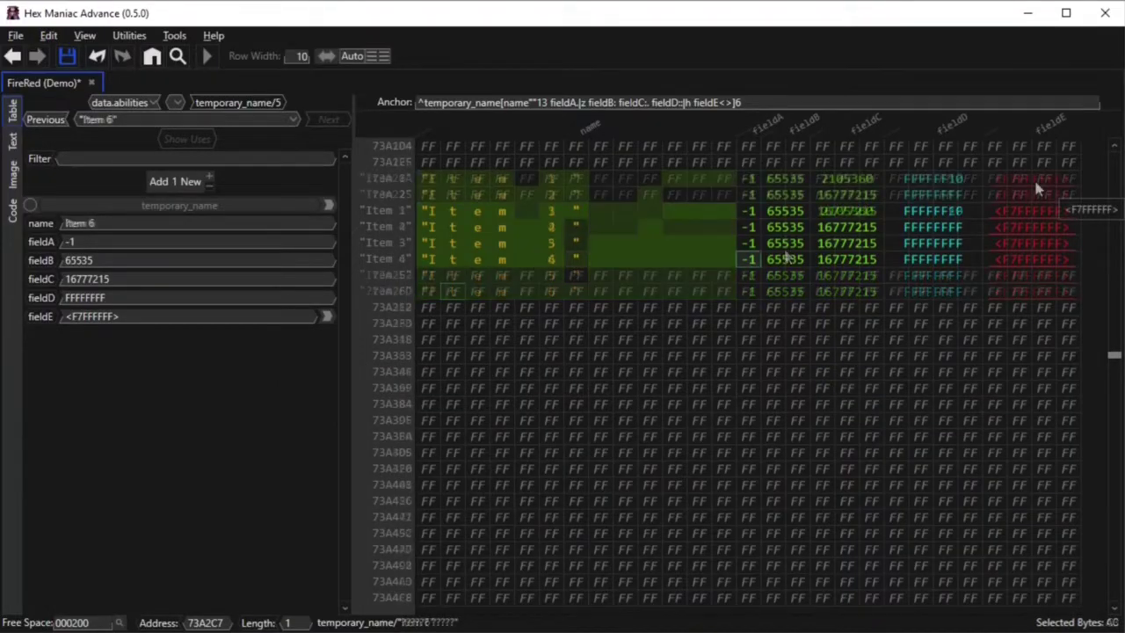
pyautogui.click(1033, 178)
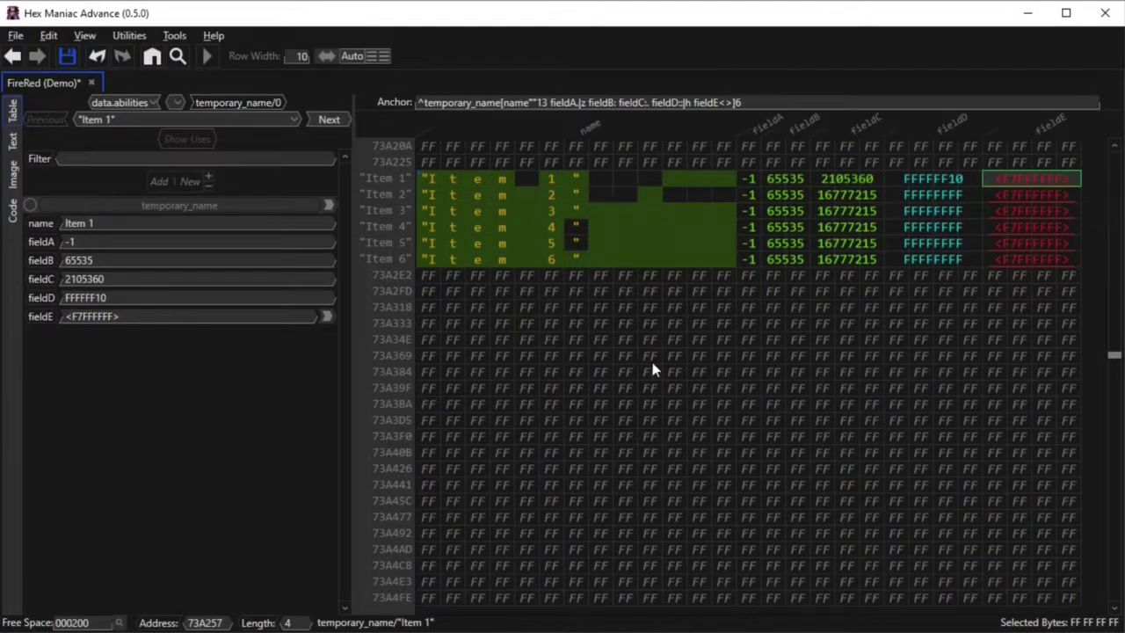
pyautogui.write('<900000>')
pyautogui.write('<900001>')
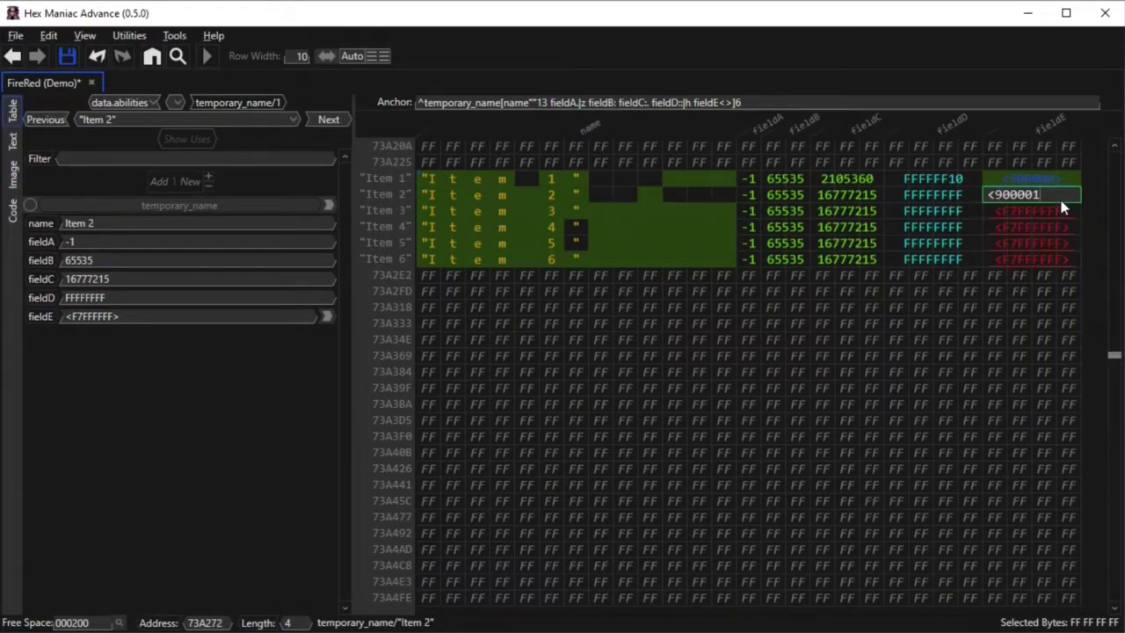
# - Point Item 3's fieldE at a data.pokemon anchor and Item 4's at data.abilities.names
pyautogui.click(1066, 215)
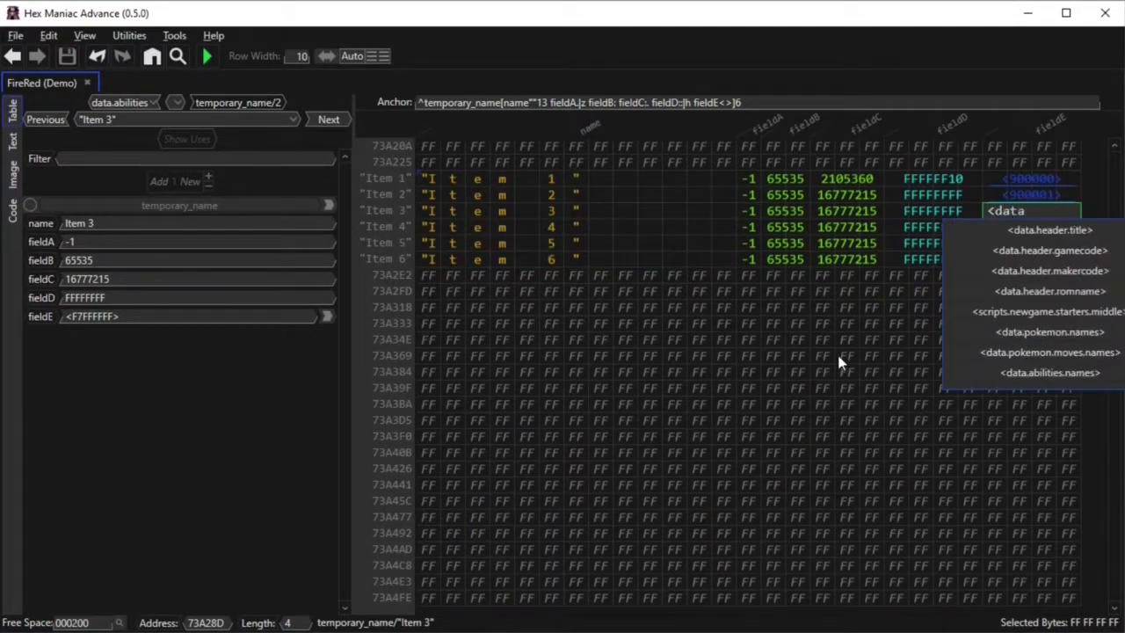
pyautogui.write('.pokemon.sta')
pyautogui.click(1026, 226)
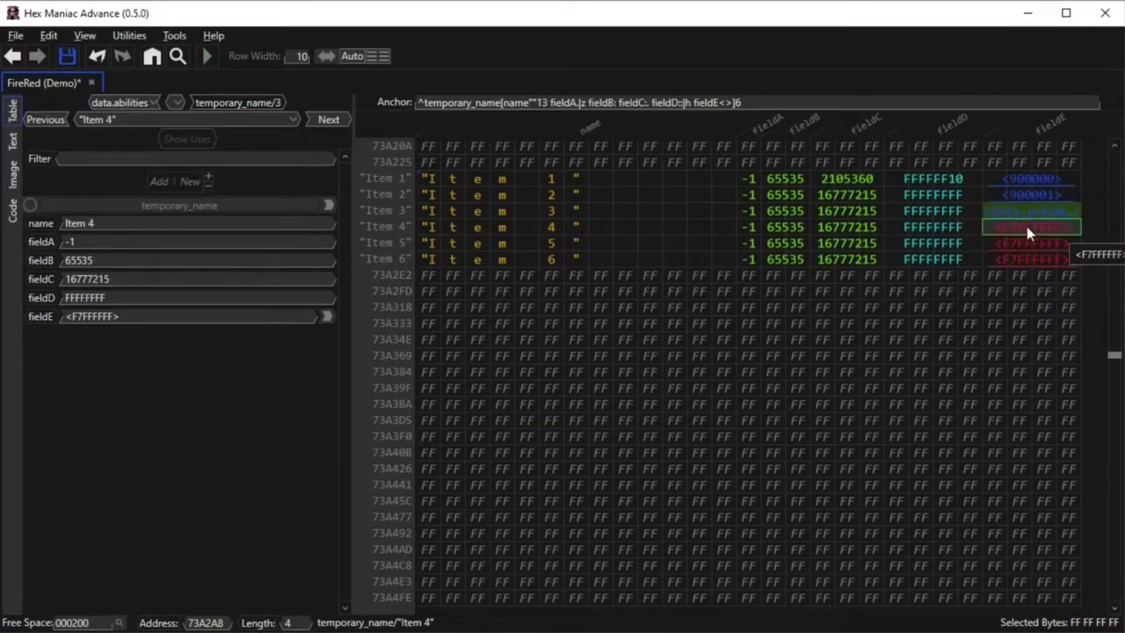
pyautogui.write('<data.')
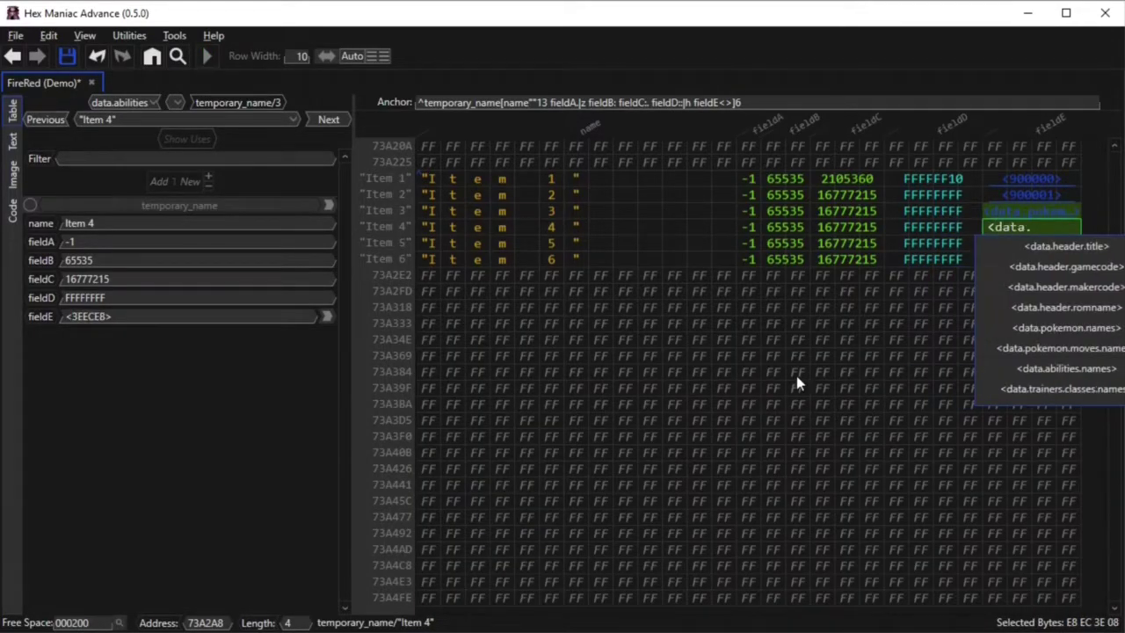
pyautogui.click(1063, 368)
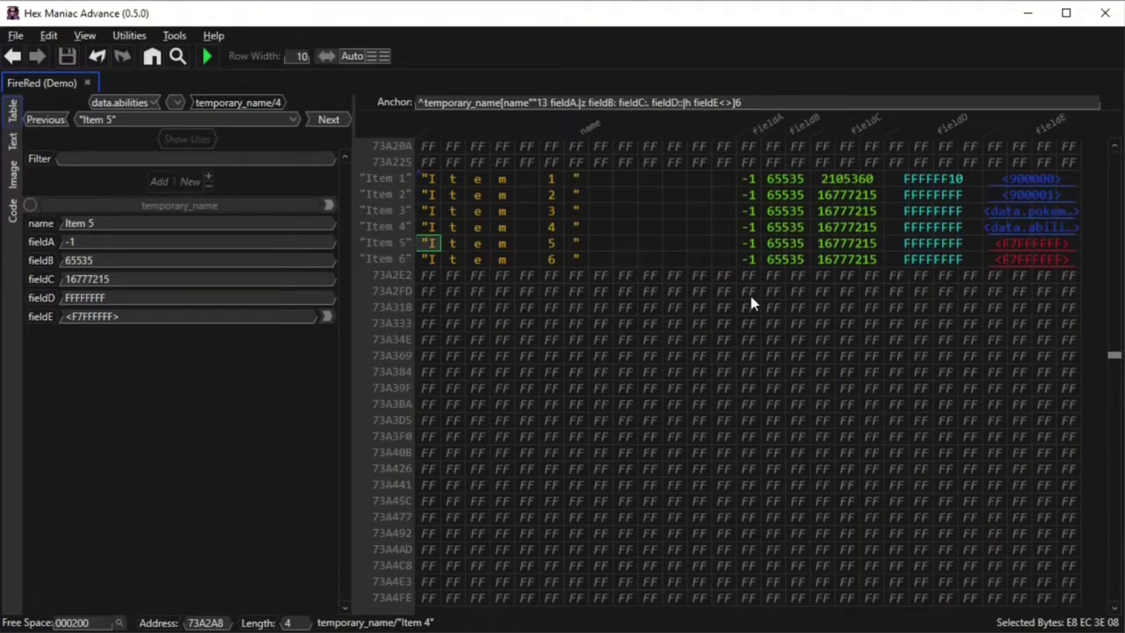
# - Set fieldD of Items 1 and 3 to 10210211
pyautogui.click(925, 181)
pyautogui.write('102')
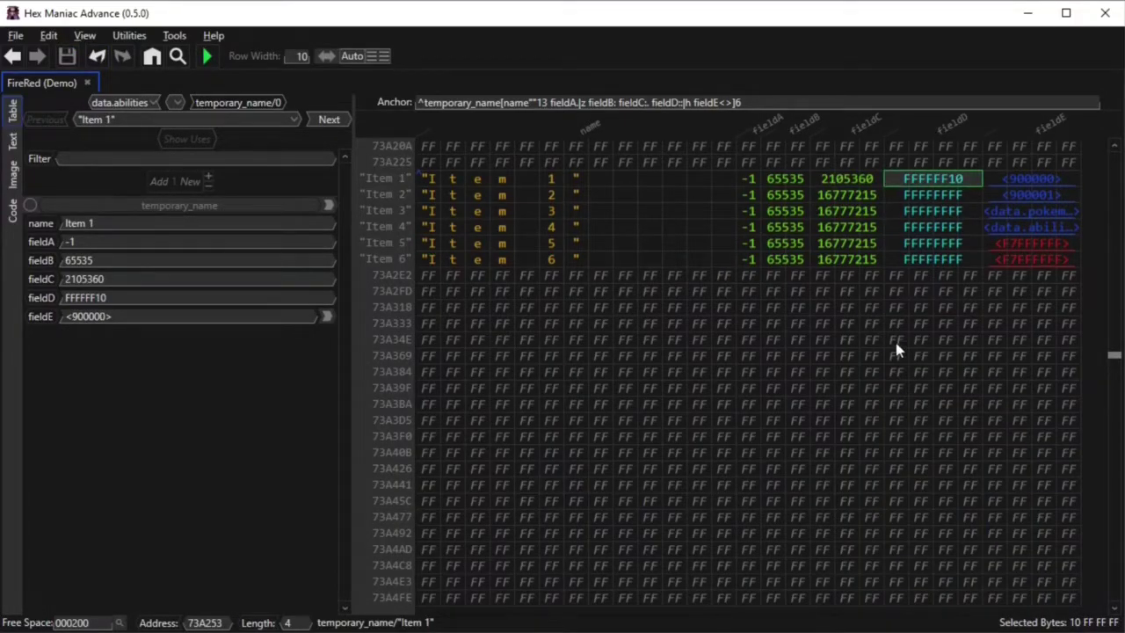
pyautogui.write('10211')
pyautogui.click(895, 341)
pyautogui.click(932, 212)
pyautogui.write('10210')
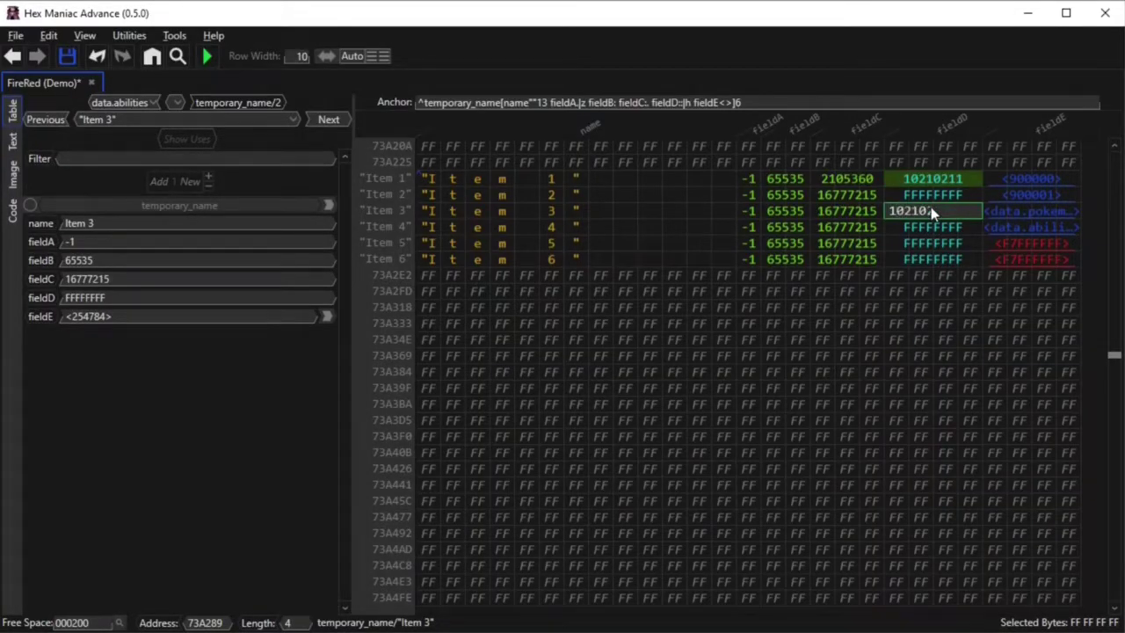
pyautogui.write('211')
# - Set several fieldC and fieldB cells, including Items 3 and 4, to 3
pyautogui.click(847, 212)
pyautogui.write('3')
pyautogui.click(848, 228)
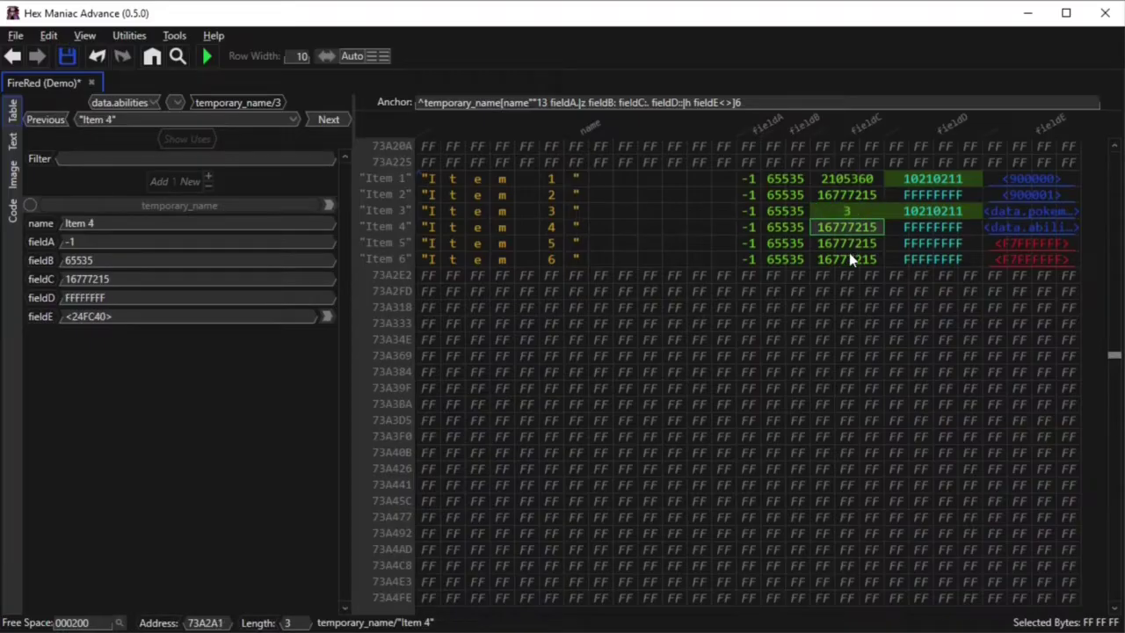
pyautogui.write('3')
pyautogui.click(850, 259)
pyautogui.write('3')
pyautogui.click(785, 194)
pyautogui.write('3')
pyautogui.click(785, 226)
pyautogui.write('3')
pyautogui.press('Return')
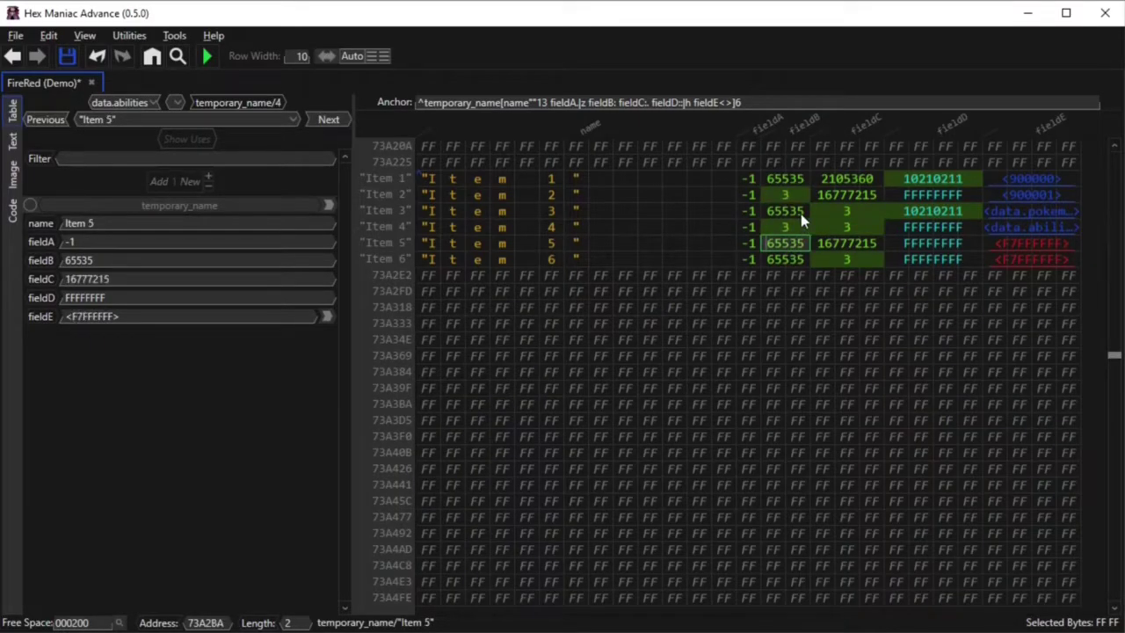
# - Set fieldA to 25, 25 and -25 for Items 1, 3 and 4
pyautogui.click(749, 183)
pyautogui.write('25')
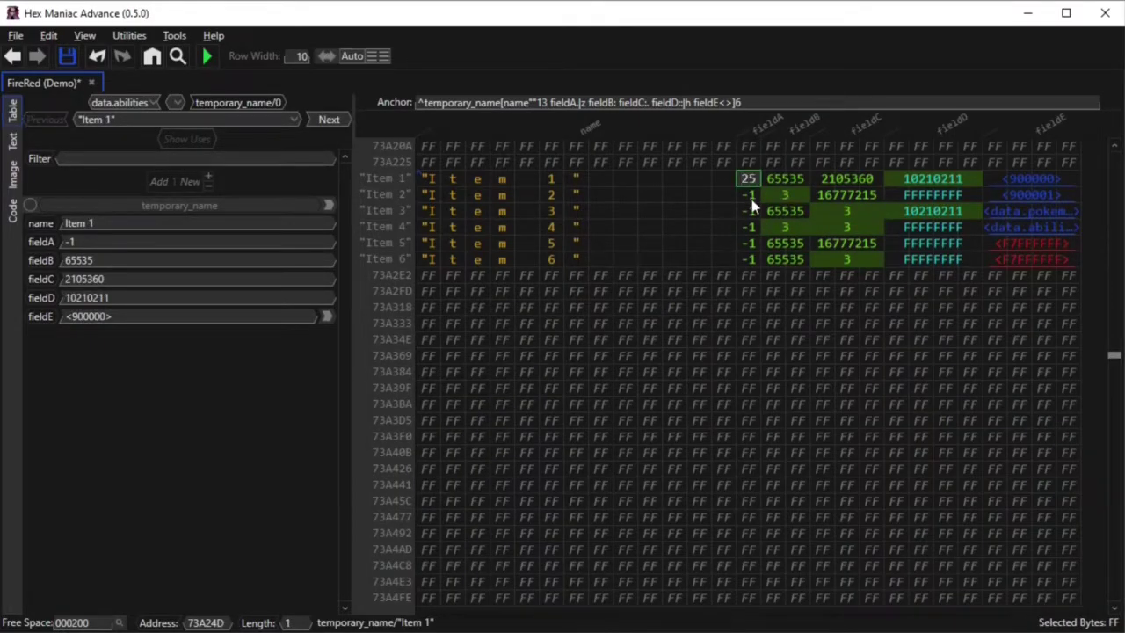
pyautogui.click(748, 211)
pyautogui.write('25')
pyautogui.click(745, 230)
pyautogui.write('-25')
pyautogui.click(707, 295)
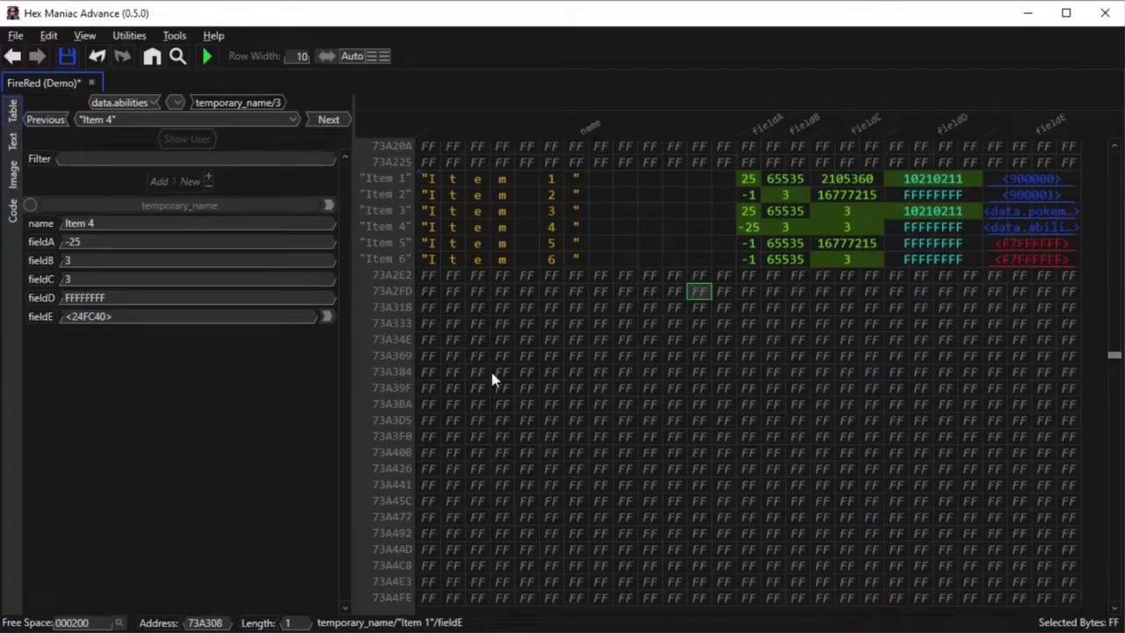
# - Copy the Item 6 row, paste it at 73A318, then clear those bytes back to FF
pyautogui.press('Left')
pyautogui.press('Left')
pyautogui.press('Left')
pyautogui.press('Left')
pyautogui.press('Left')
pyautogui.press('Left')
pyautogui.press('Left')
pyautogui.press('Left')
pyautogui.press('Left')
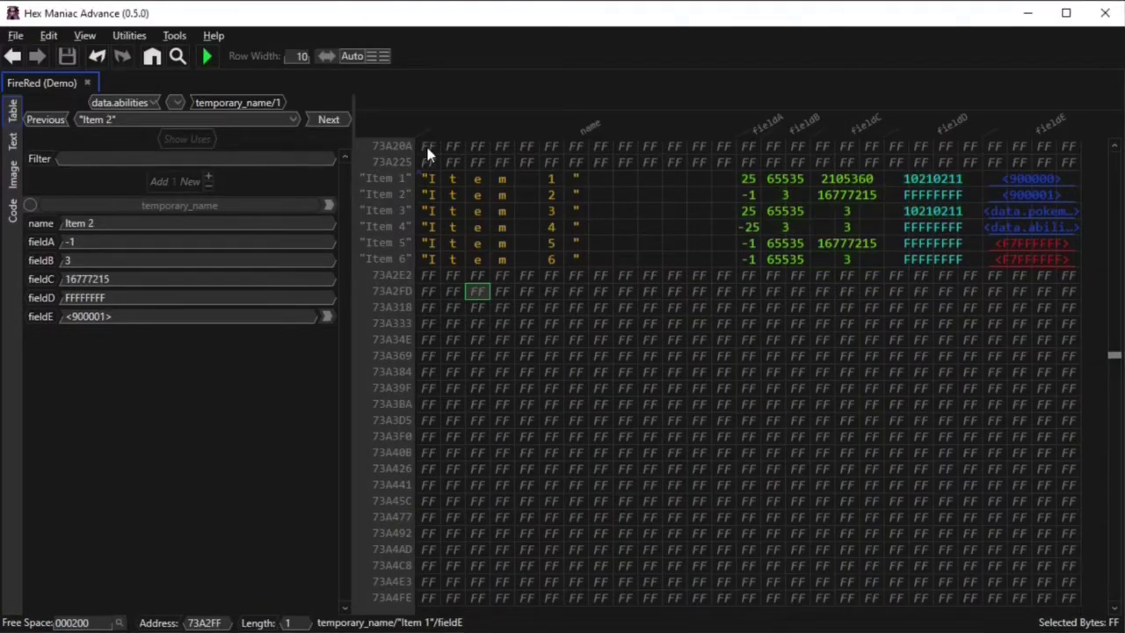
pyautogui.click(425, 260)
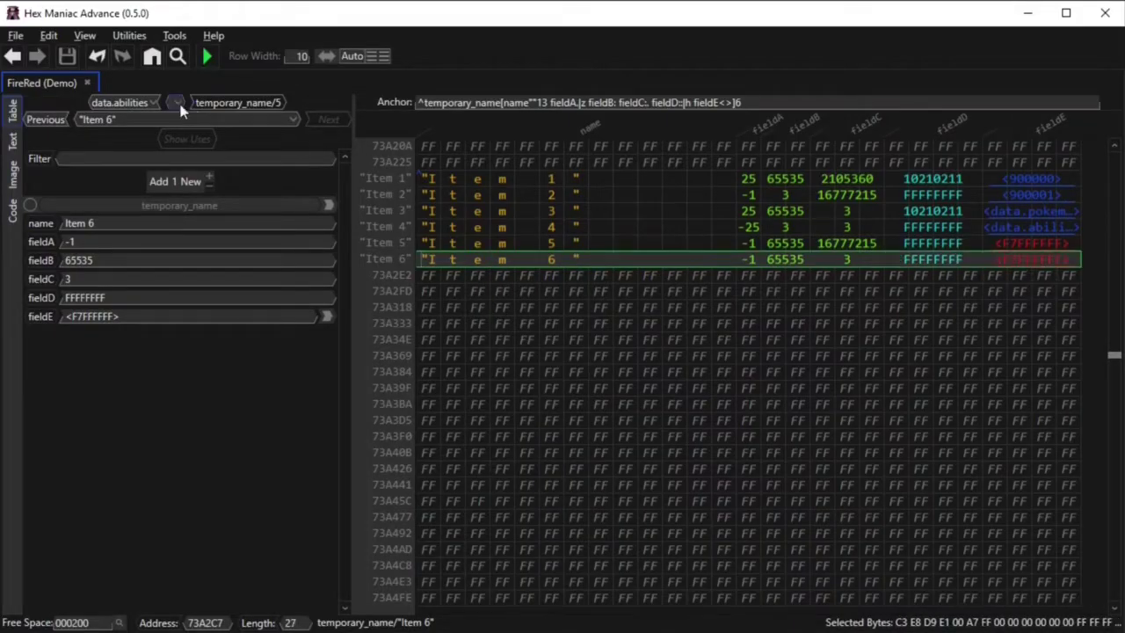
pyautogui.click(48, 35)
pyautogui.click(78, 149)
pyautogui.click(428, 306)
pyautogui.click(48, 35)
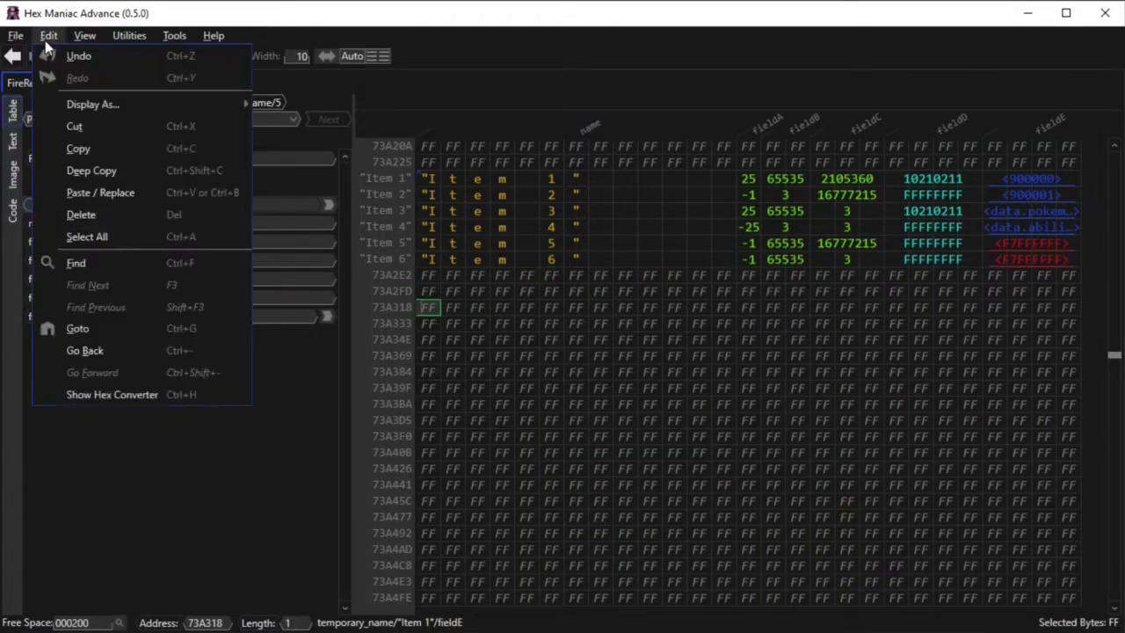
pyautogui.click(71, 197)
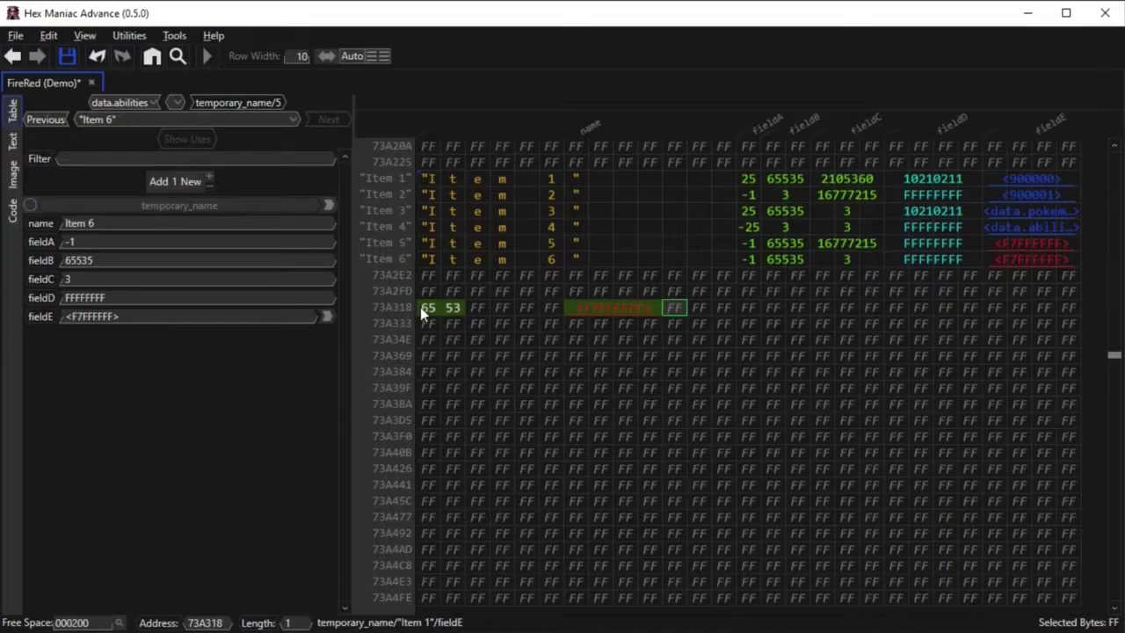
pyautogui.moveTo(421, 307); pyautogui.dragTo(615, 307)
pyautogui.press('Delete')
# - Retry pasting the Item 6 row at 73A318 and clear the ten pasted bytes to FF
pyautogui.click(450, 257)
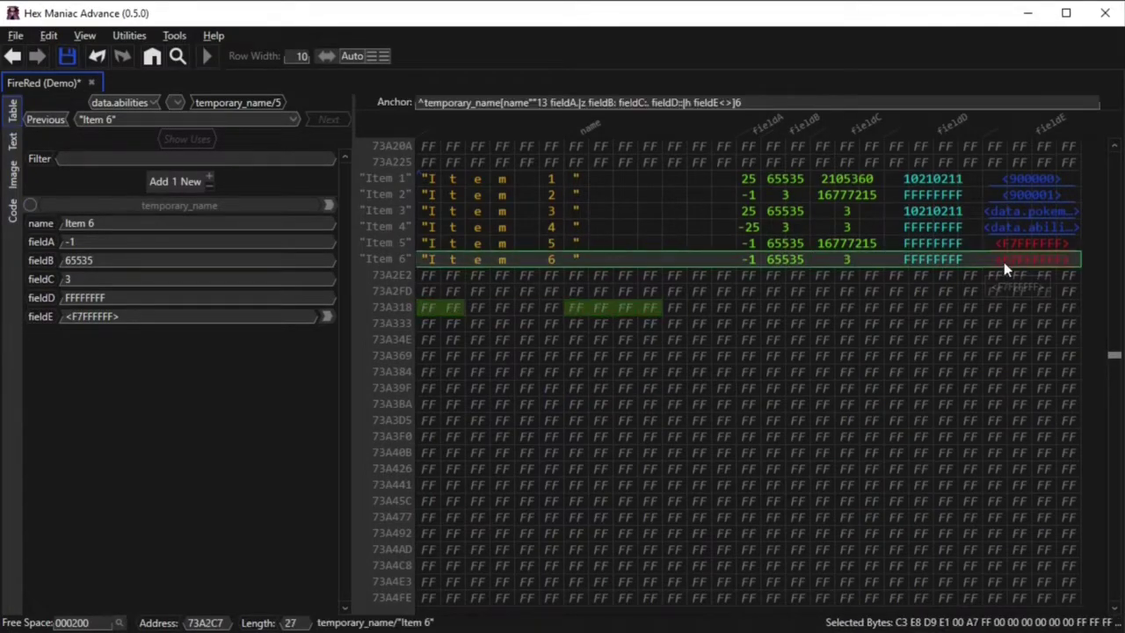
pyautogui.click(48, 35)
pyautogui.click(428, 307)
pyautogui.click(428, 306)
pyautogui.click(46, 37)
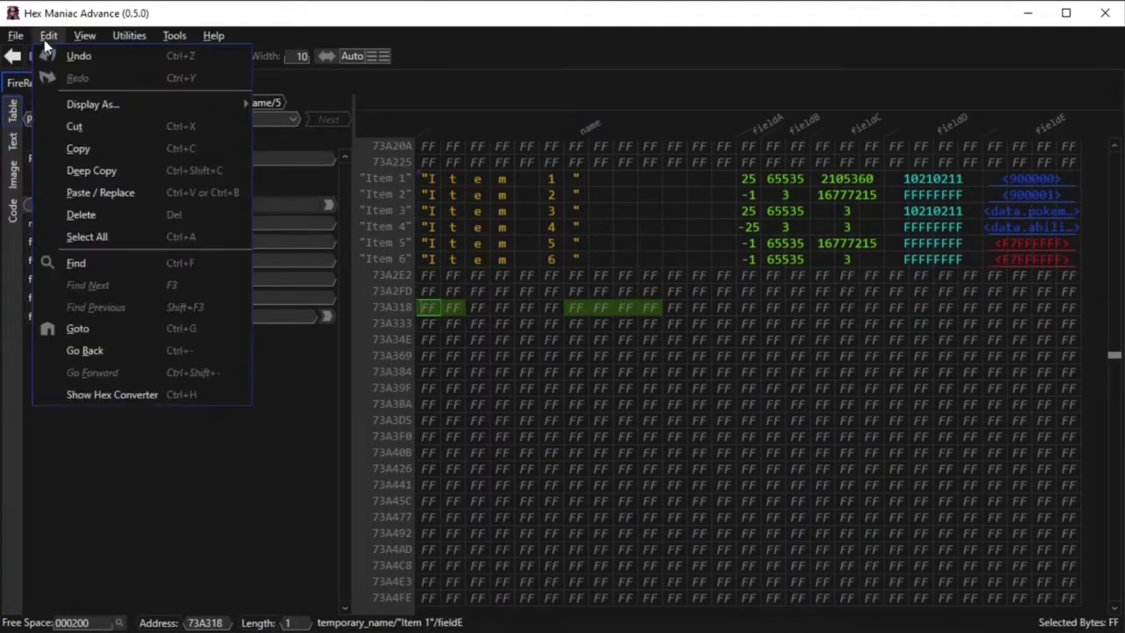
pyautogui.click(69, 193)
pyautogui.moveTo(423, 307); pyautogui.dragTo(586, 311)
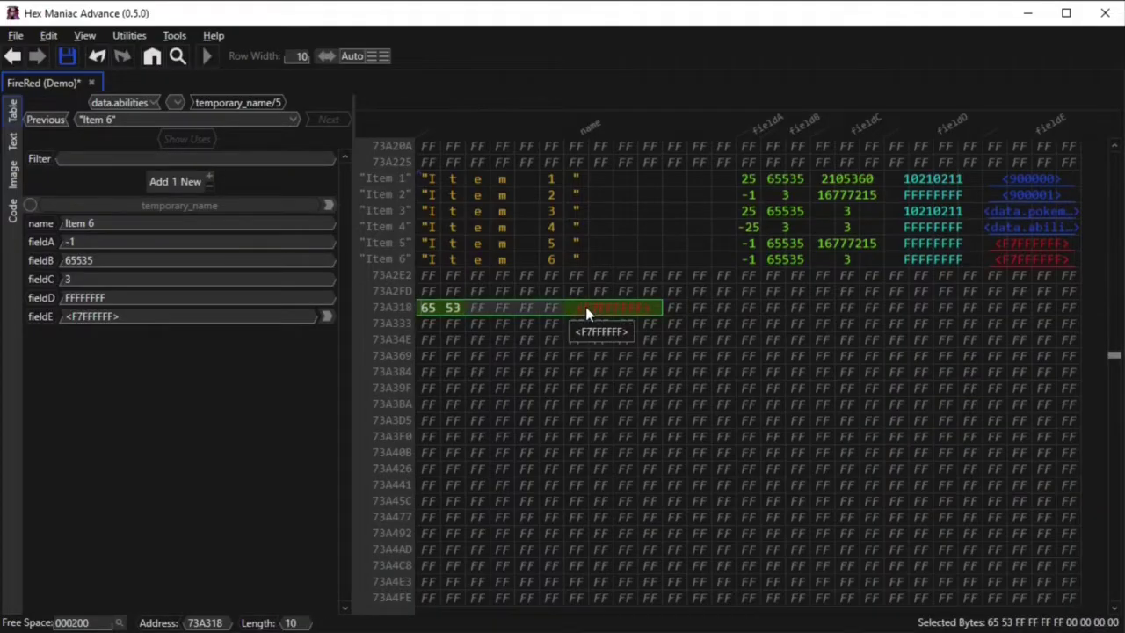
pyautogui.press('Delete')
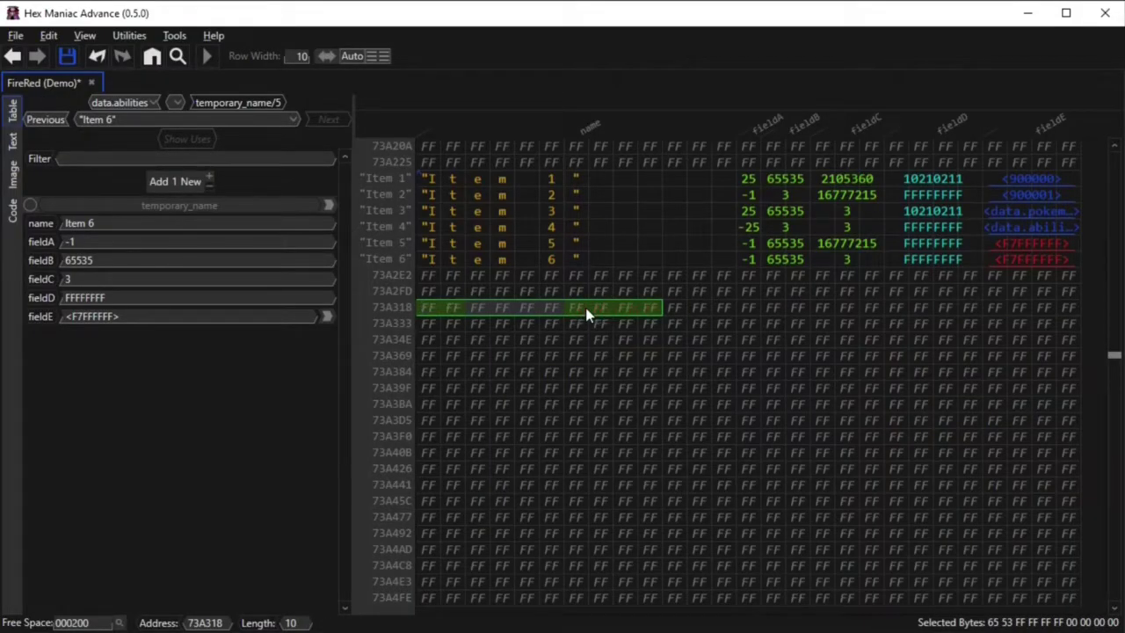
# - Paste the row after Item 6 as Item 7, fill it with 7s and pointer <777777>, and save
pyautogui.click(431, 277)
pyautogui.click(45, 35)
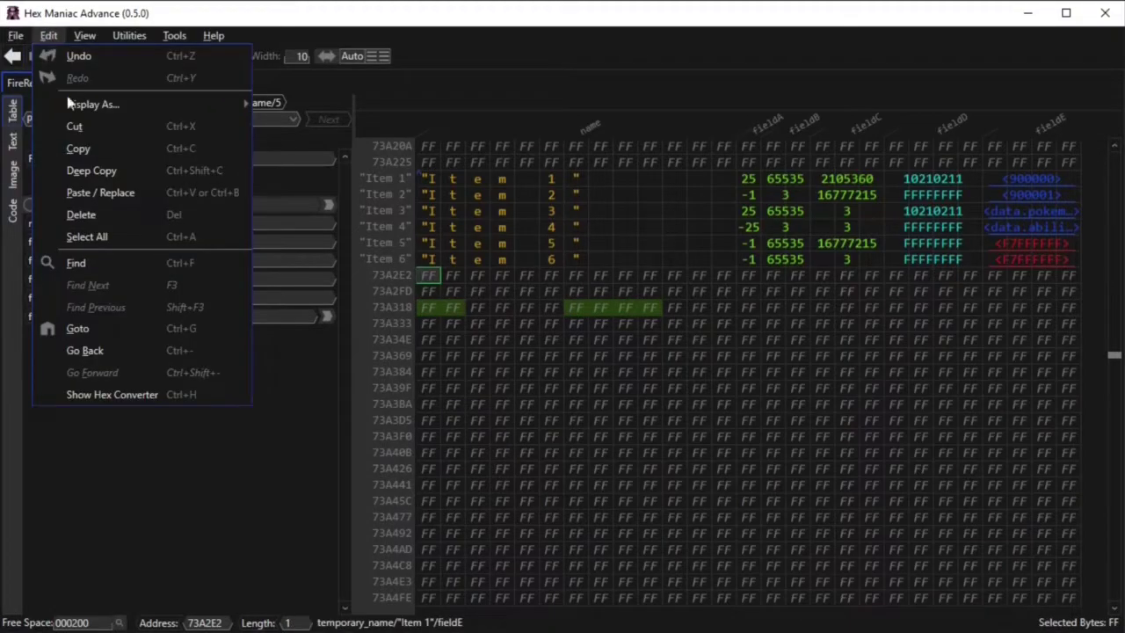
pyautogui.click(76, 190)
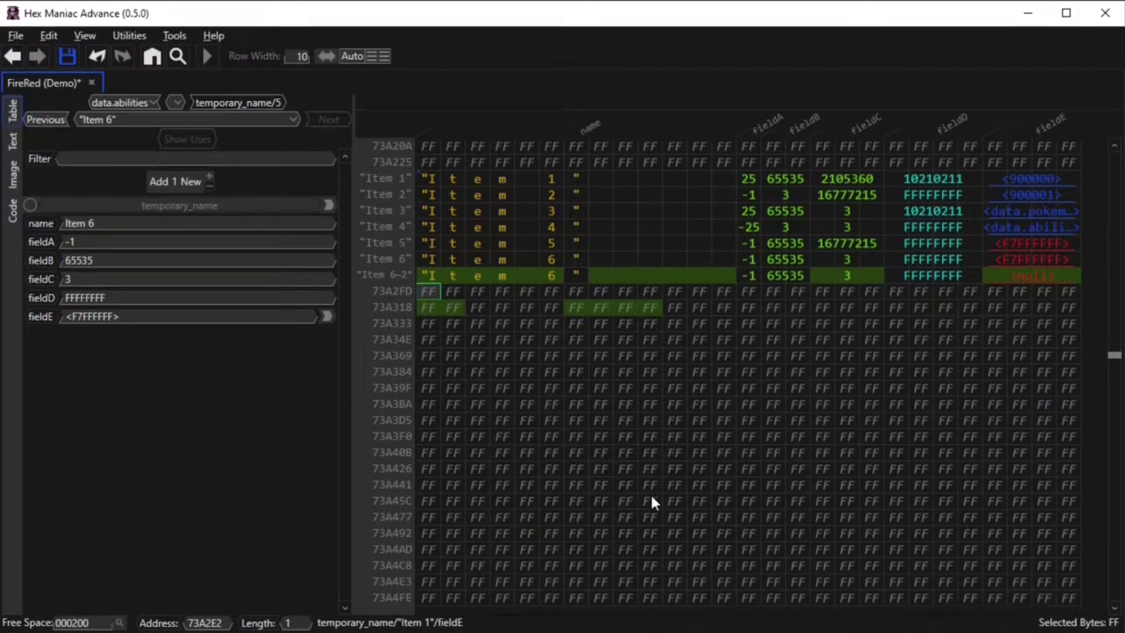
pyautogui.click(527, 244)
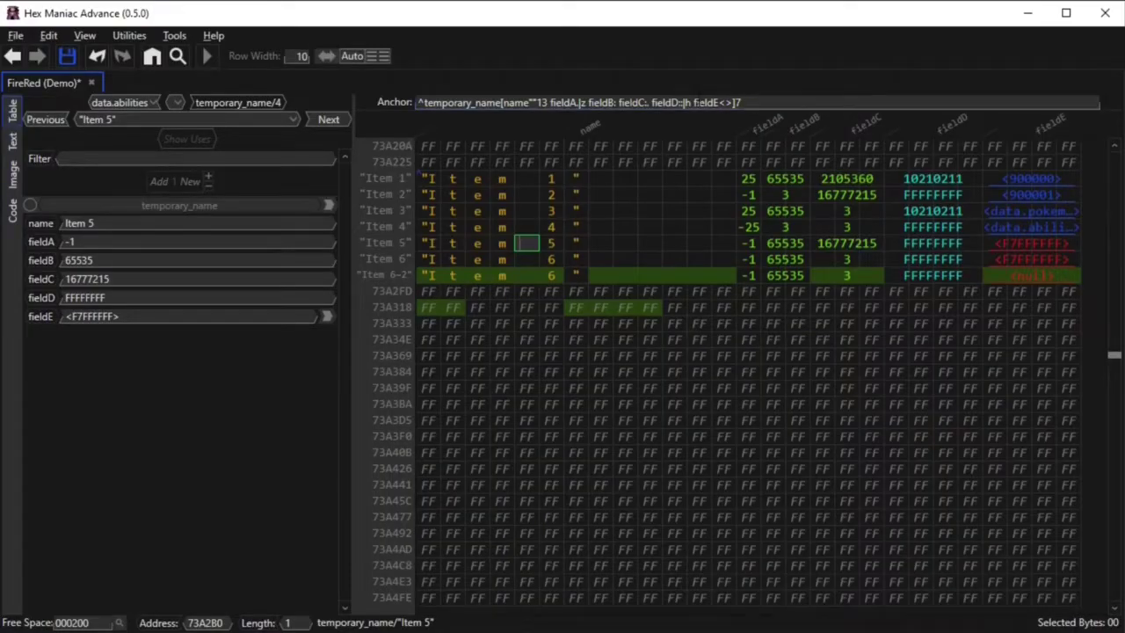
pyautogui.click(420, 276)
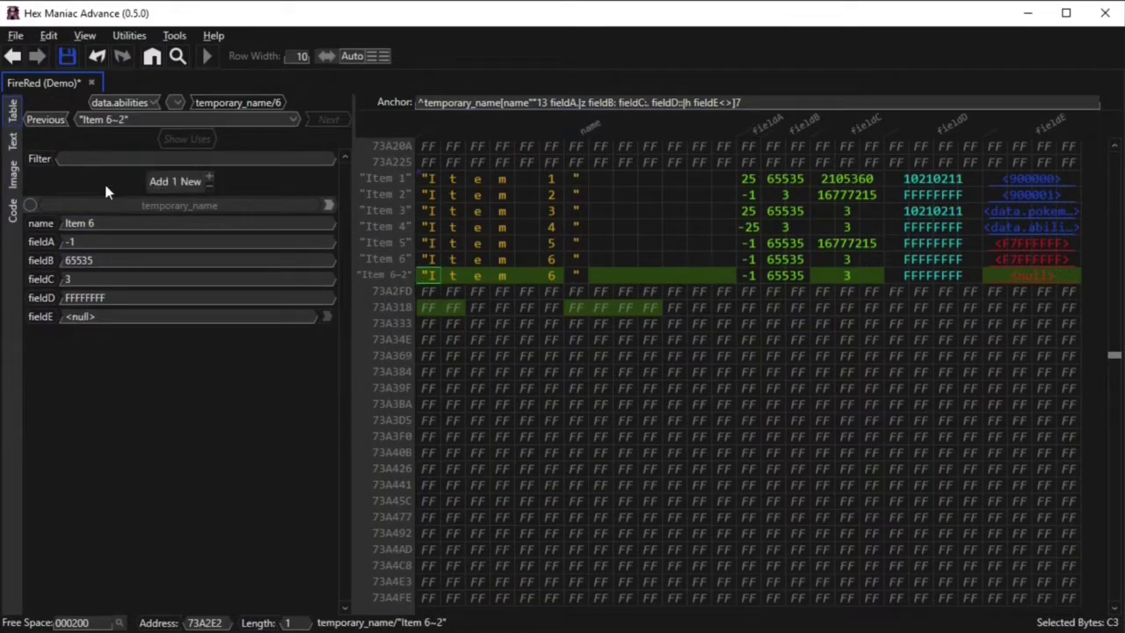
pyautogui.click(550, 275)
pyautogui.write('7 " 7 7 7 00000007')
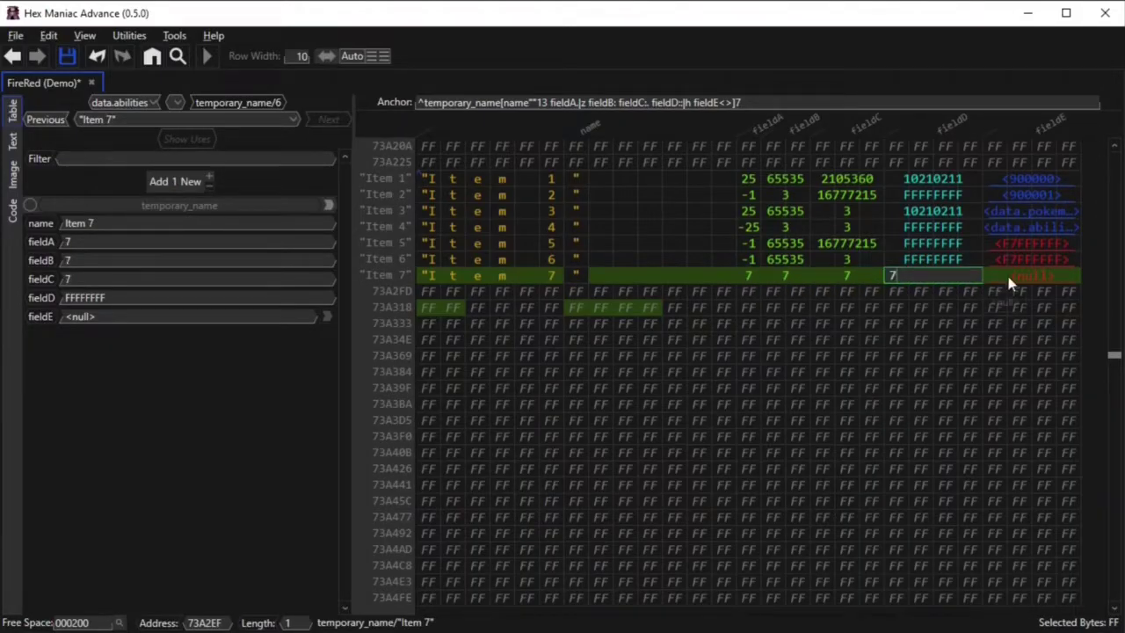
pyautogui.write(' <777777')
pyautogui.click(993, 324)
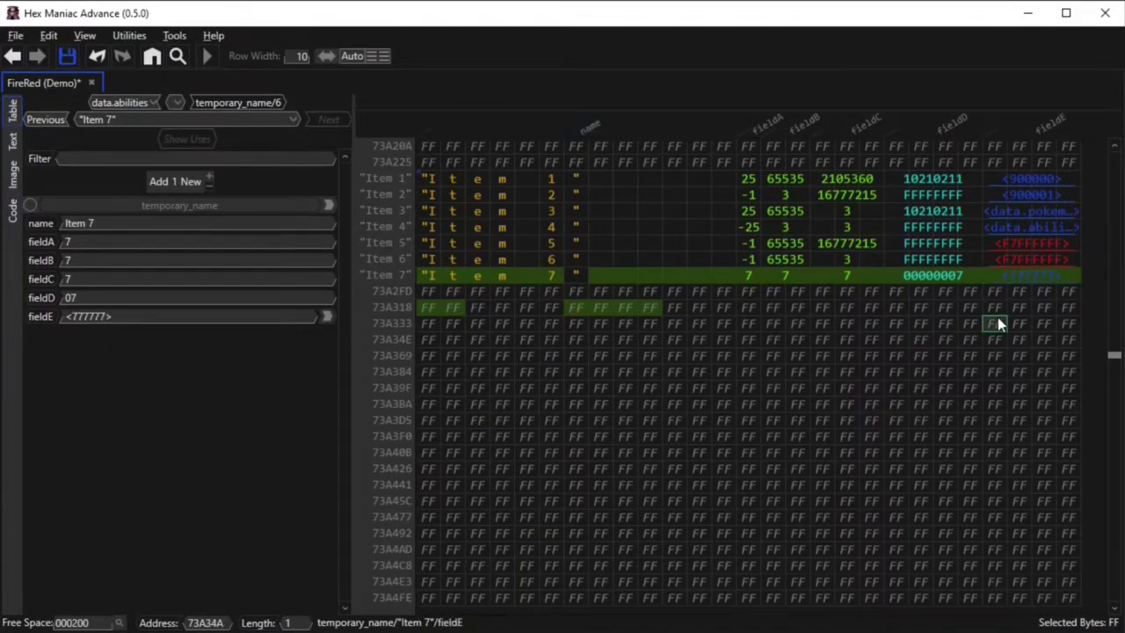
pyautogui.click(67, 55)
# - Search the Goto page for levelup/nidoran
pyautogui.moveTo(428, 275); pyautogui.dragTo(1068, 280)
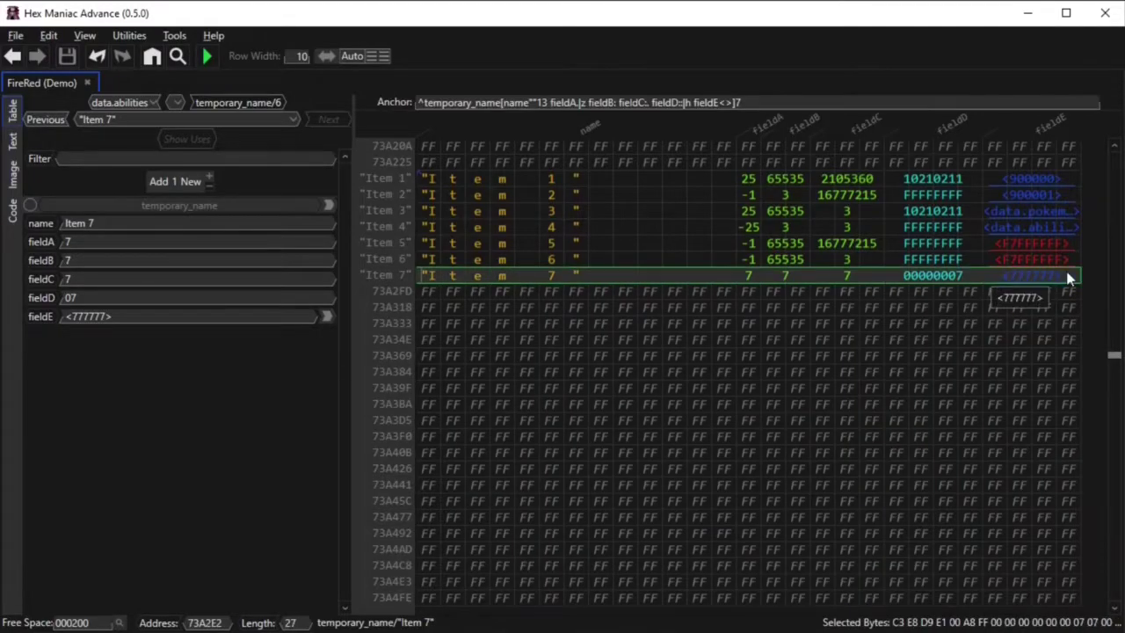
pyautogui.hotkey('ctrl', 'g')
pyautogui.write('levelup')
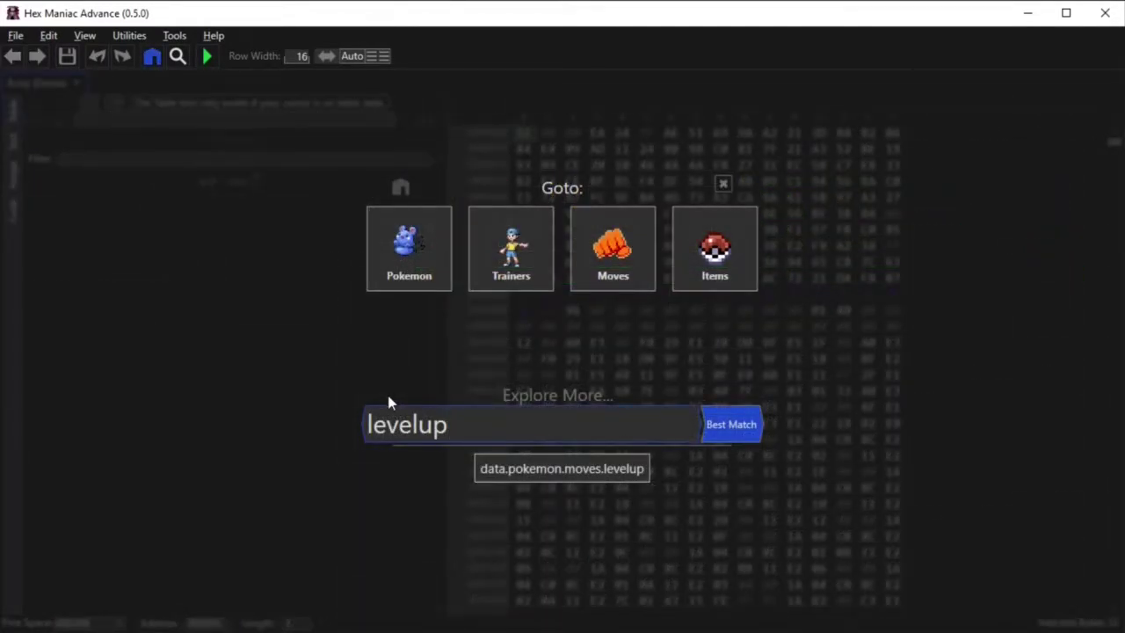
pyautogui.write('/nidoran')
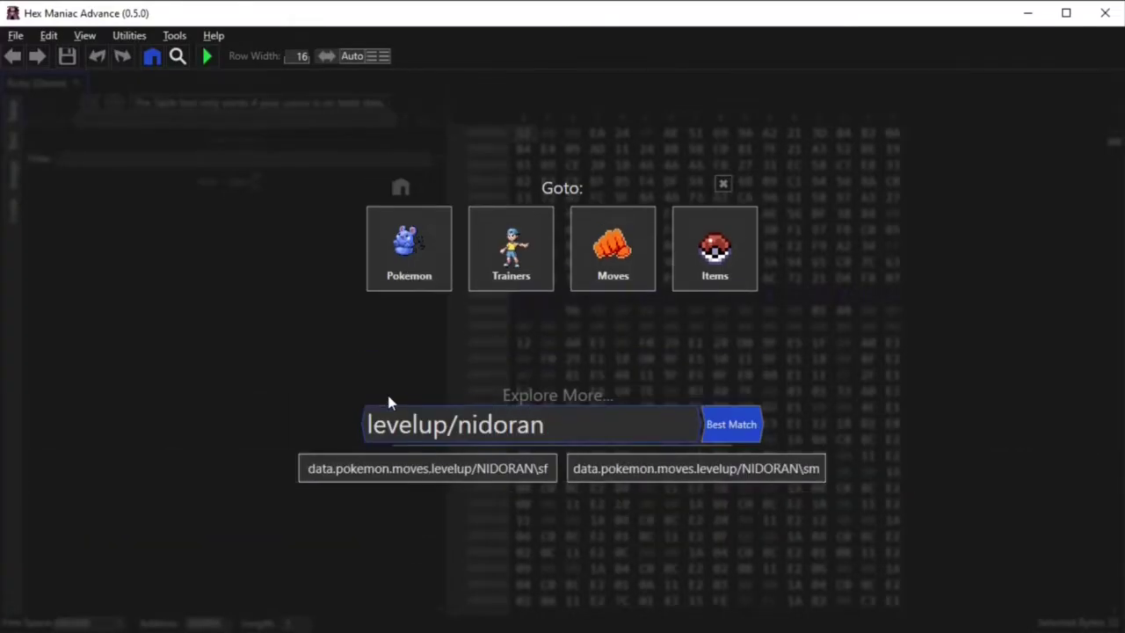
# - Copy NIDORAN's first level-up row and paste it over GOLDUCK's level-31 move entry
pyautogui.click(468, 466)
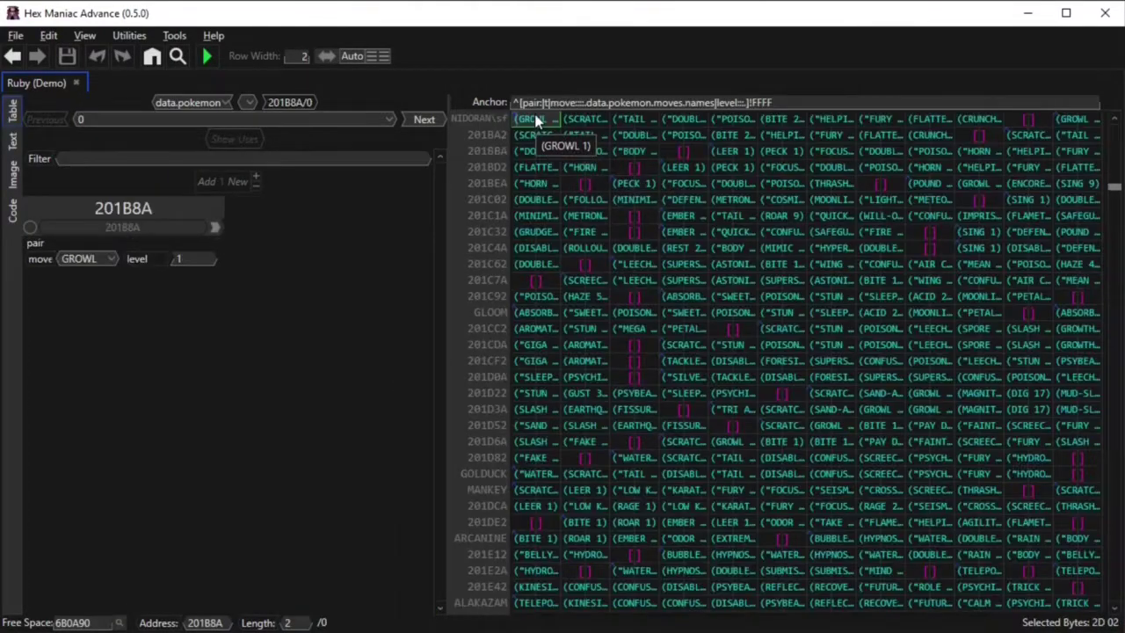
pyautogui.moveTo(536, 120); pyautogui.dragTo(1029, 116)
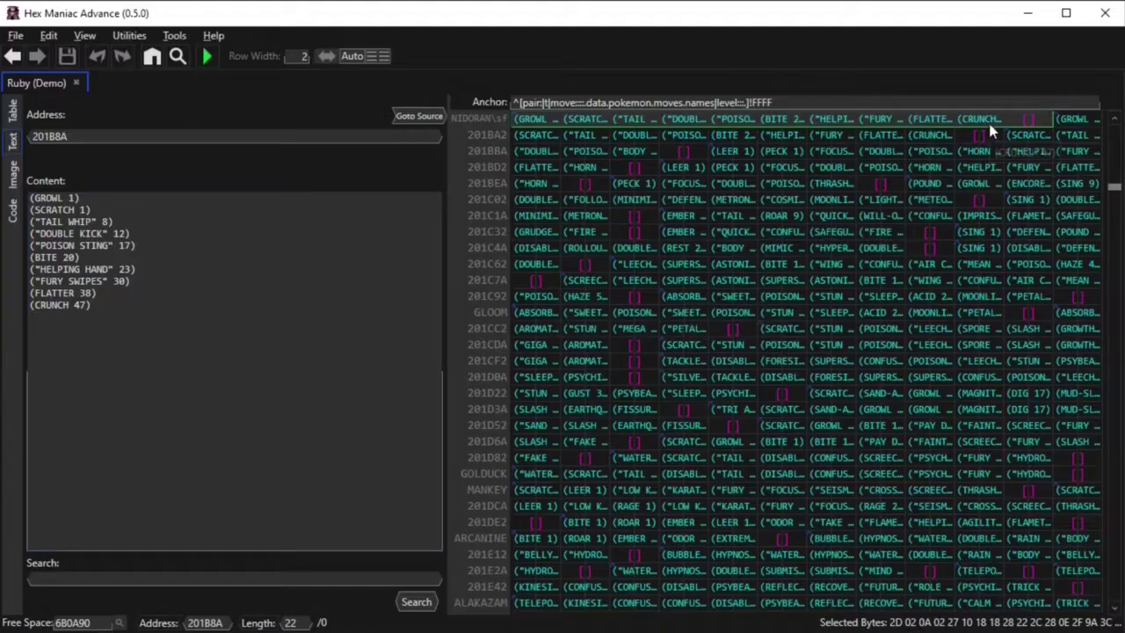
pyautogui.rightClick(803, 118)
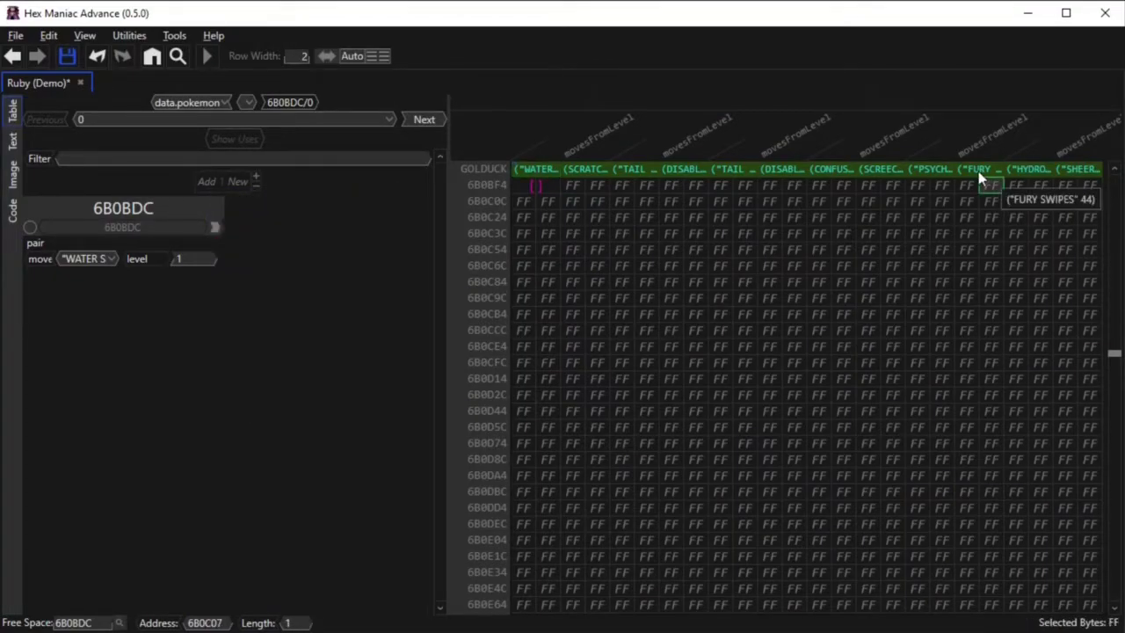
pyautogui.rightClick(920, 167)
pyautogui.click(939, 244)
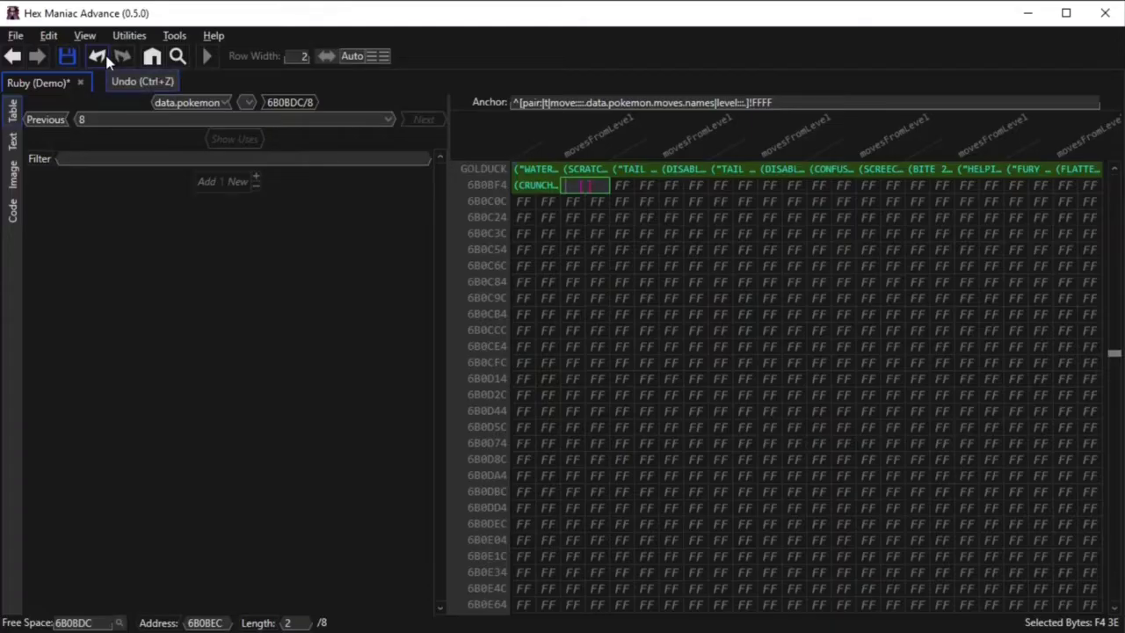
# - Show GOLDUCK's level-up moves as a text list and select through BITE 20
pyautogui.click(526, 174)
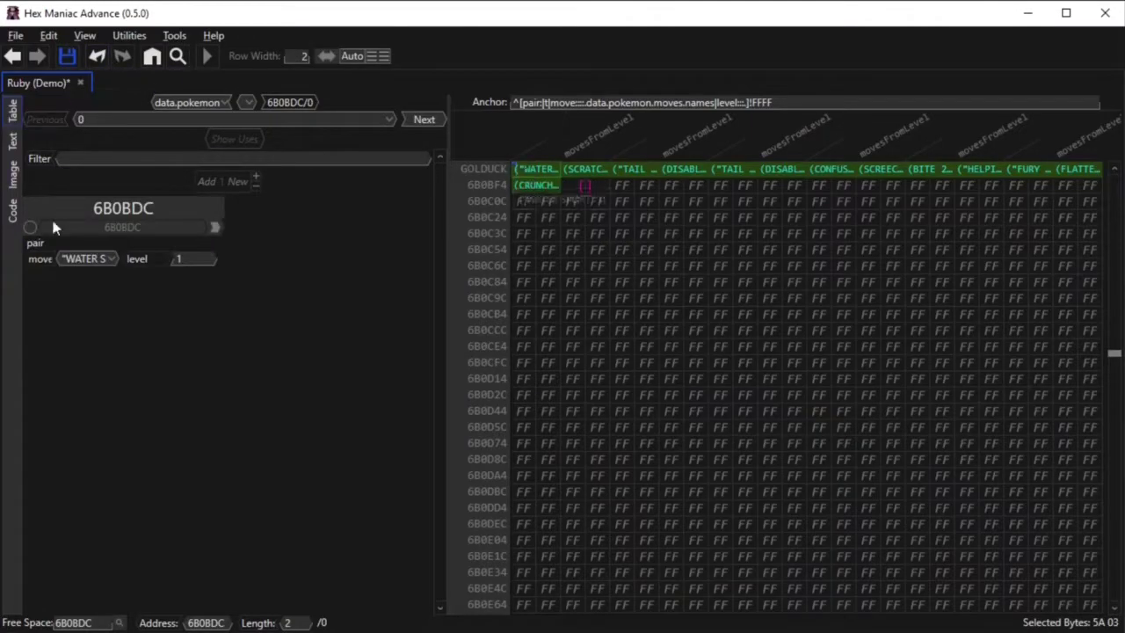
pyautogui.click(13, 142)
pyautogui.hotkey('shift', 'Up')
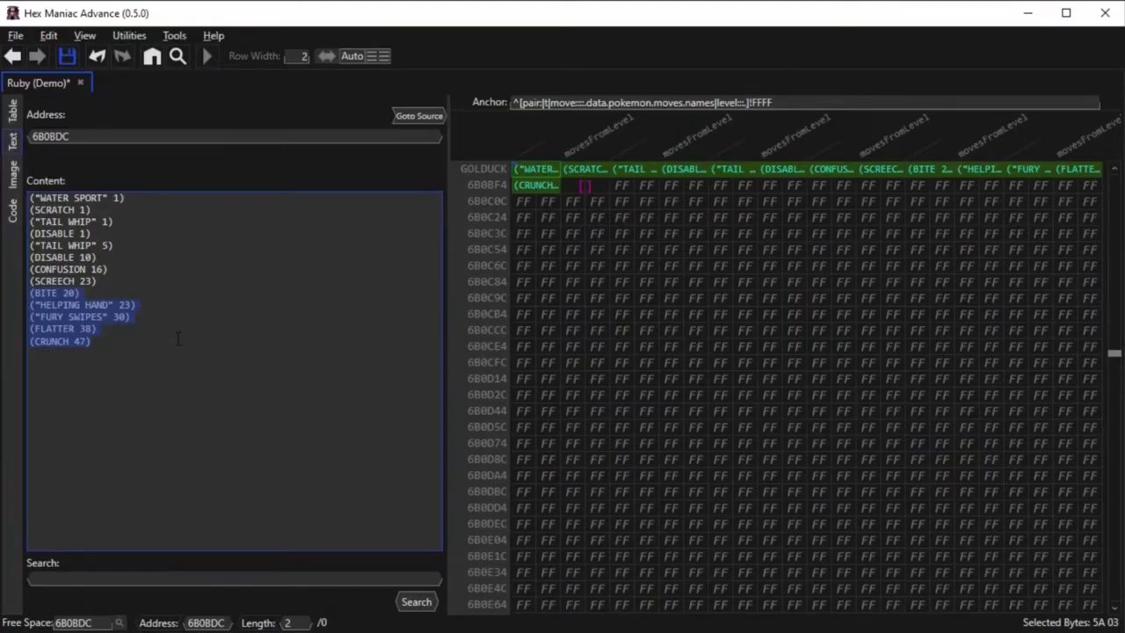
# - Paste the copied BITE-through-FLATTER lines before CRUNCH, then switch to the FireRed demo
pyautogui.click(180, 340)
pyautogui.click(48, 35)
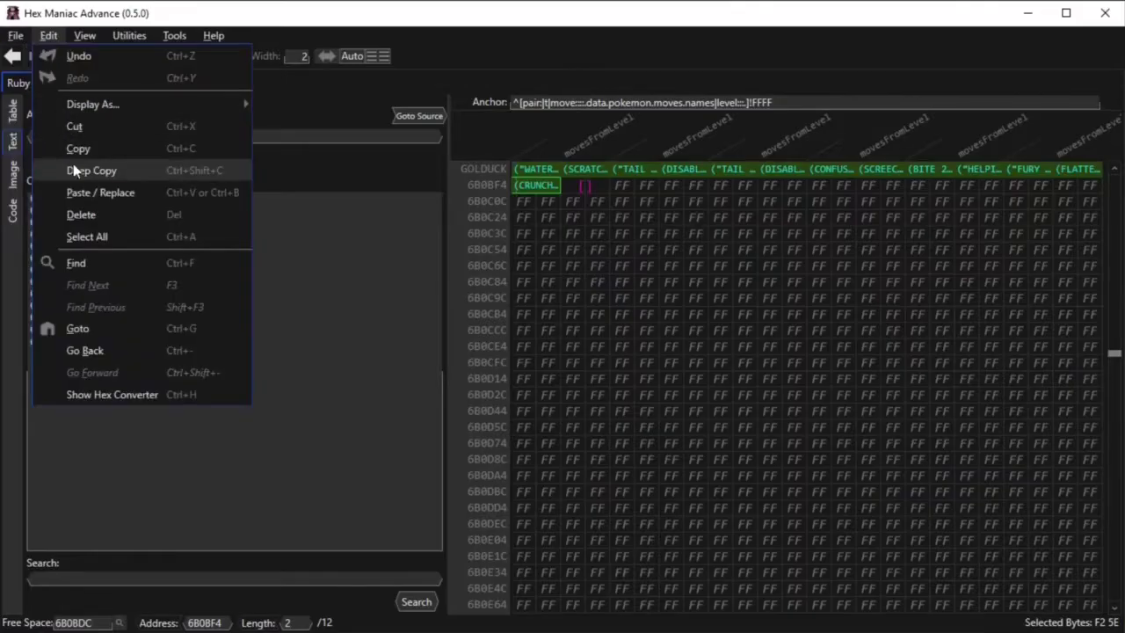
pyautogui.click(73, 165)
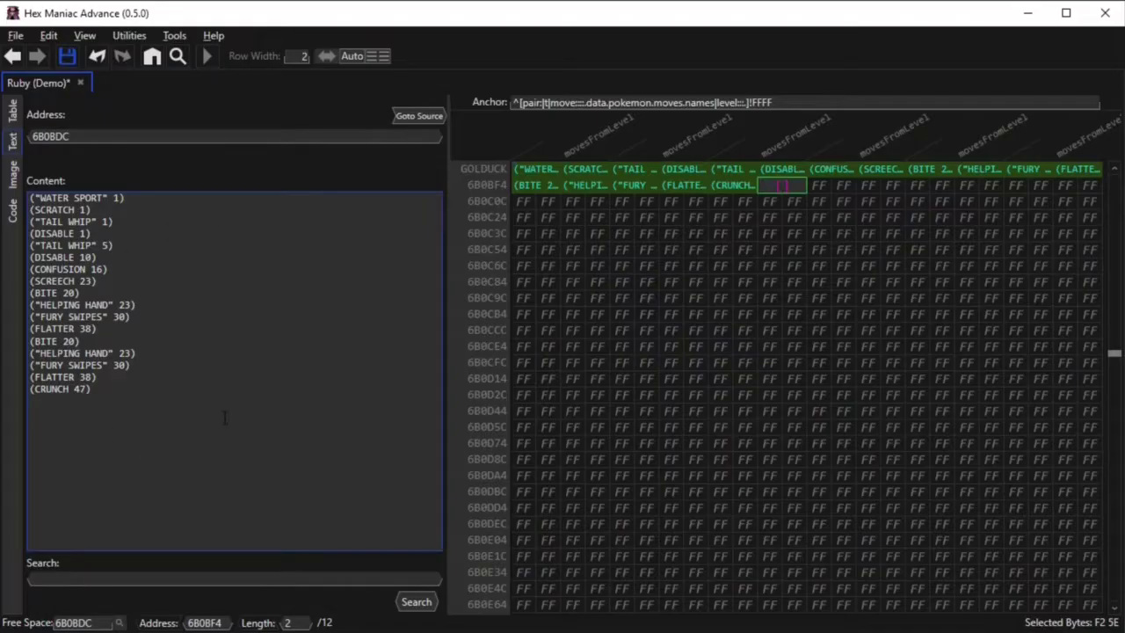
pyautogui.click(782, 185)
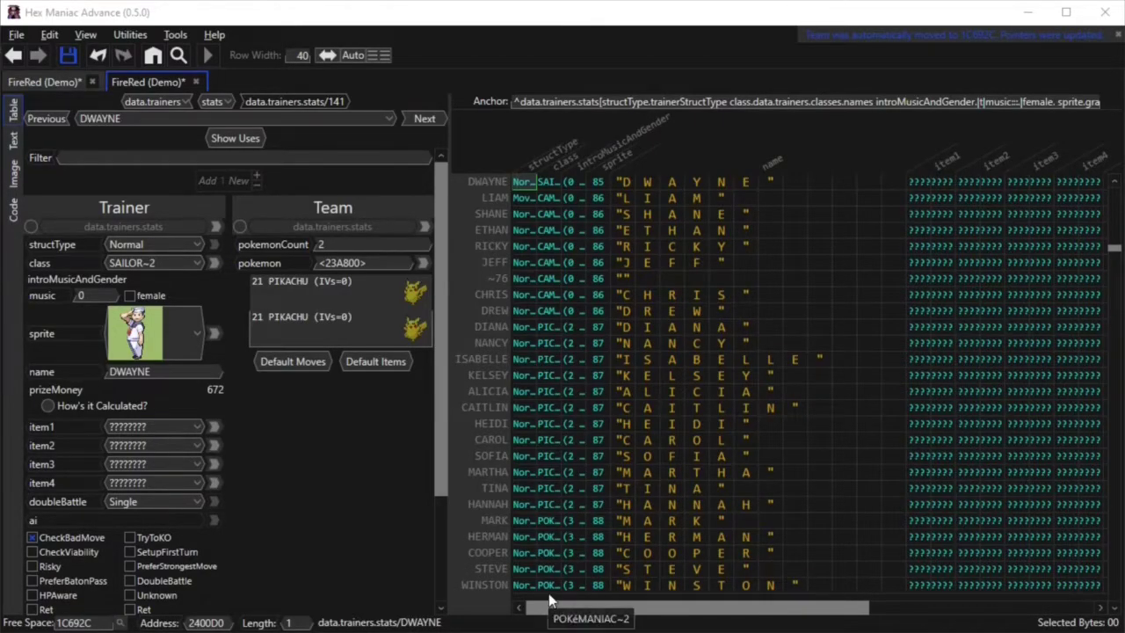
# - Follow DWAYNE's team pointer and copy his level-21 PIKACHU entry
pyautogui.click(423, 262)
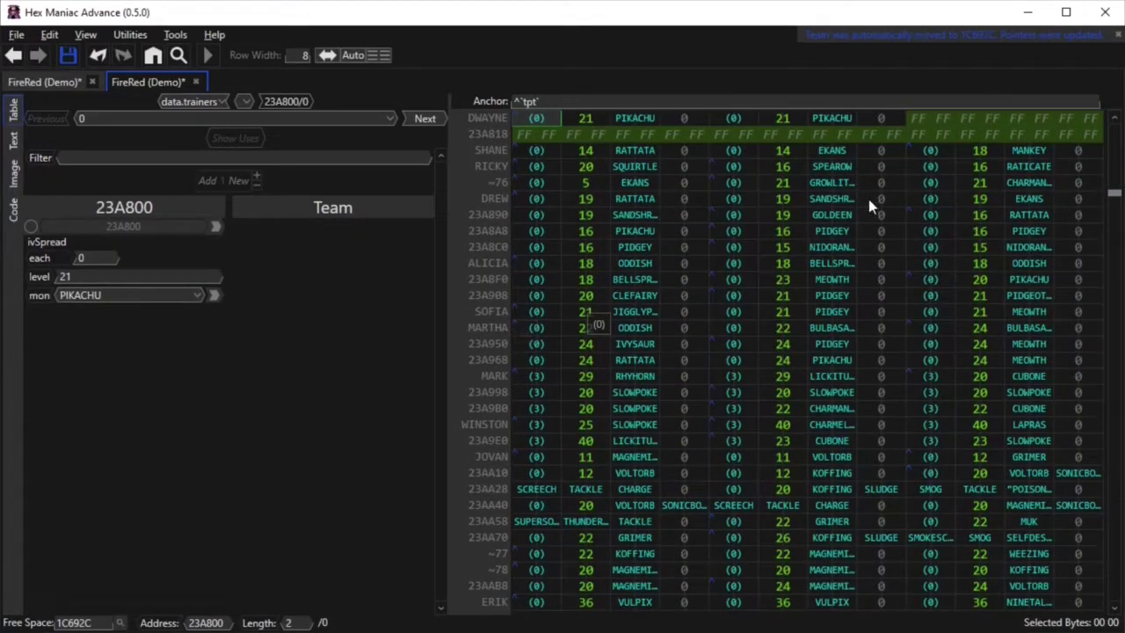
pyautogui.click(735, 120)
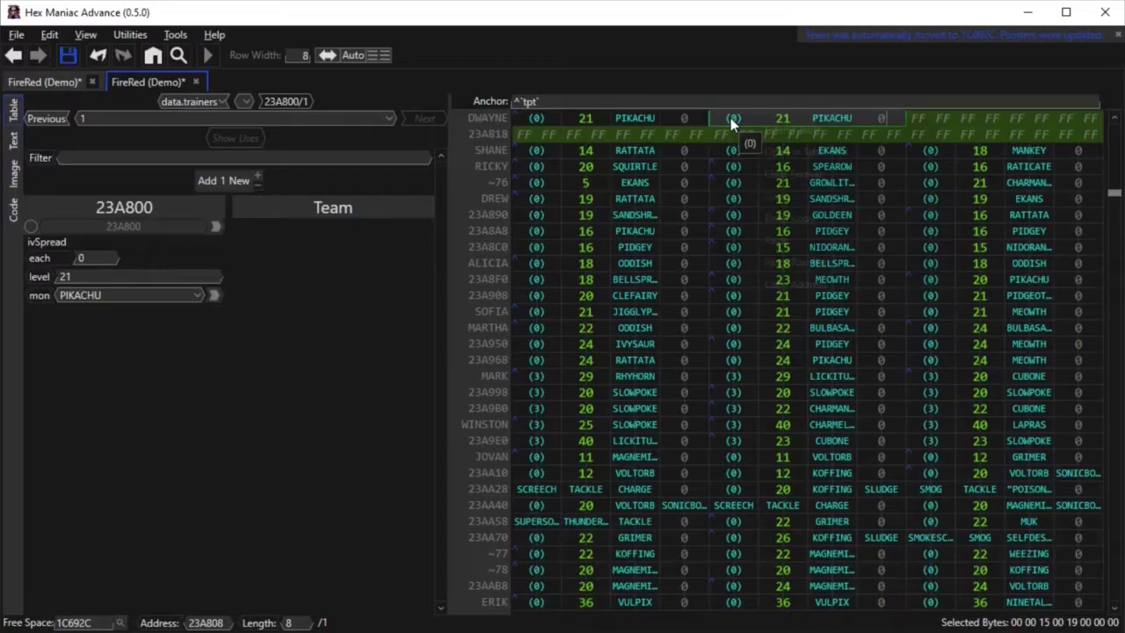
pyautogui.rightClick(730, 118)
pyautogui.click(758, 196)
pyautogui.click(733, 133)
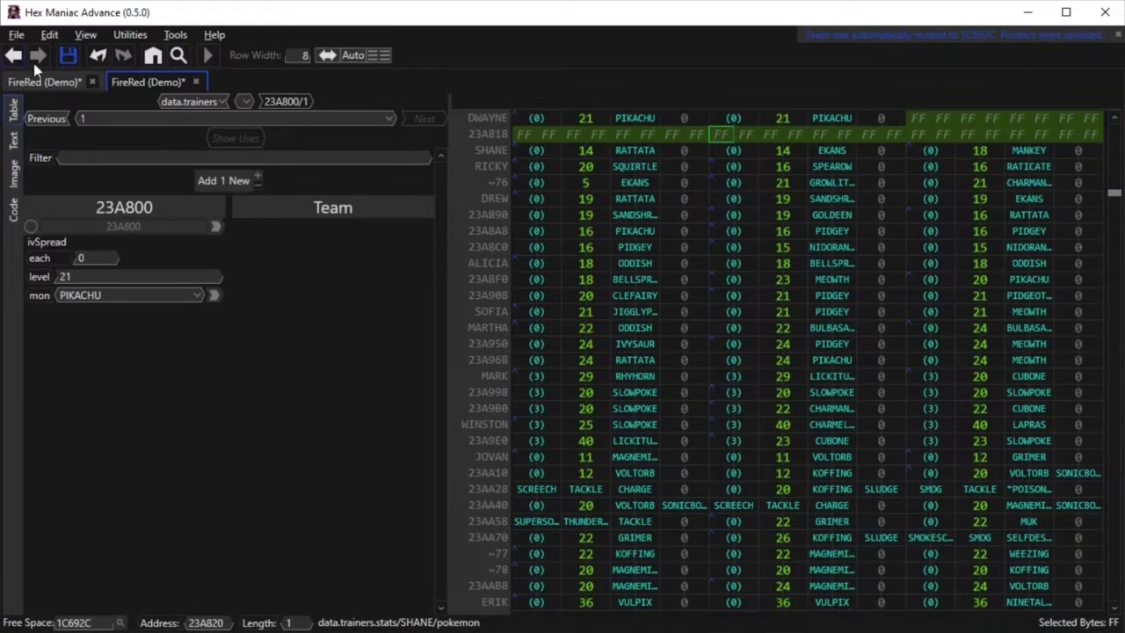
# - Paste PIKACHU into the empty slot after LIAM's three team members
pyautogui.click(13, 55)
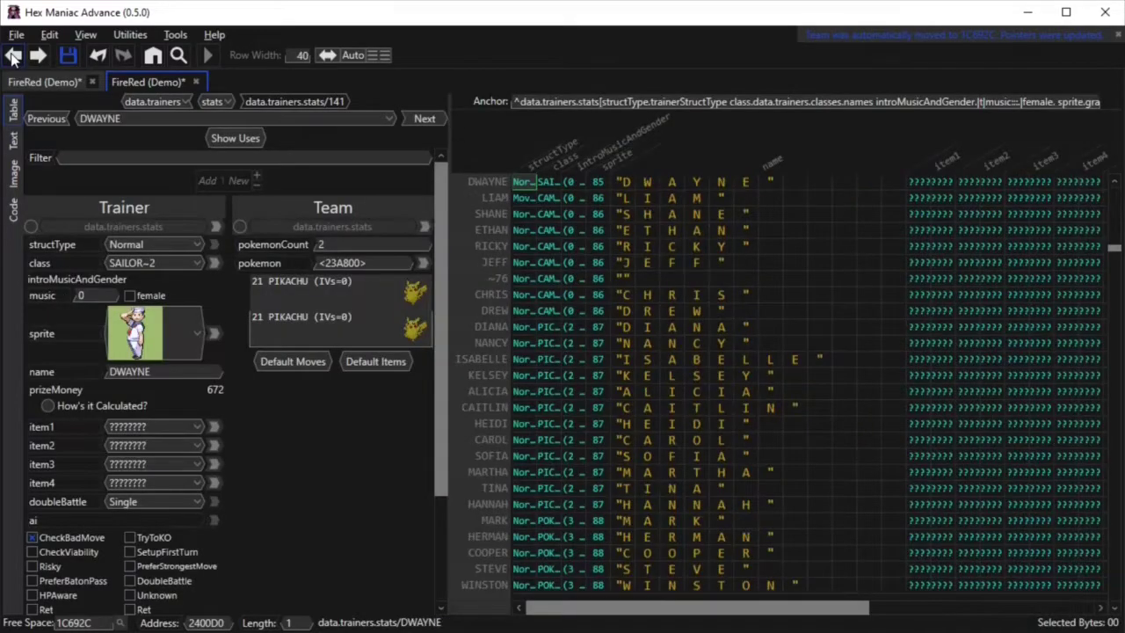
pyautogui.click(521, 199)
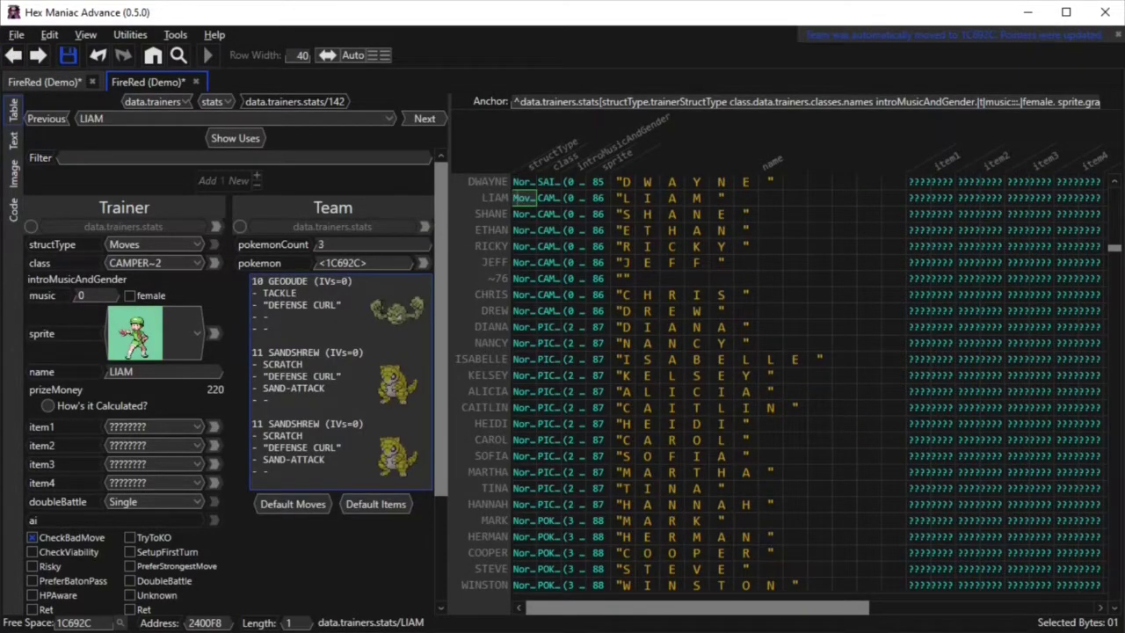
pyautogui.click(421, 266)
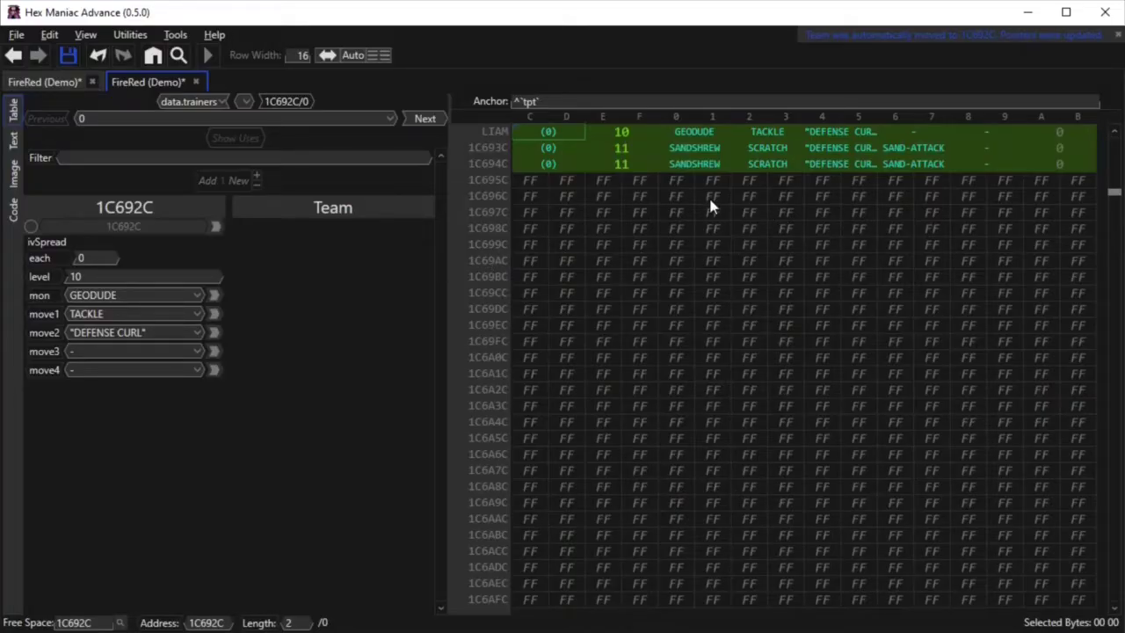
pyautogui.click(536, 178)
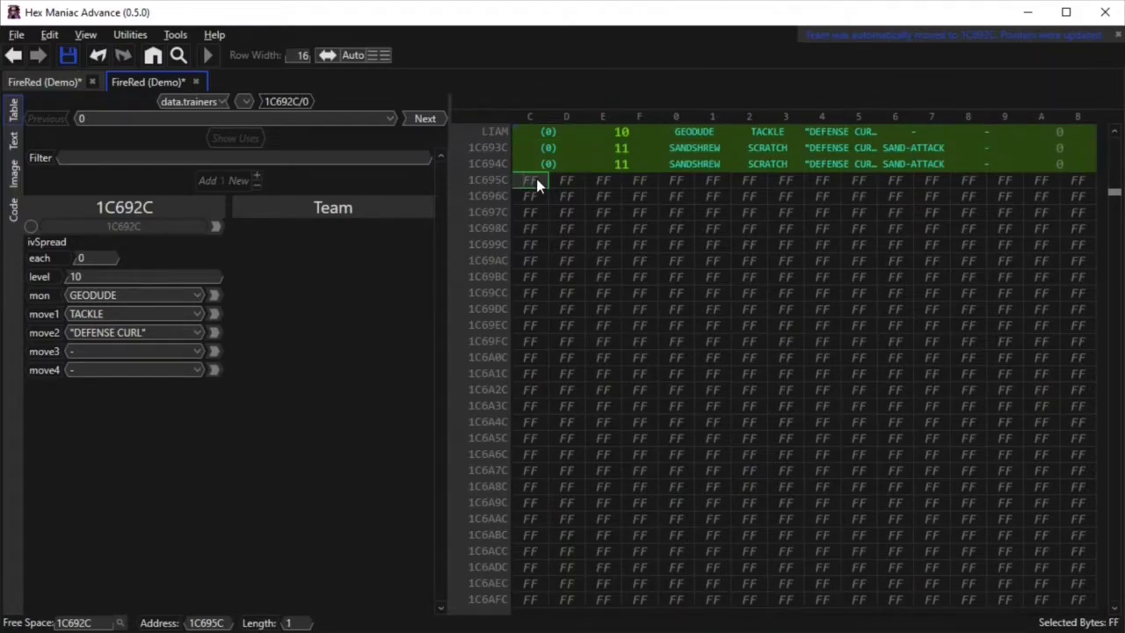
pyautogui.rightClick(538, 184)
pyautogui.click(556, 226)
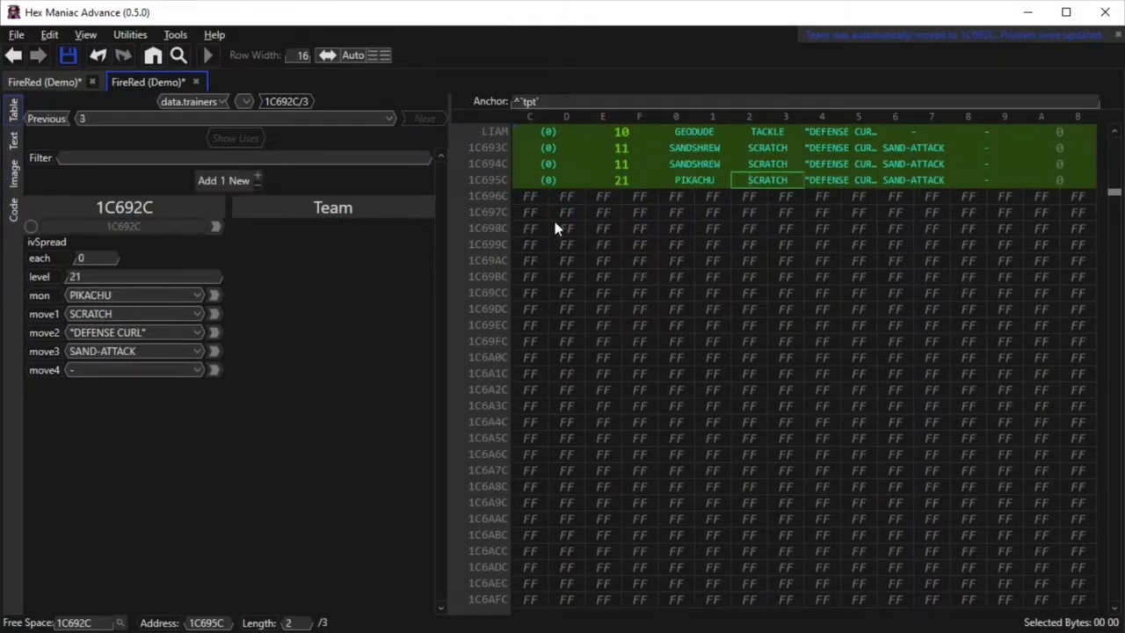
# - Check LIAM's team, undo a stray paste at 1C697C, save, and close the duplicate FireRed tab
pyautogui.click(16, 56)
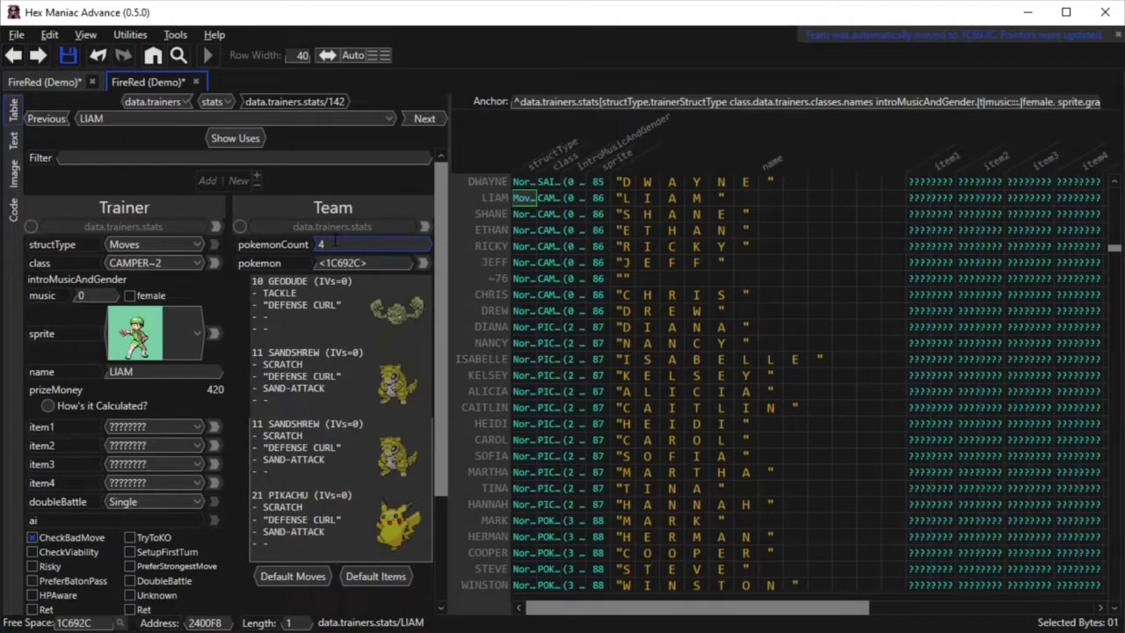
pyautogui.click(37, 55)
pyautogui.click(530, 212)
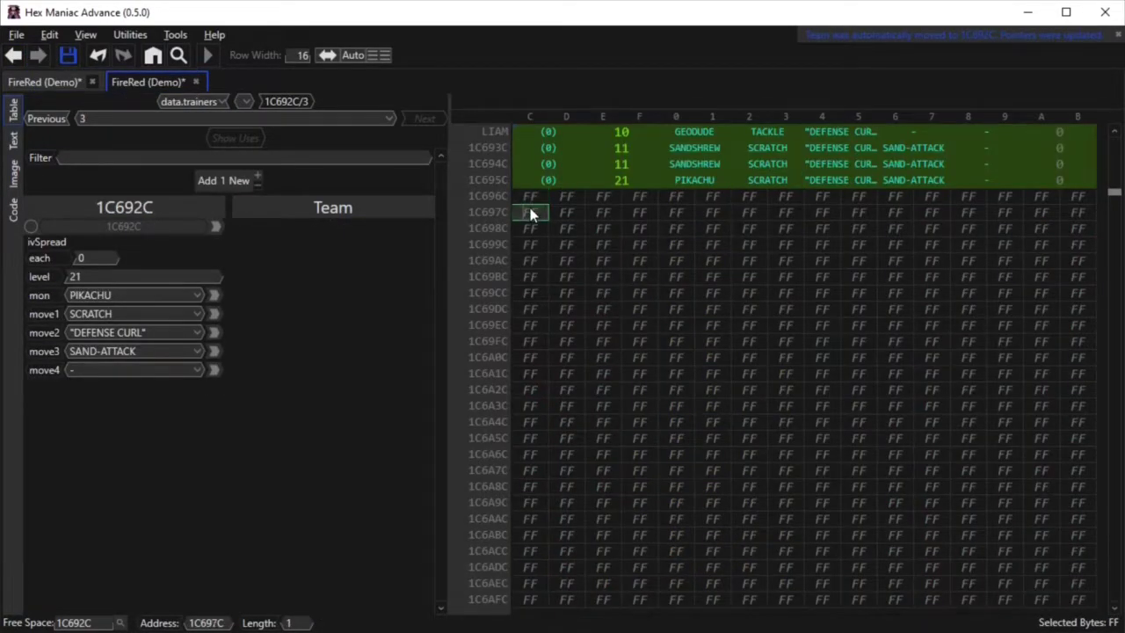
pyautogui.rightClick(530, 213)
pyautogui.click(547, 265)
pyautogui.hotkey('ctrl', 'z')
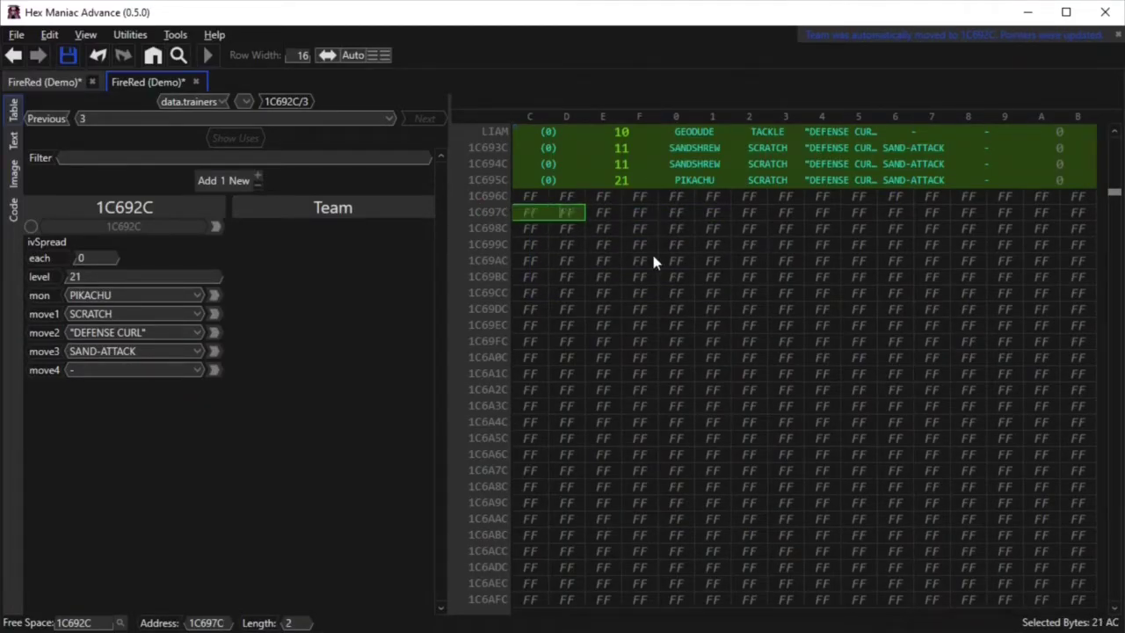
pyautogui.click(566, 228)
pyautogui.click(68, 56)
pyautogui.hotkey('ctrl', 'w')
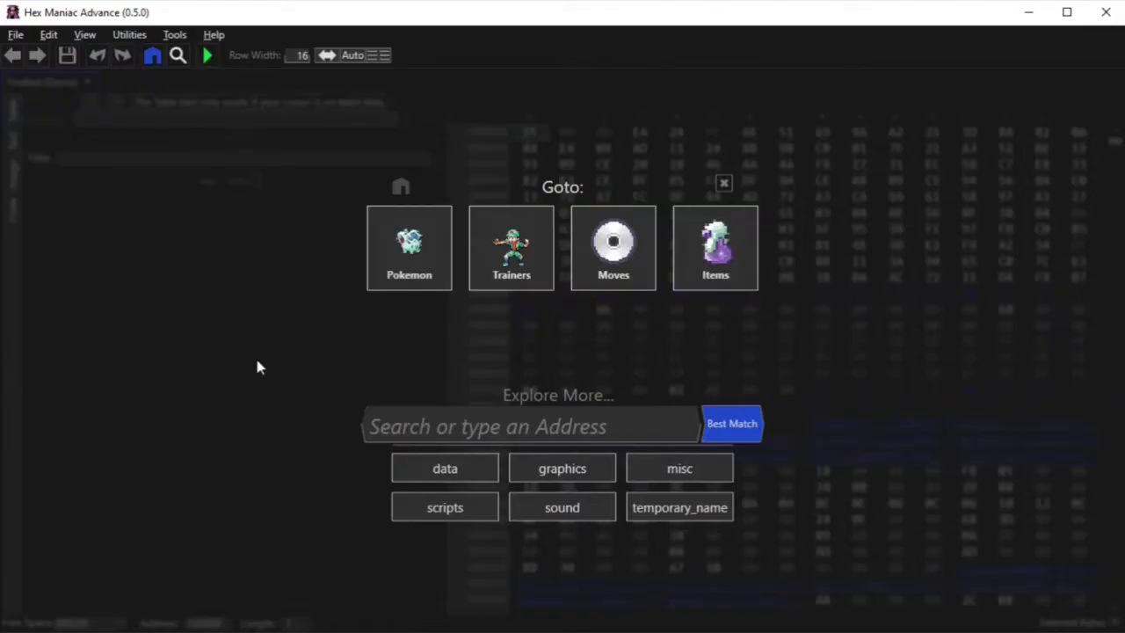
# - Open temporary_name and append :data.pokemon.natures.names to fieldB in its format
pyautogui.click(665, 508)
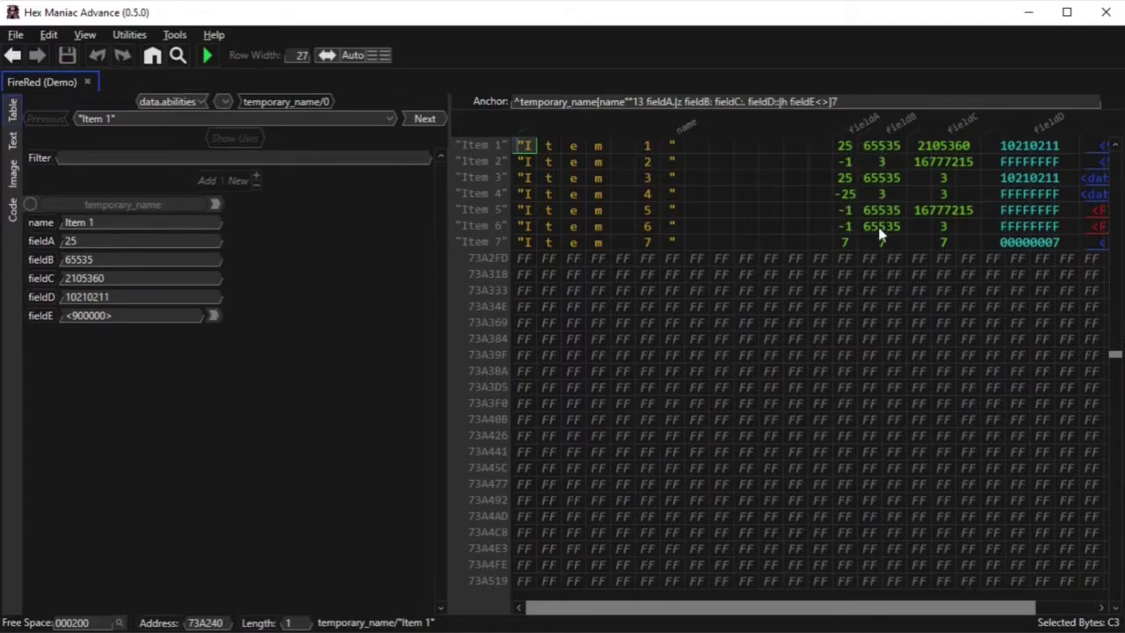
pyautogui.click(712, 101)
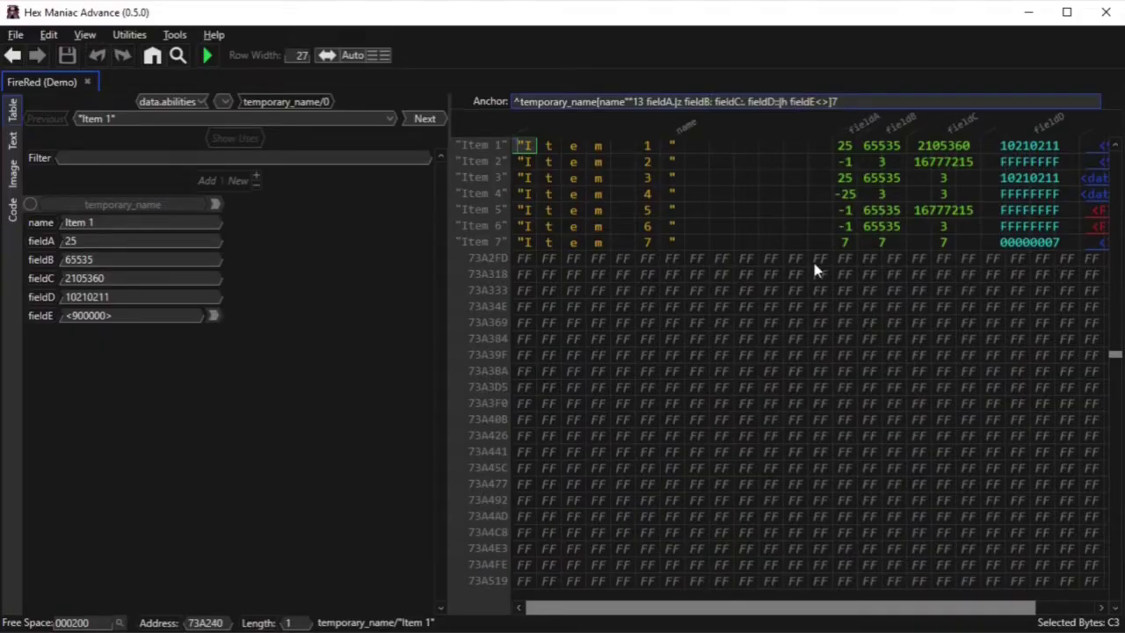
pyautogui.hotkey('ctrl', 'v')
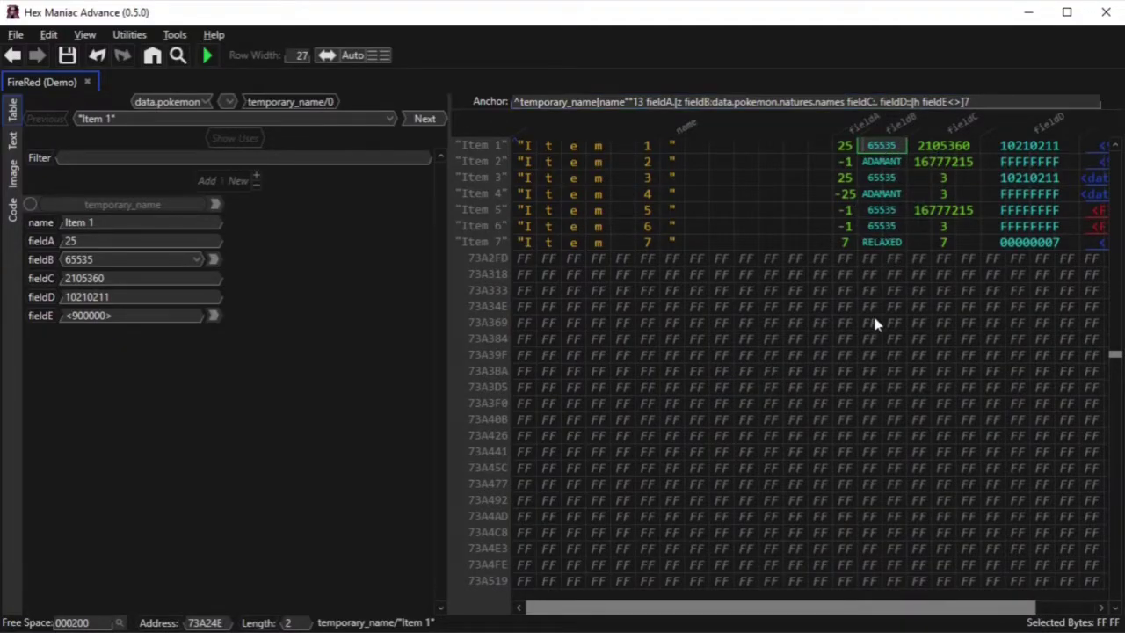
# - Set the fieldB natures of Items 1, 3 and 4 to MODEST, TIMID and JOLLY
pyautogui.click(200, 260)
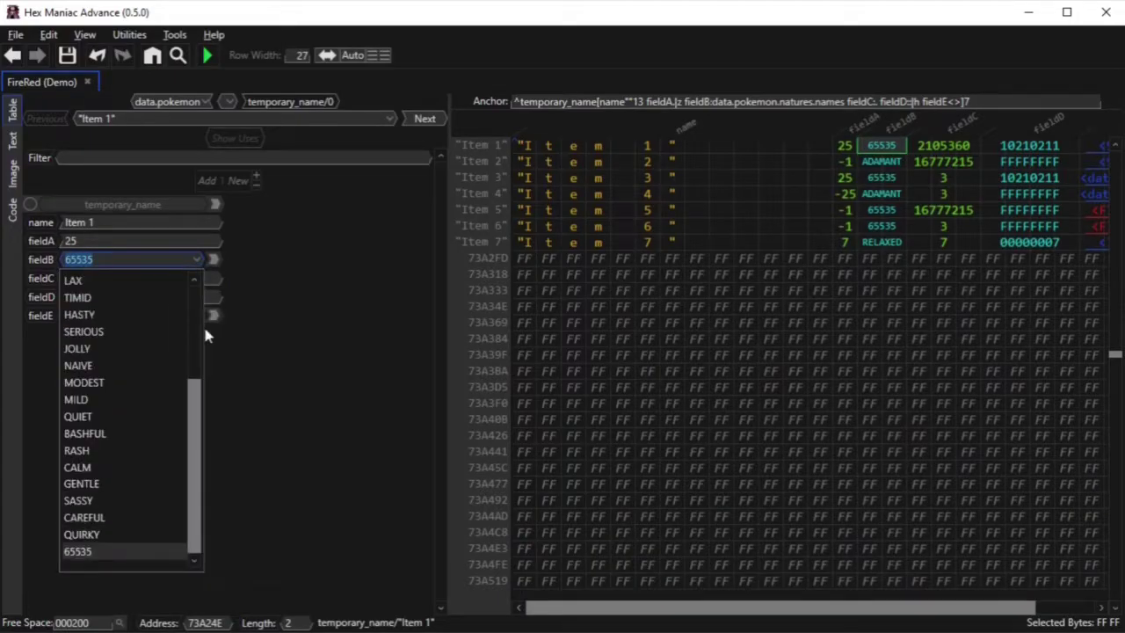
pyautogui.moveTo(199, 437); pyautogui.dragTo(126, 565)
pyautogui.click(882, 153)
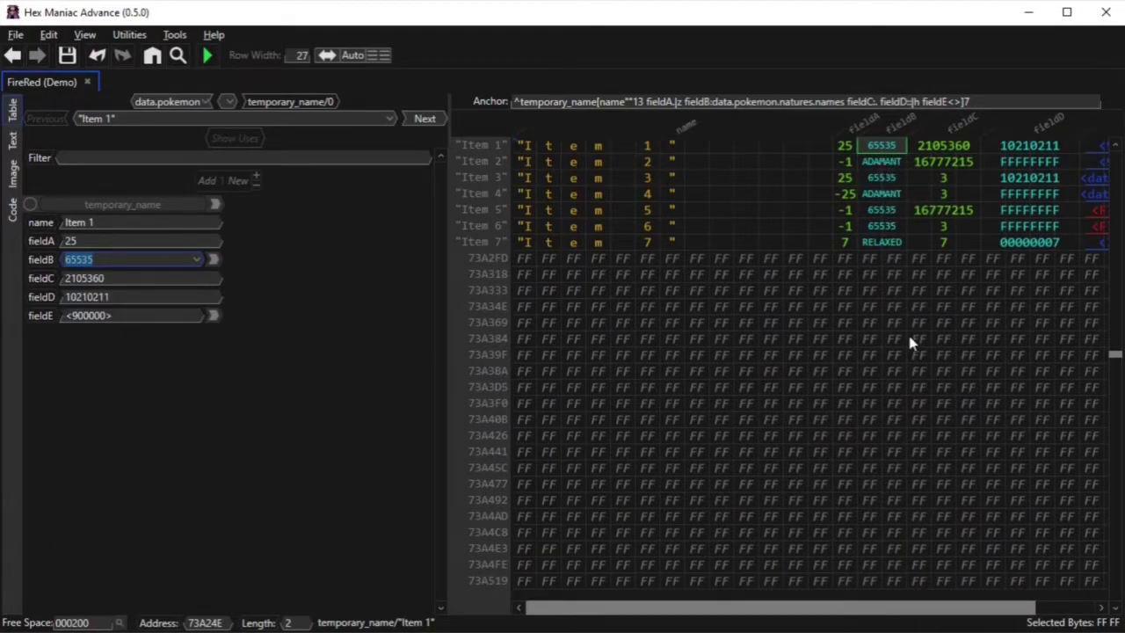
pyautogui.write('mod')
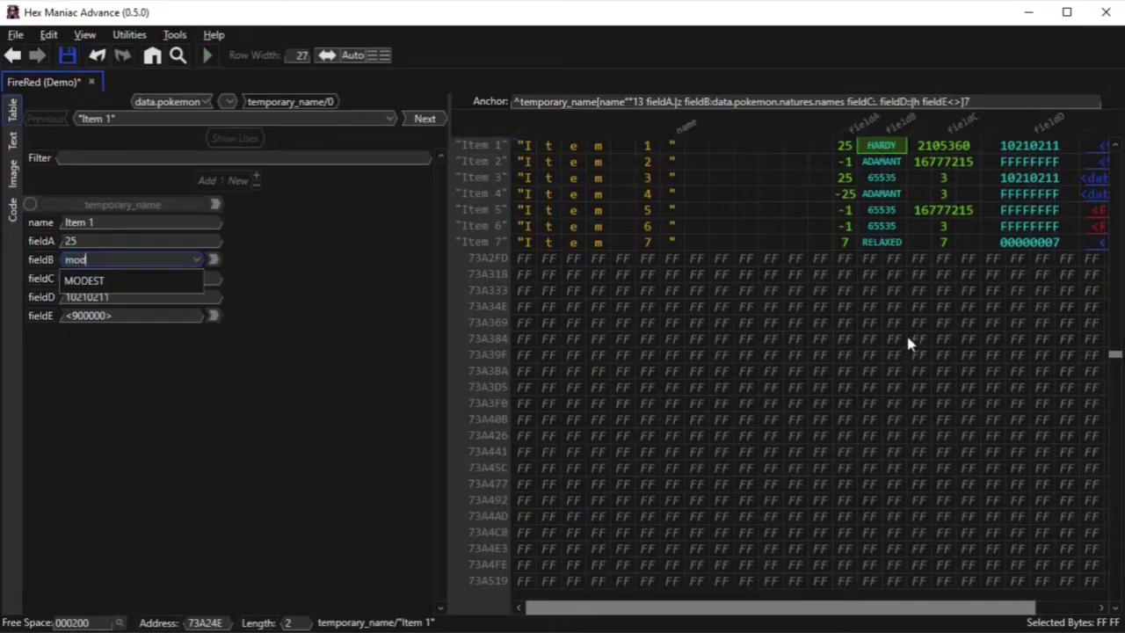
pyautogui.click(123, 280)
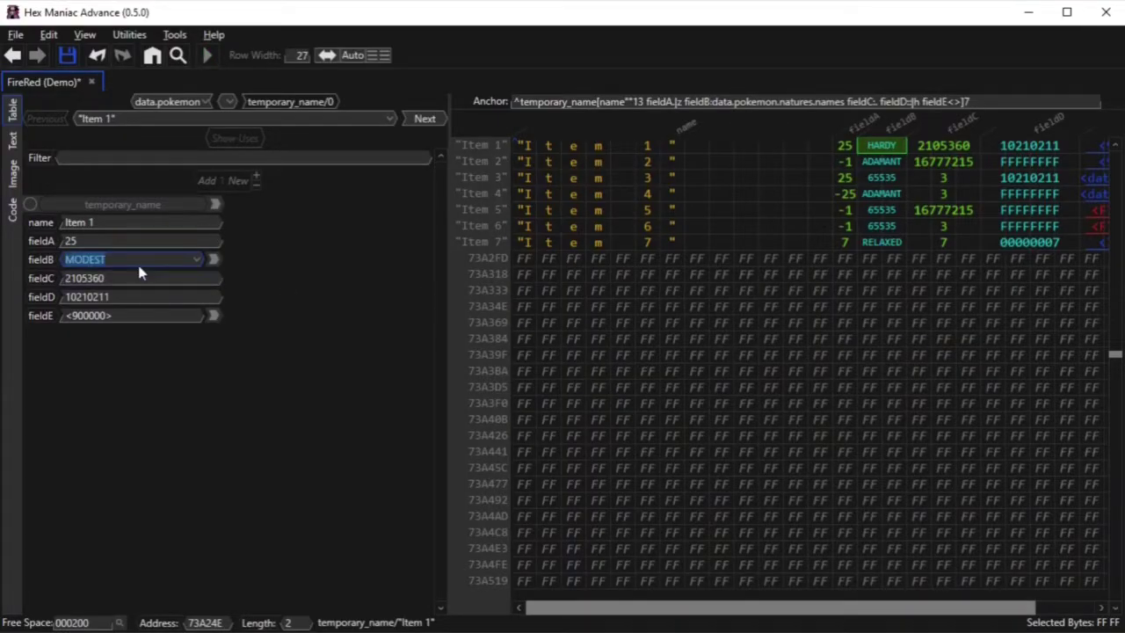
pyautogui.click(881, 178)
pyautogui.write('timi')
pyautogui.click(888, 196)
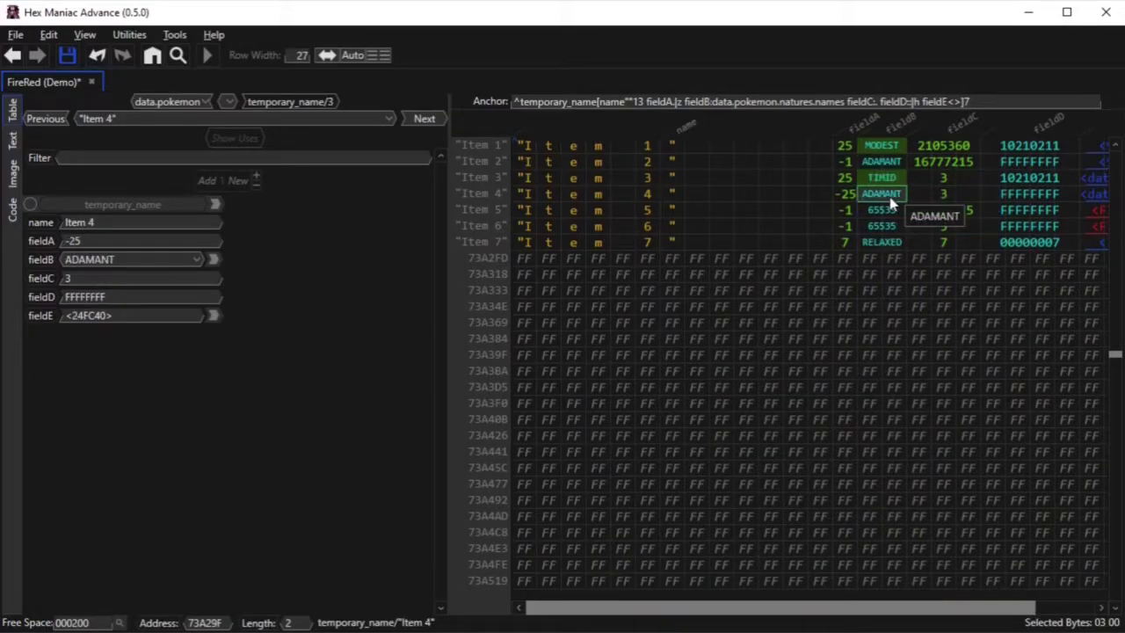
pyautogui.write('joll')
pyautogui.click(886, 211)
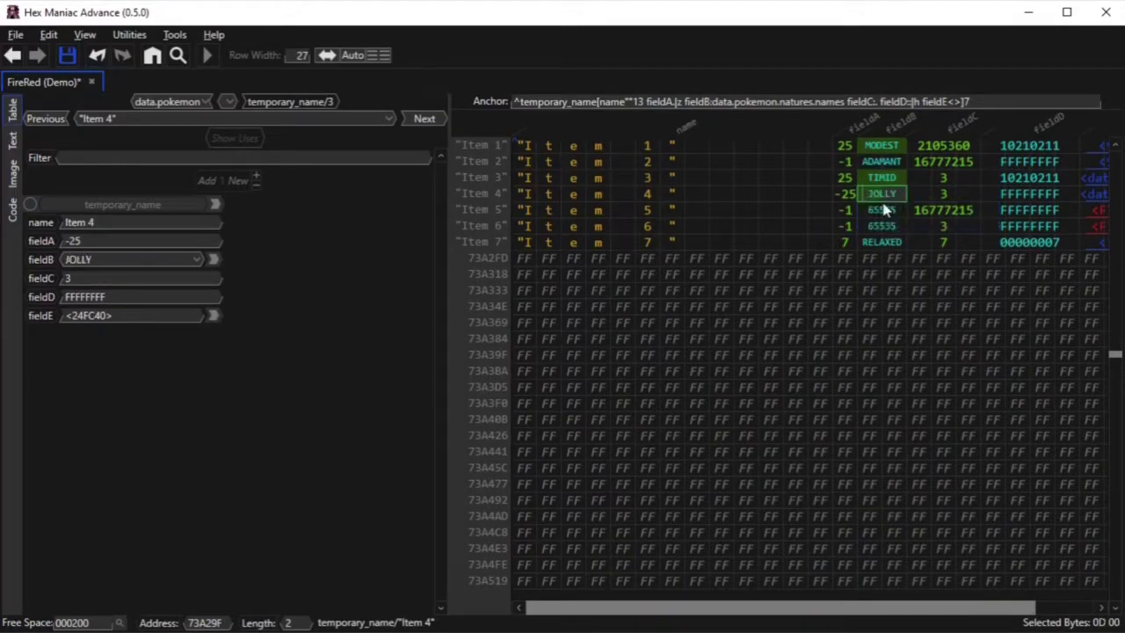
# - Set Items 5, 6 and 7 to DOCILE, HARDY and QUIRKY, then save
pyautogui.write('doc')
pyautogui.click(917, 323)
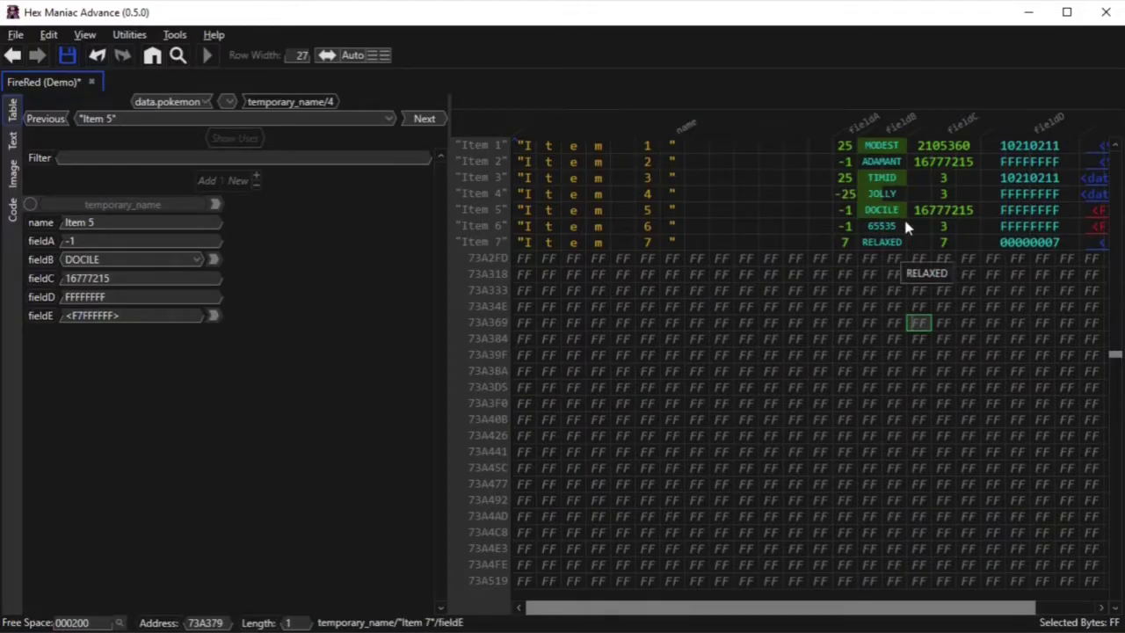
pyautogui.click(886, 226)
pyautogui.write('30')
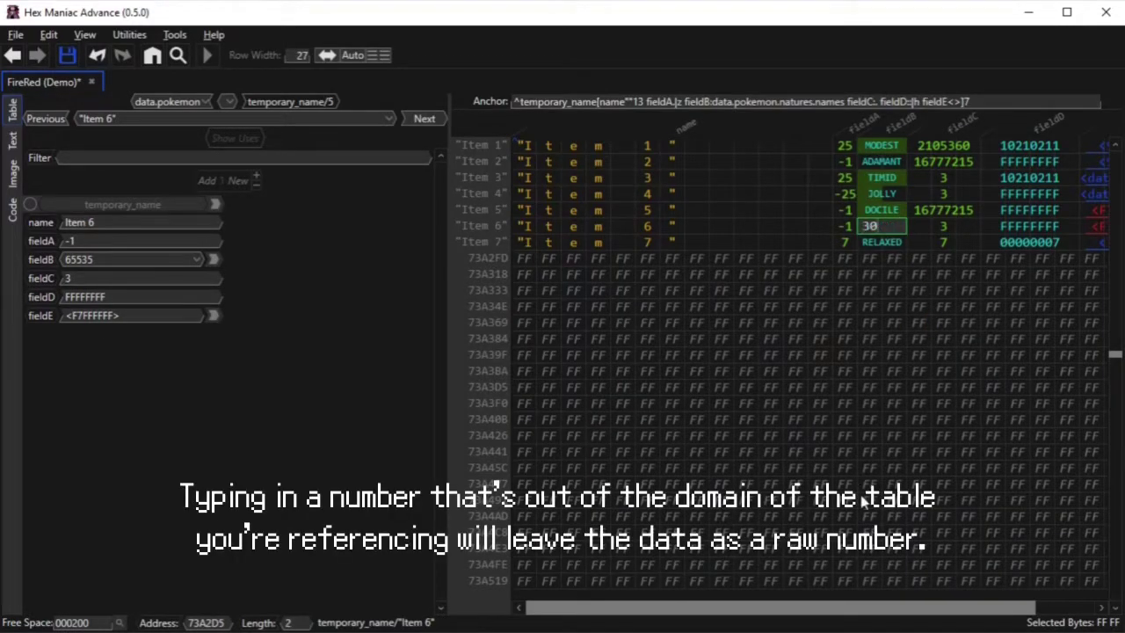
pyautogui.press('Return')
pyautogui.click(883, 230)
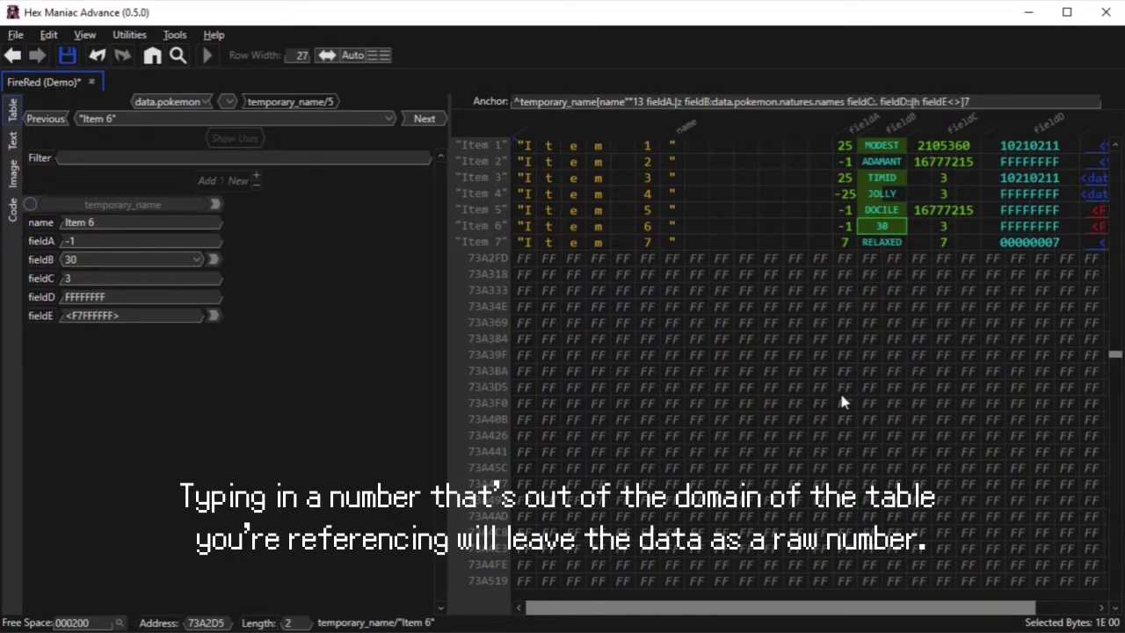
pyautogui.write('hard')
pyautogui.press('Return')
pyautogui.write('quir')
pyautogui.press('Return')
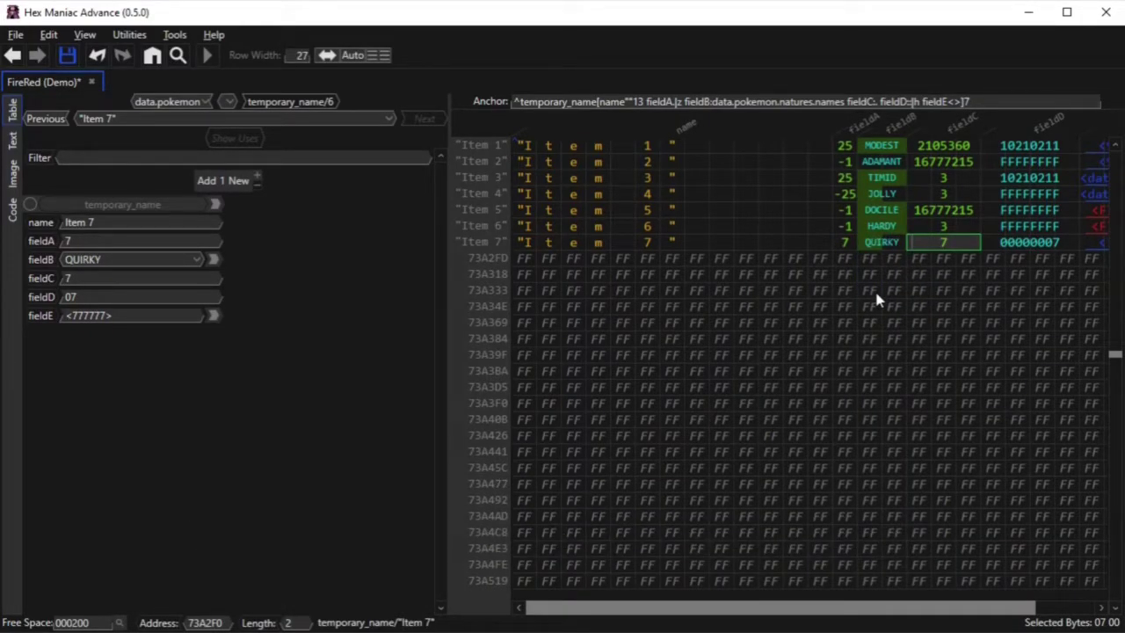
pyautogui.click(63, 53)
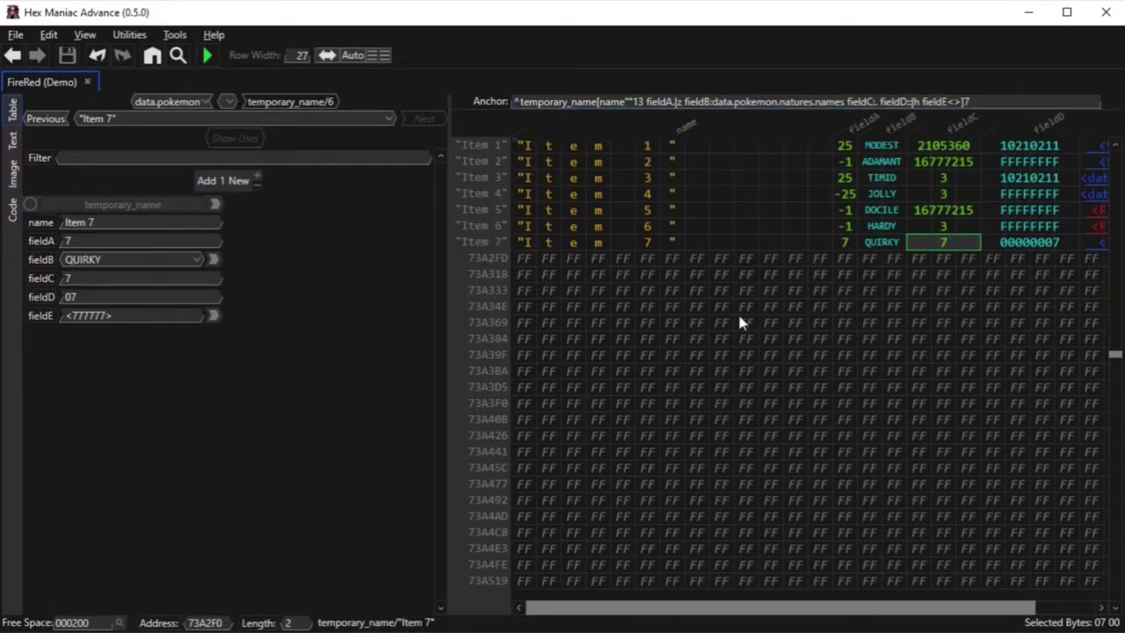
# - Open the Goto page and expand the data category's subcategories
pyautogui.hotkey('ctrl', 'g')
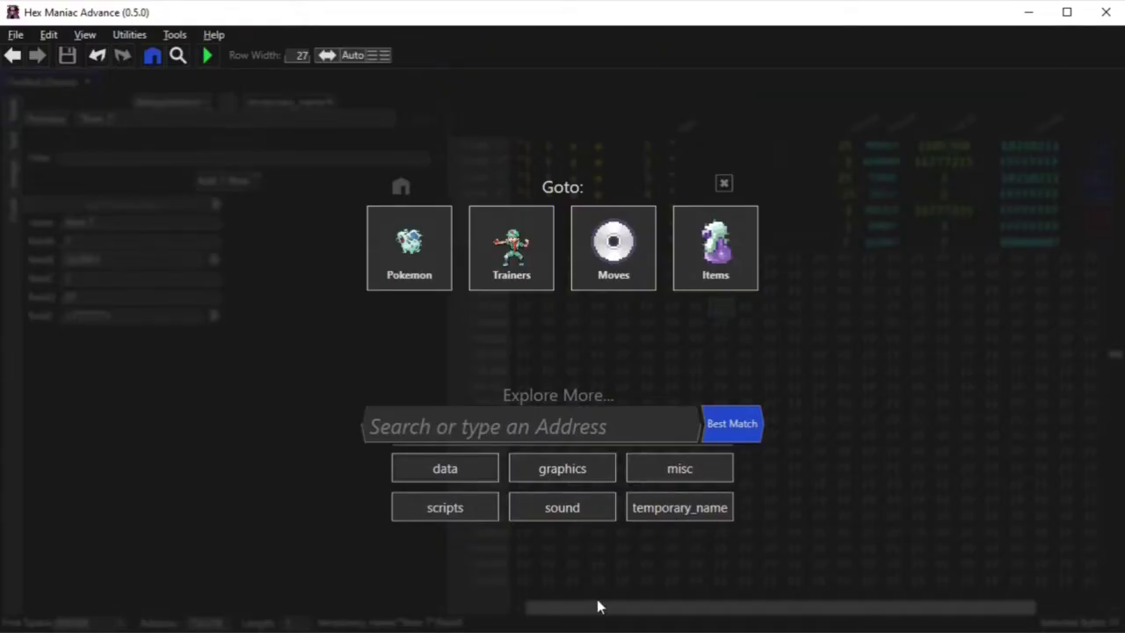
pyautogui.click(481, 472)
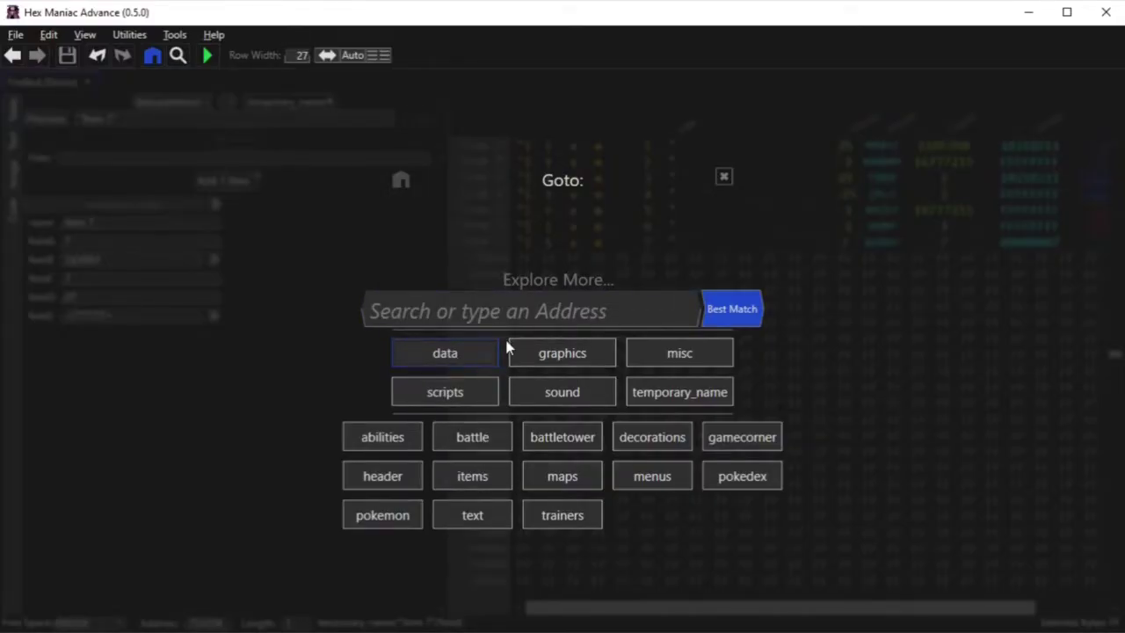
# - Change the temporary_name anchor to data.demonstrations.first, then return to the Goto page
pyautogui.click(681, 233)
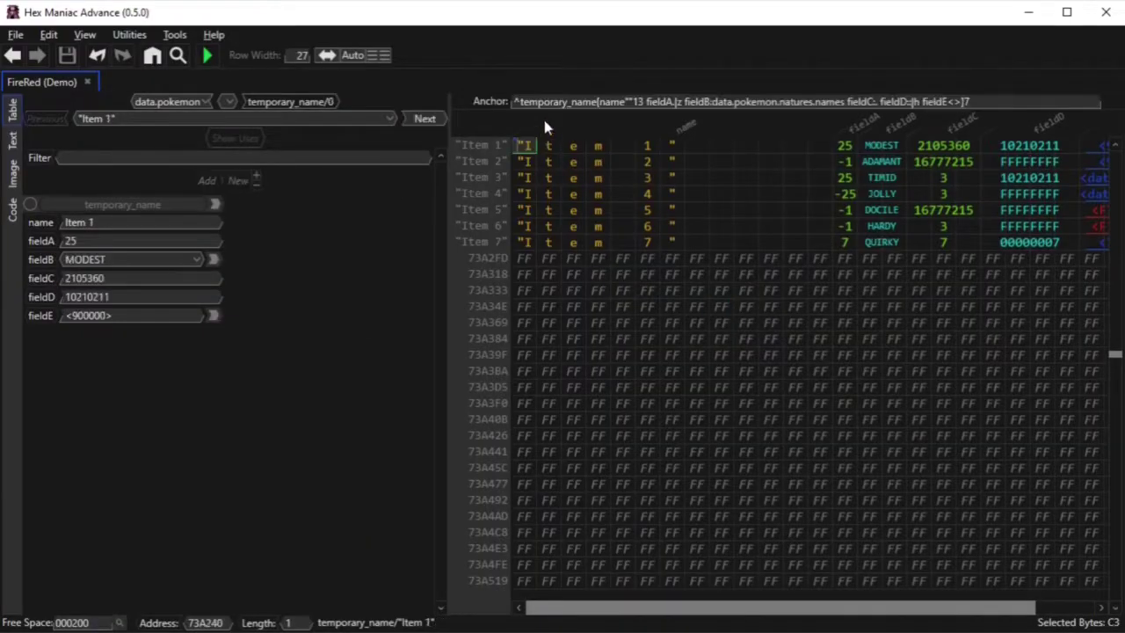
pyautogui.moveTo(515, 102); pyautogui.dragTo(603, 101)
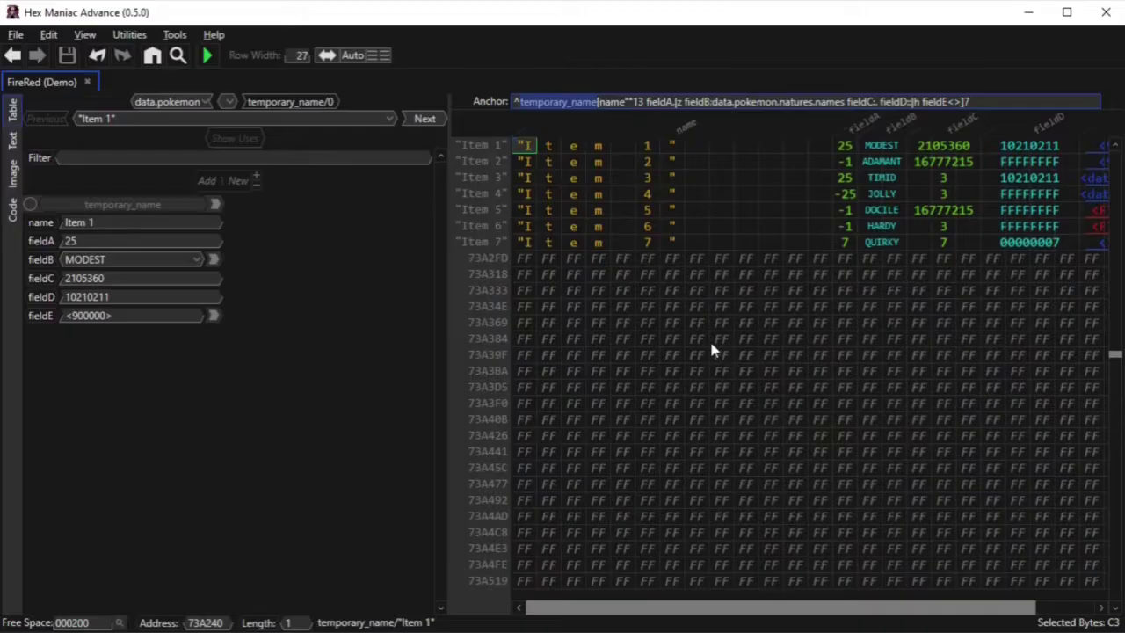
pyautogui.write('data')
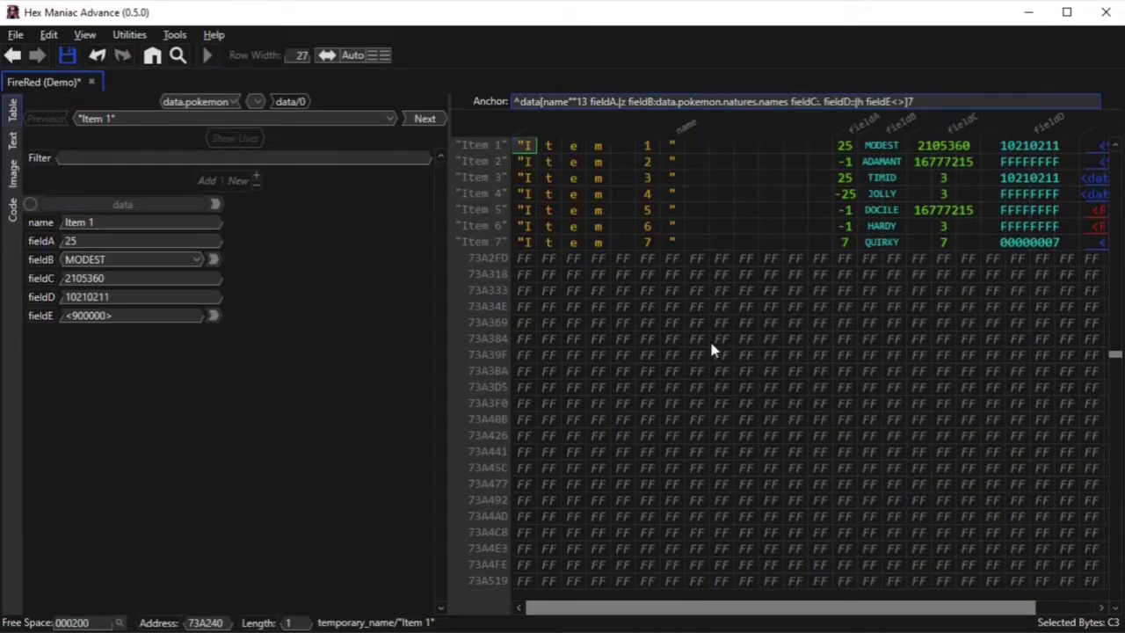
pyautogui.write('.dem')
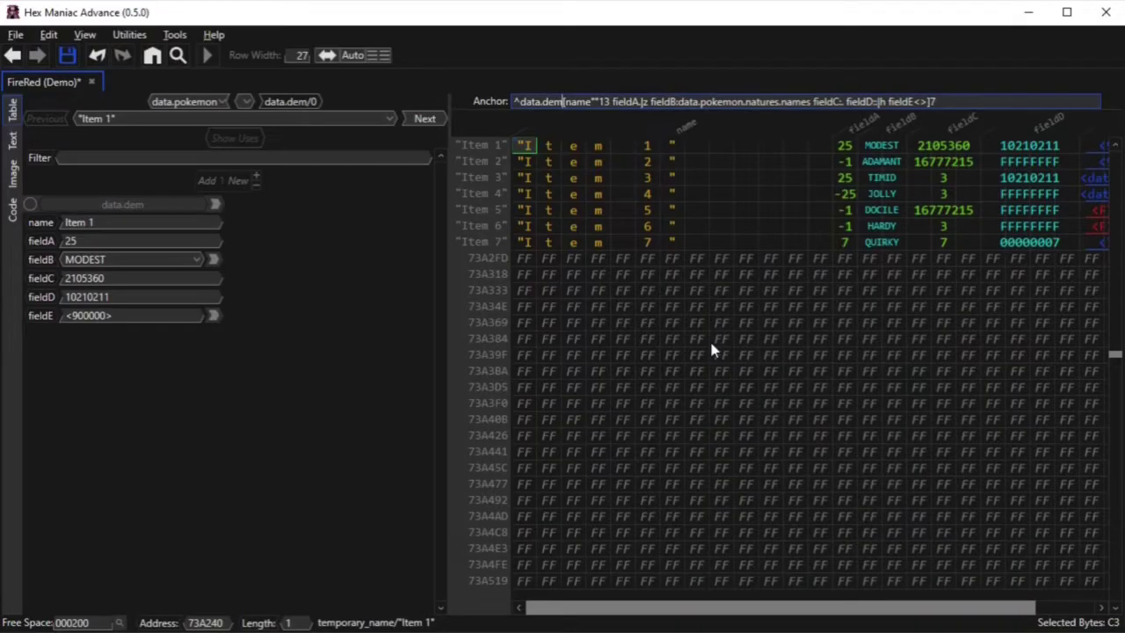
pyautogui.write('onstrations')
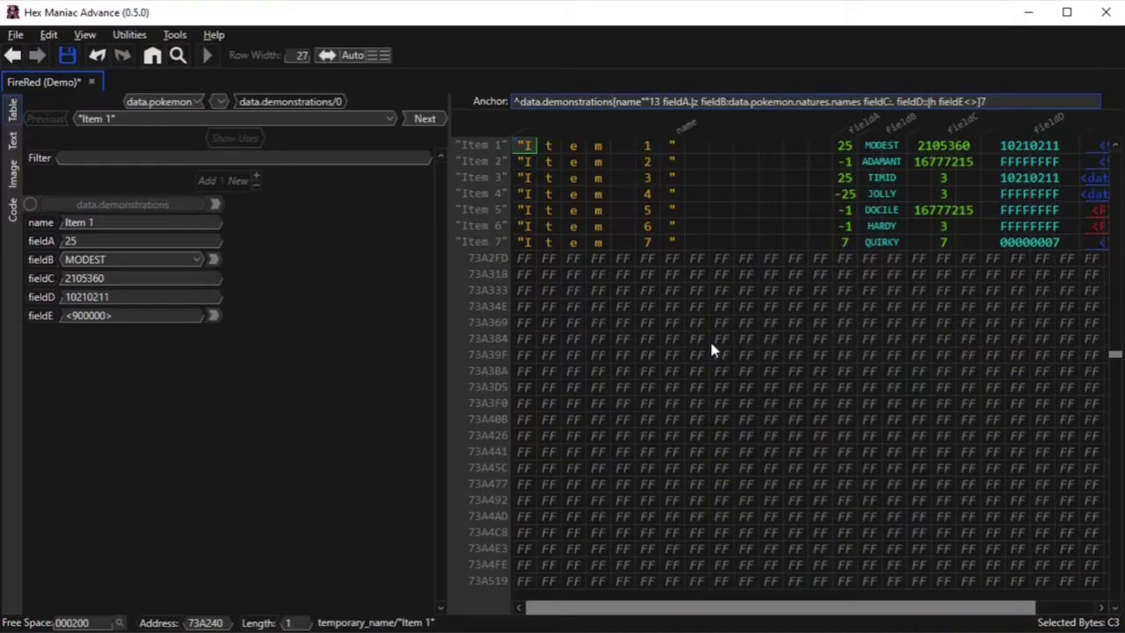
pyautogui.write('.')
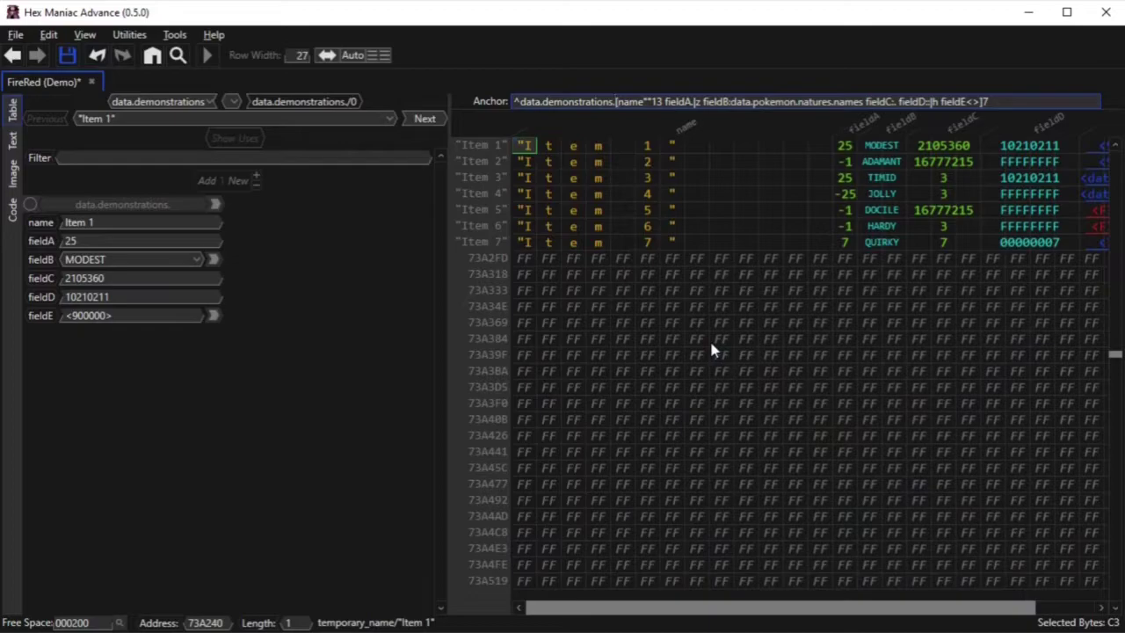
pyautogui.write('first')
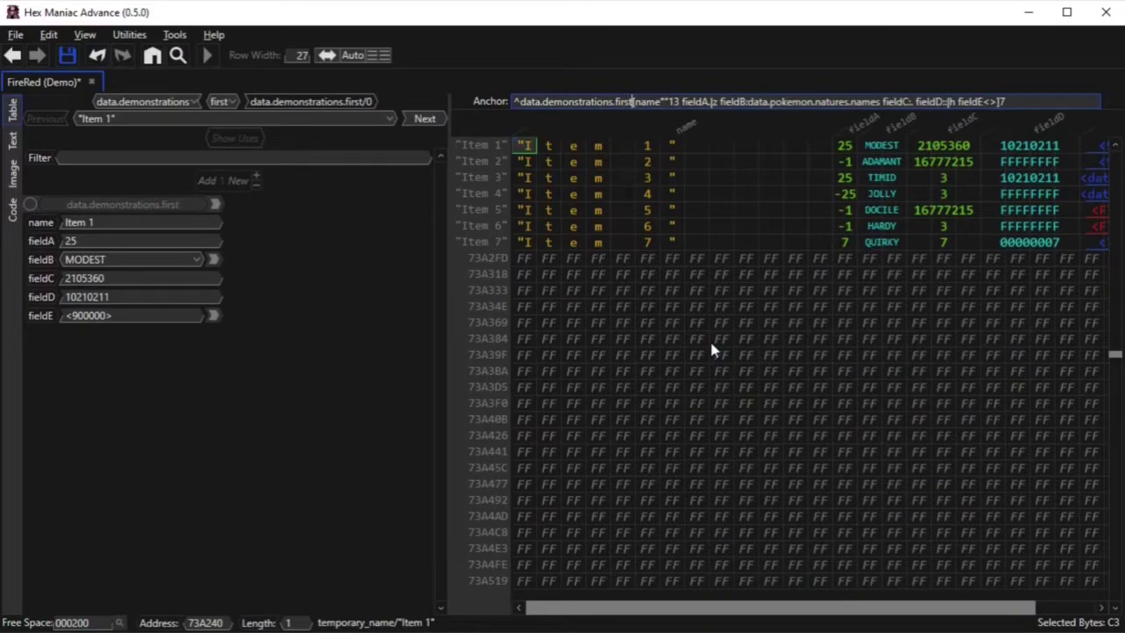
pyautogui.click(712, 350)
pyautogui.hotkey('ctrl', 'g')
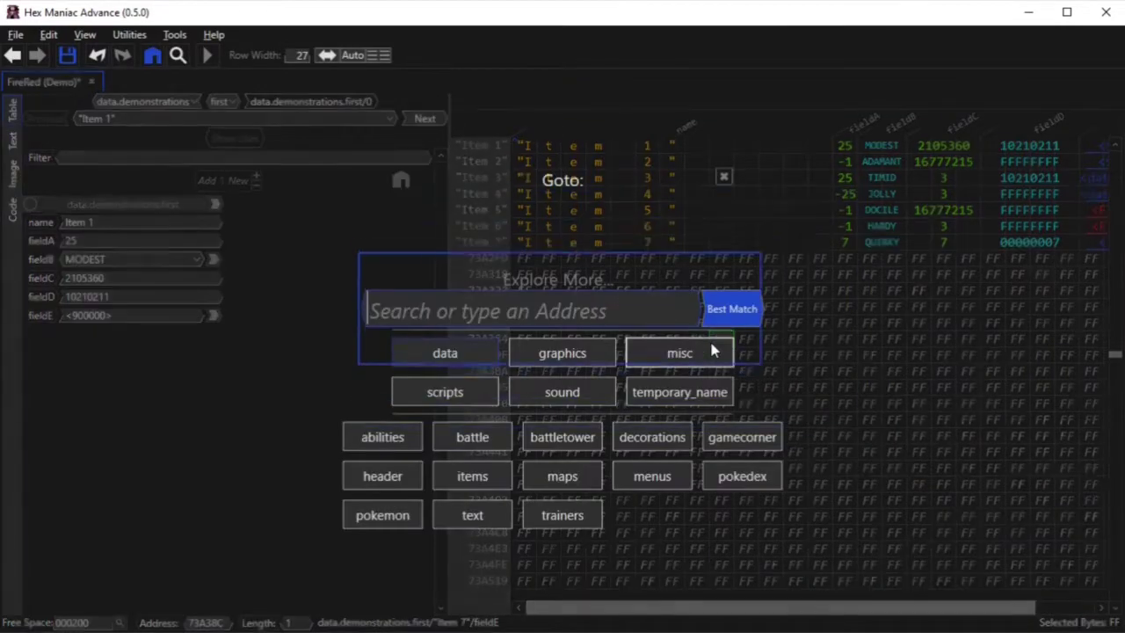
pyautogui.press('Escape')
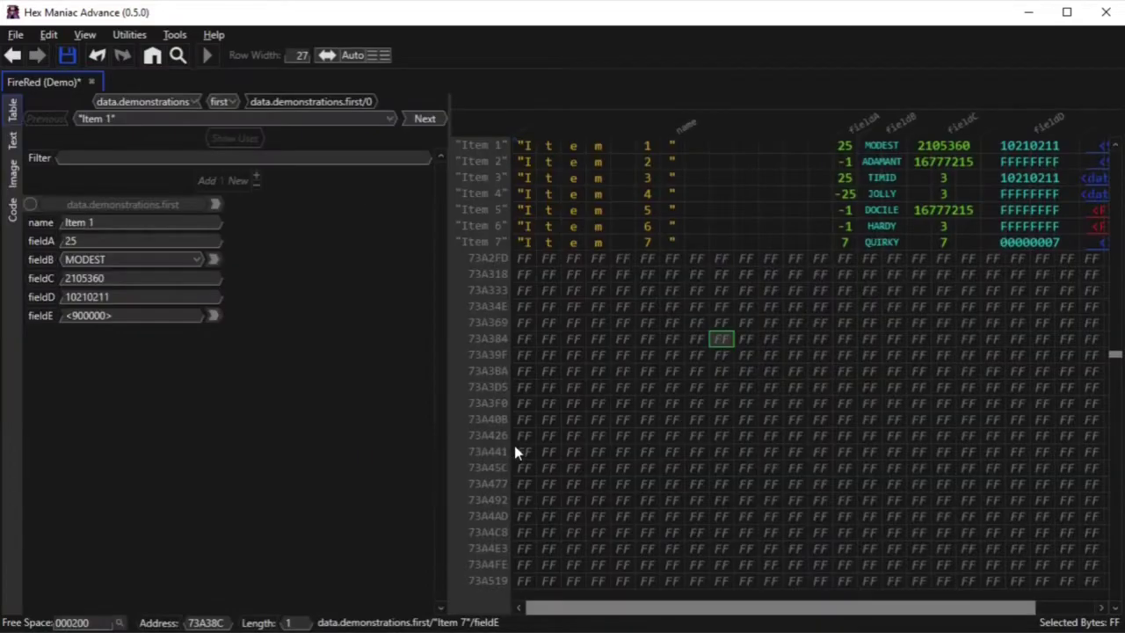
pyautogui.hotkey('ctrl', 'g')
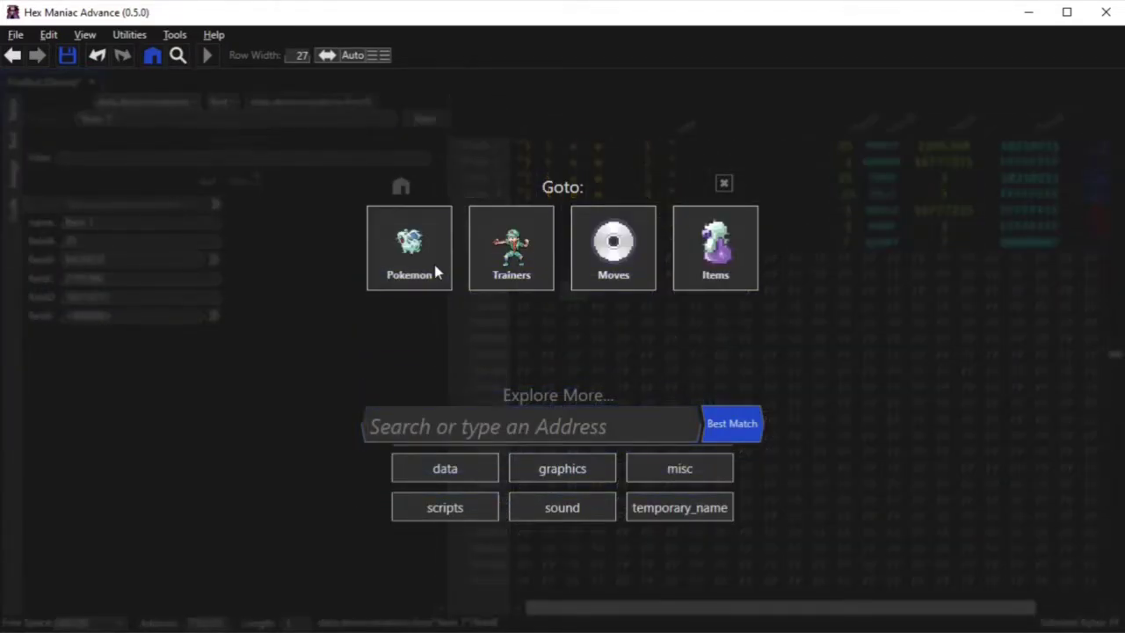
# - Open data.pokemon.stats at BULBASAUR and highlight the hp–spdef and type1/type2 format fields
pyautogui.click(434, 260)
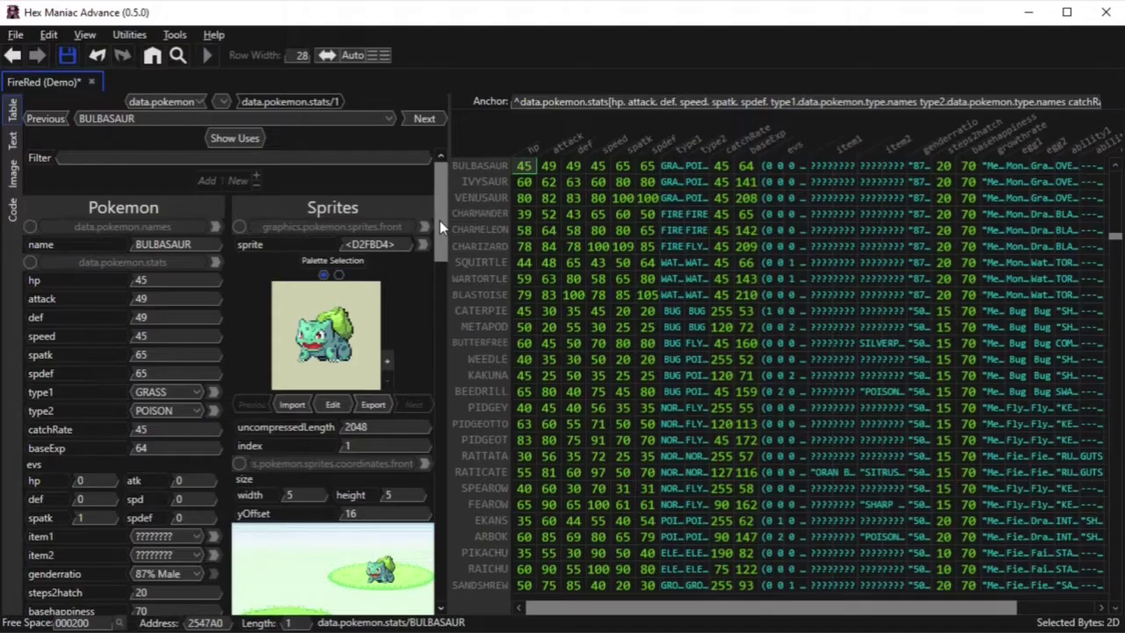
pyautogui.click(613, 102)
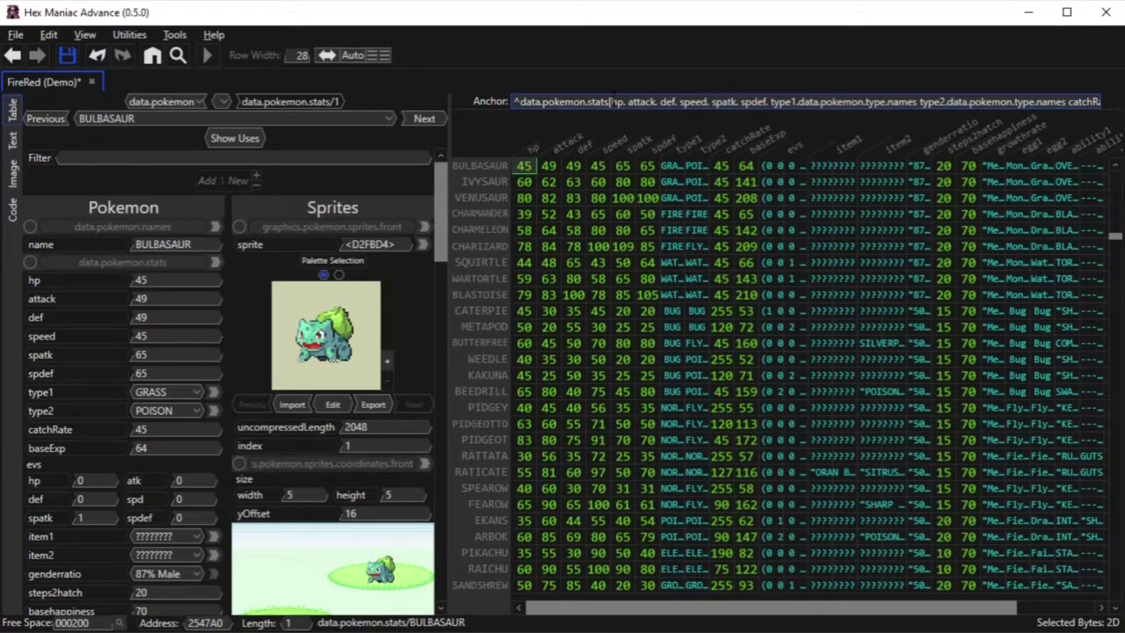
pyautogui.moveTo(613, 102); pyautogui.dragTo(766, 102)
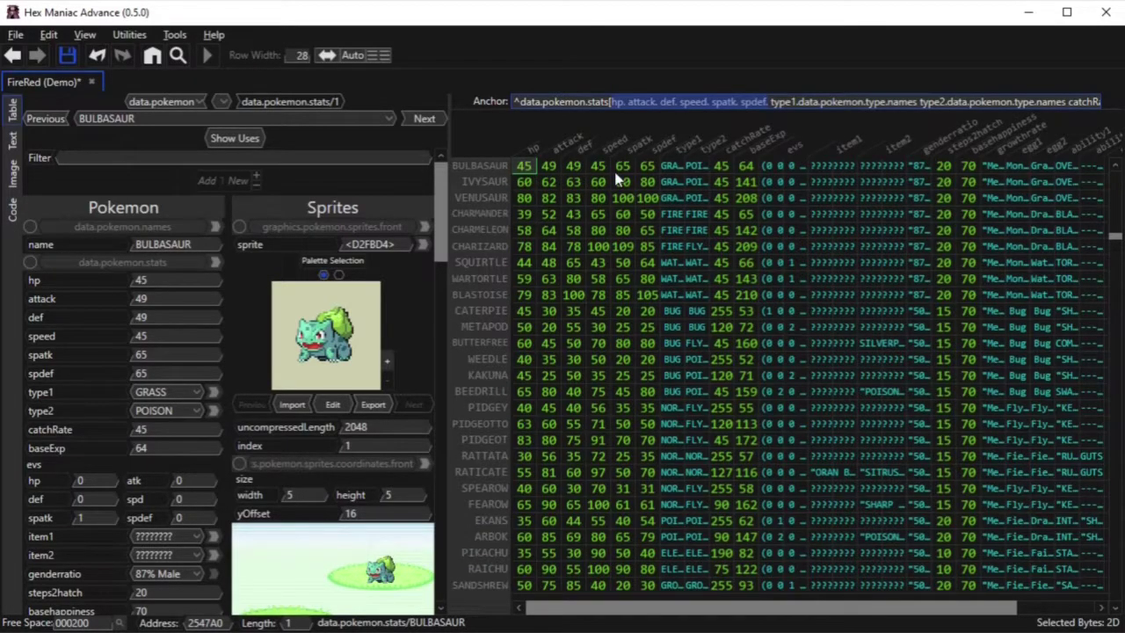
pyautogui.moveTo(771, 102); pyautogui.dragTo(1066, 102)
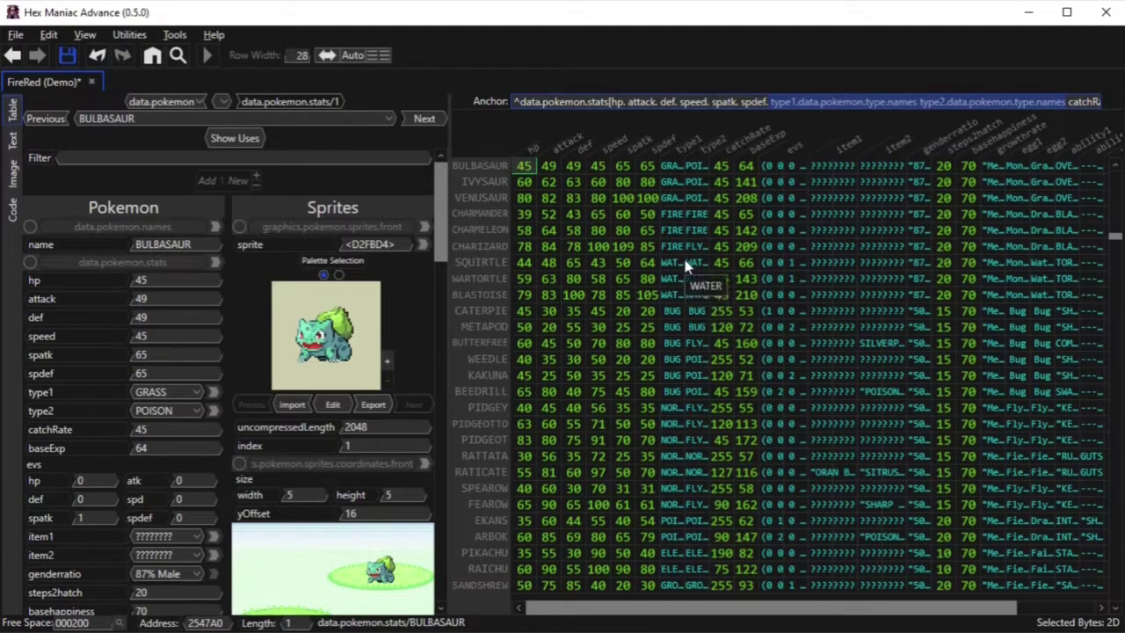
# - Set ARBOK's type2 to 17 (DARK), and EKANS's type2 to DARK in the detail panel
pyautogui.click(694, 537)
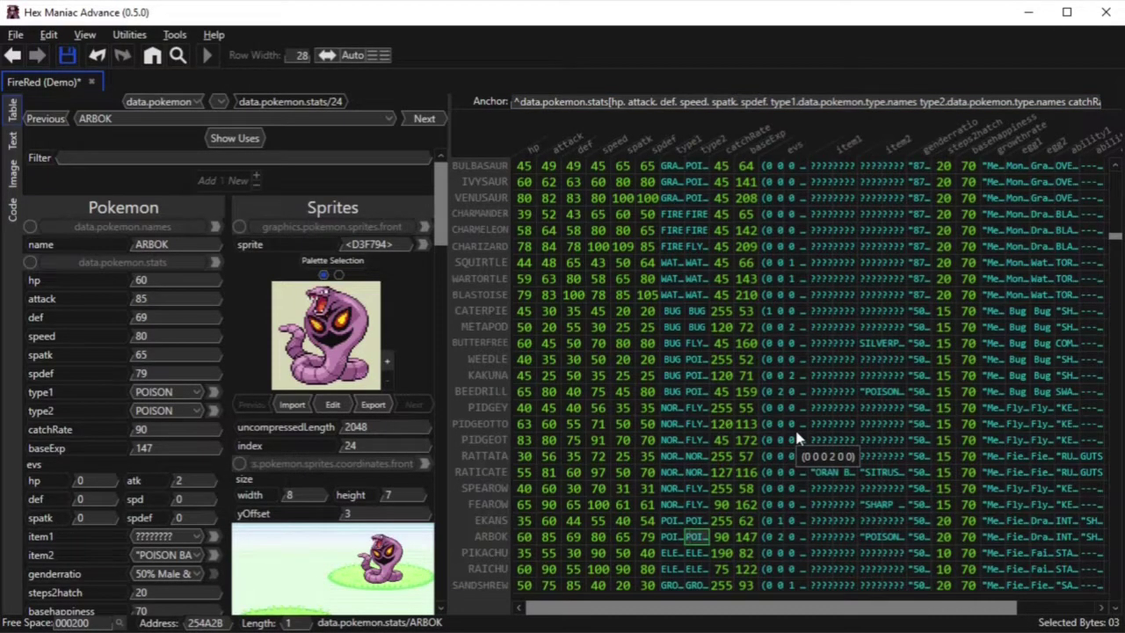
pyautogui.write('17')
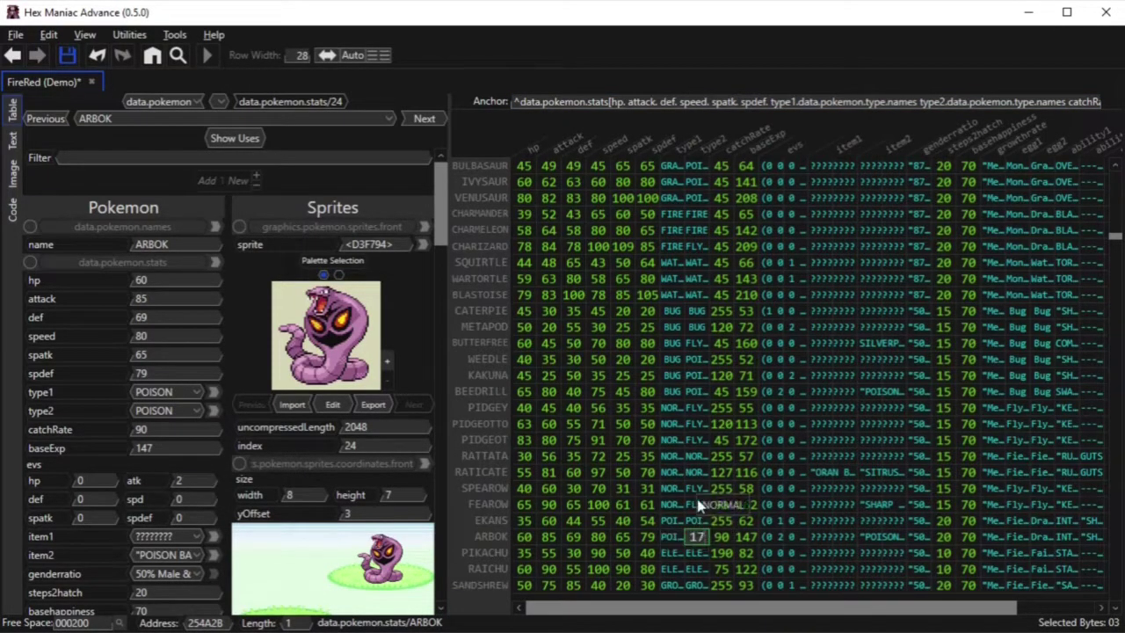
pyautogui.click(698, 520)
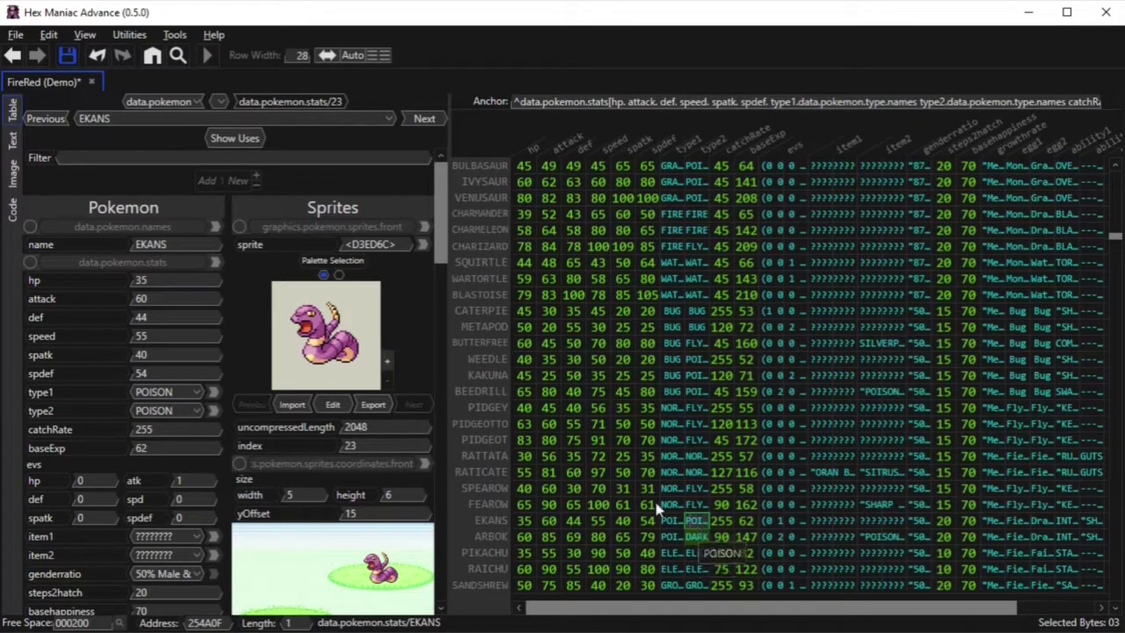
pyautogui.click(163, 410)
pyautogui.write('dark')
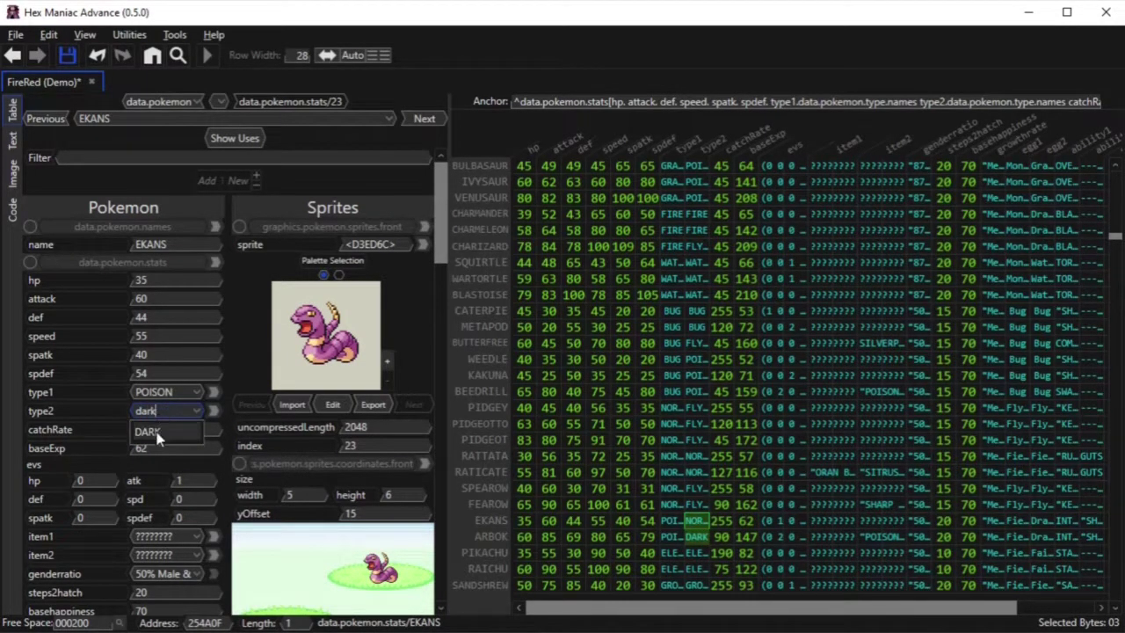
pyautogui.click(154, 432)
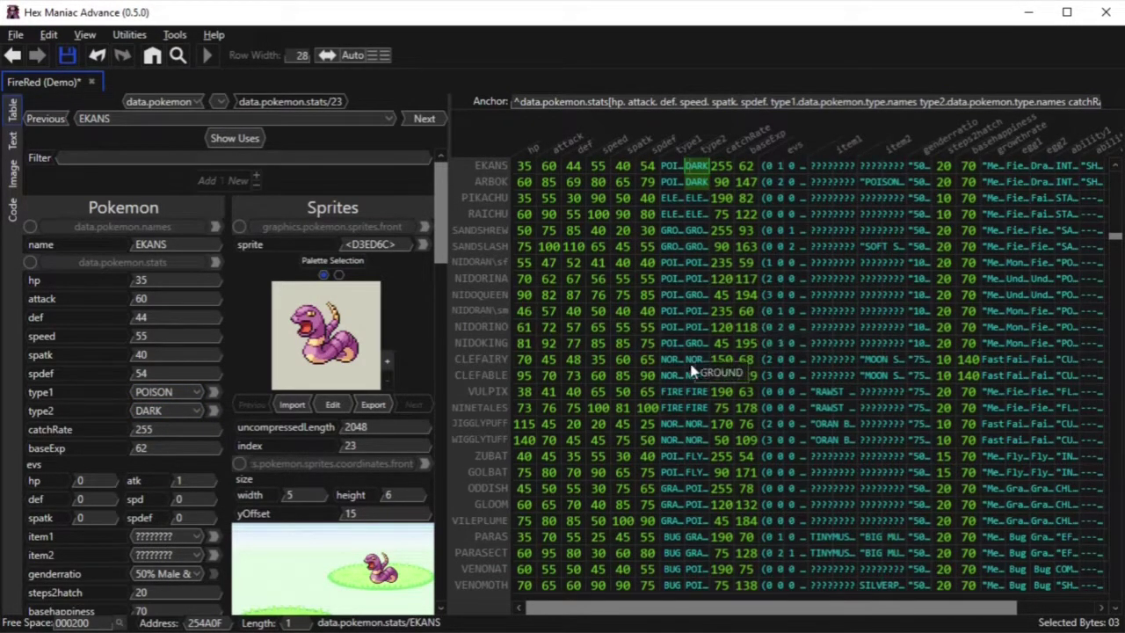
# - Highlight the two type field definitions and the effort-value bit field in the stats format
pyautogui.moveTo(770, 102); pyautogui.dragTo(1109, 104)
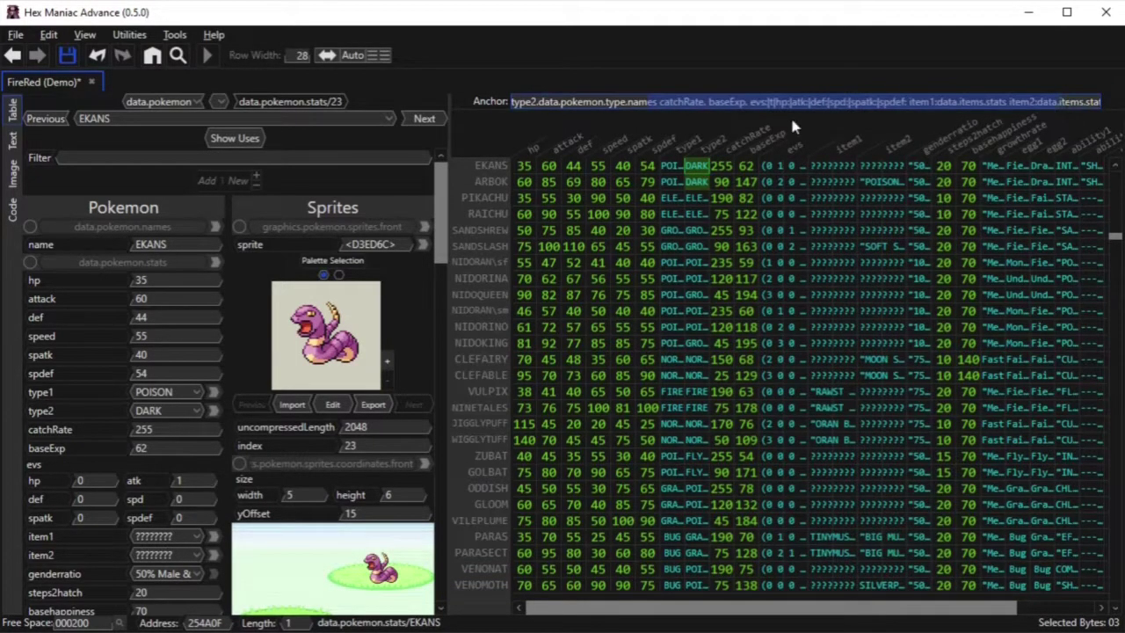
pyautogui.click(747, 102)
pyautogui.moveTo(748, 102); pyautogui.dragTo(907, 102)
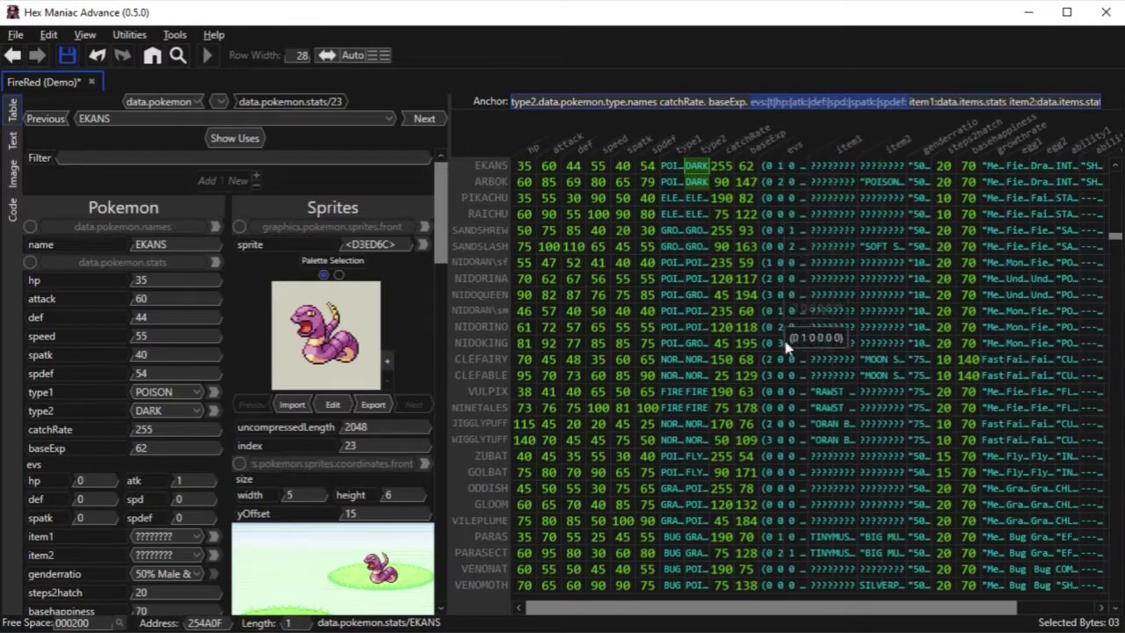
pyautogui.scroll(-5, 435, 333)
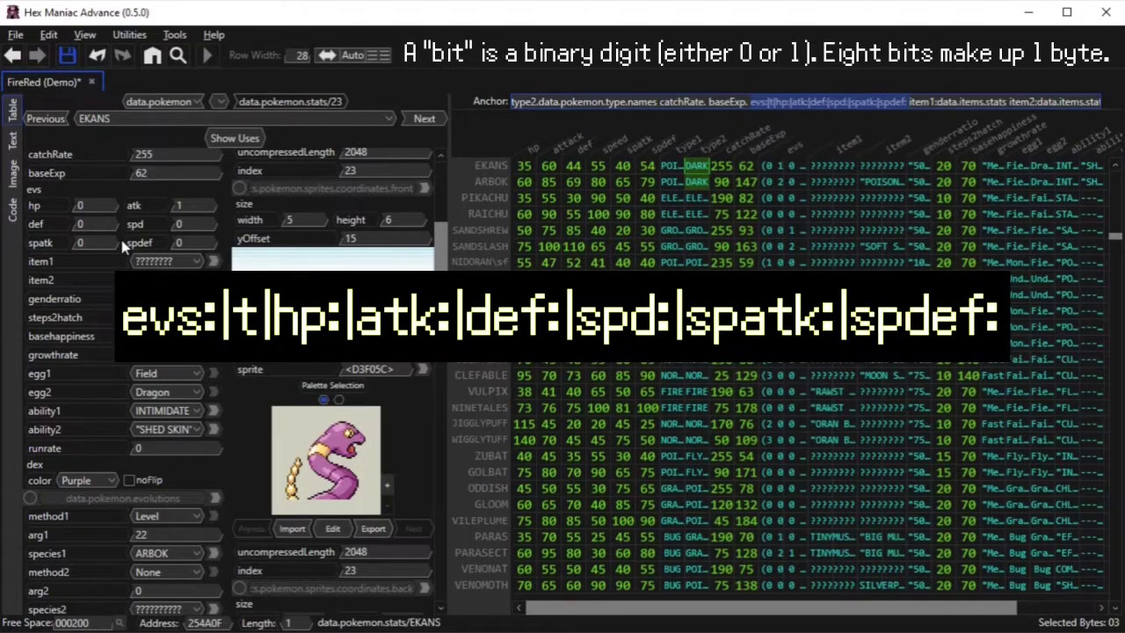
pyautogui.scroll(1, 125, 298)
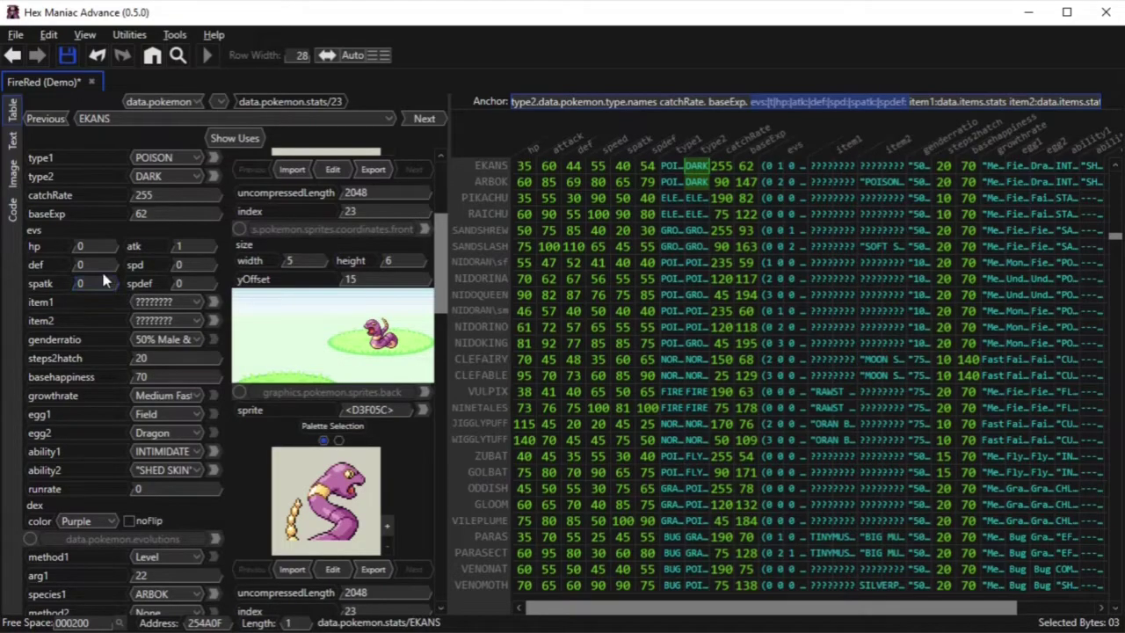
# - Set EKANS's attack, speed and hp effort values to 3 and save the ROM
pyautogui.click(91, 264)
pyautogui.doubleClick(184, 246)
pyautogui.write('3')
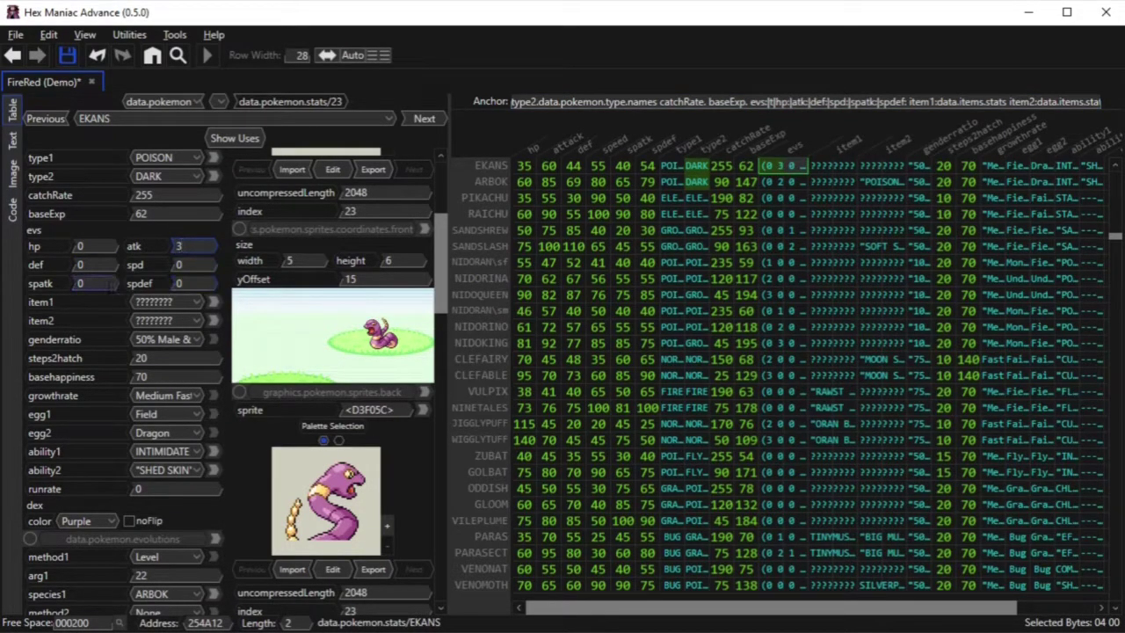
pyautogui.click(188, 266)
pyautogui.write('3')
pyautogui.doubleClick(84, 246)
pyautogui.write('3')
pyautogui.click(68, 55)
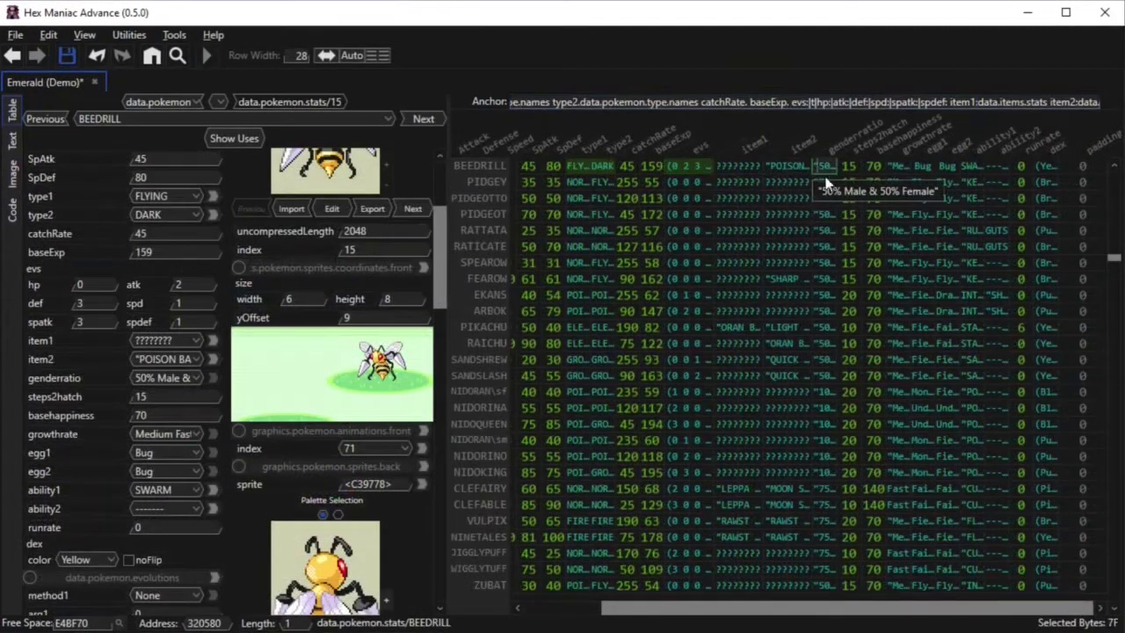
# - Show the genderratio value list, marking the genderratiovalues name and padding entry in the format
pyautogui.moveTo(1087, 102); pyautogui.dragTo(1101, 102)
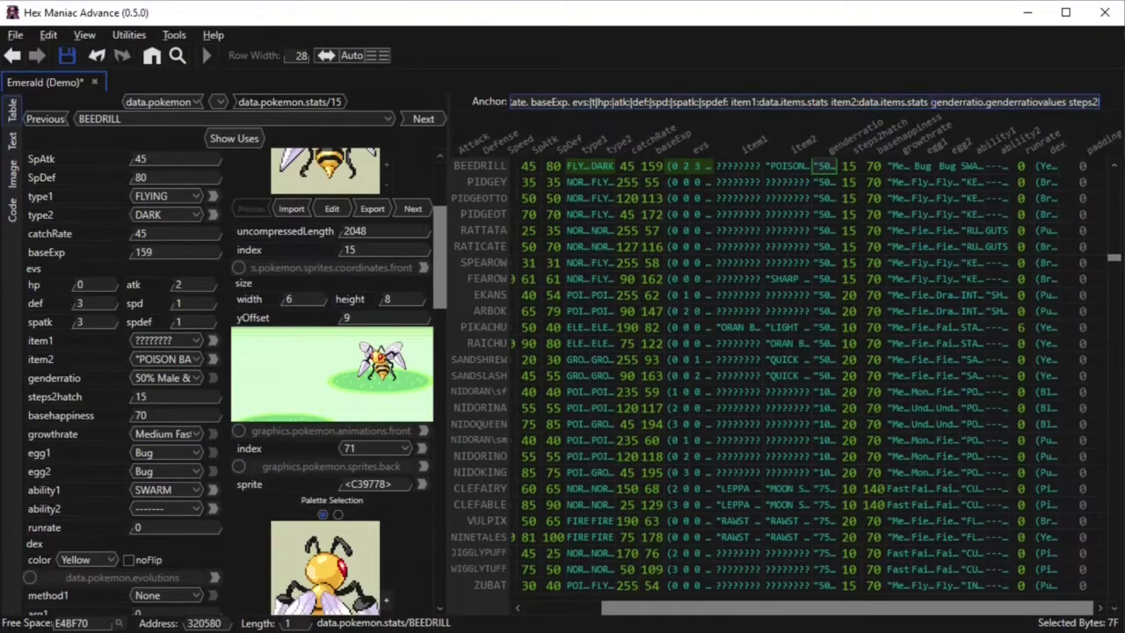
pyautogui.doubleClick(956, 103)
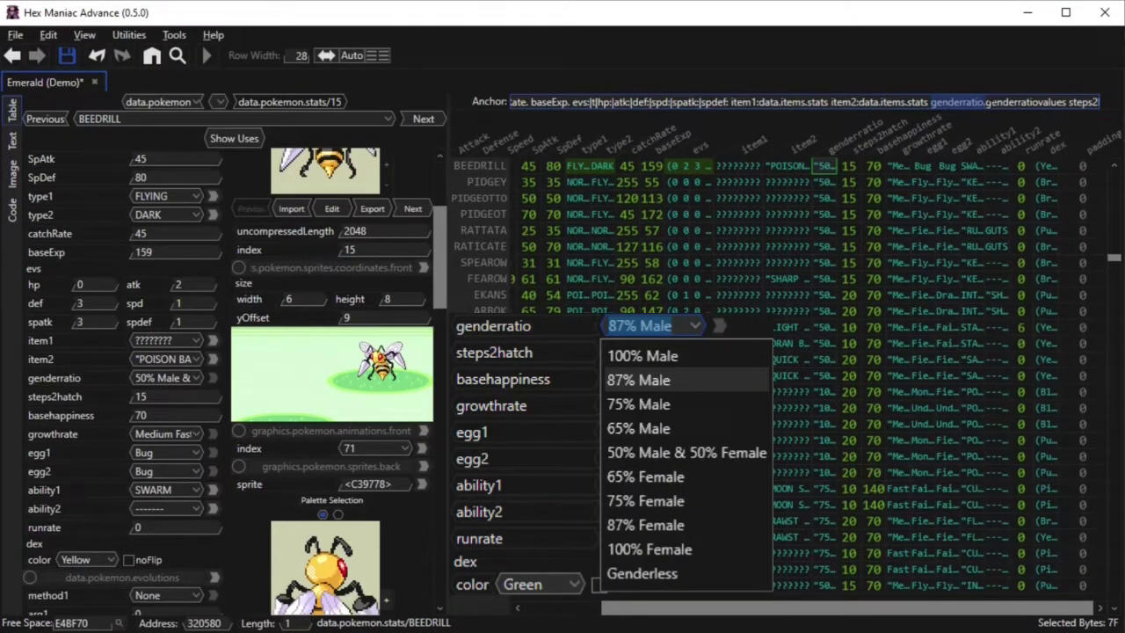
pyautogui.moveTo(985, 102); pyautogui.dragTo(1065, 102)
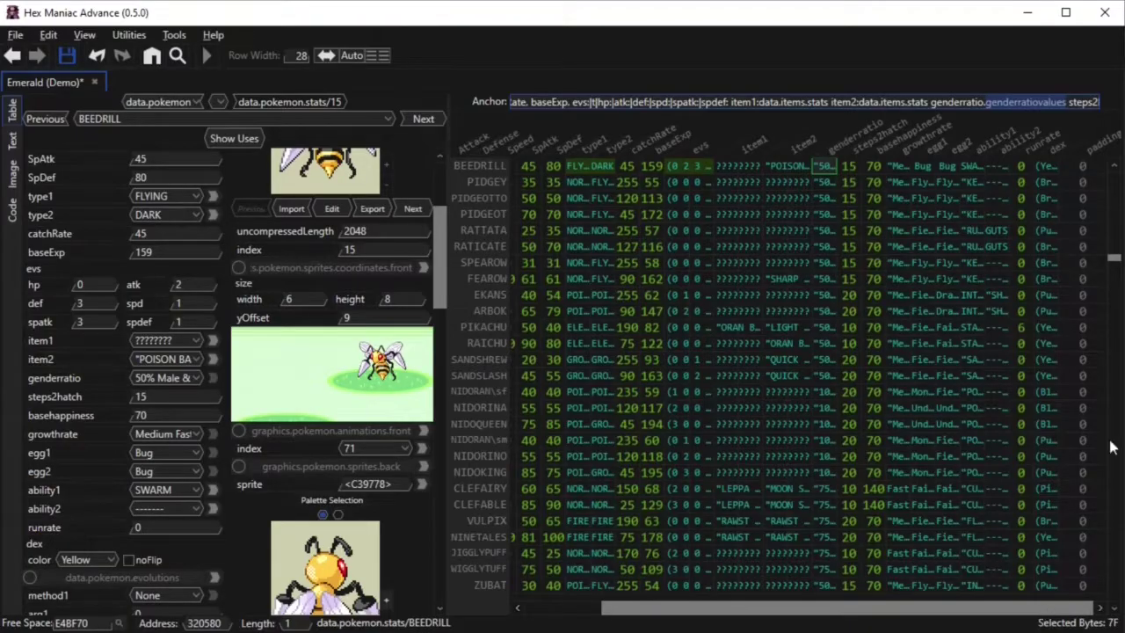
pyautogui.moveTo(1090, 100); pyautogui.dragTo(1065, 103)
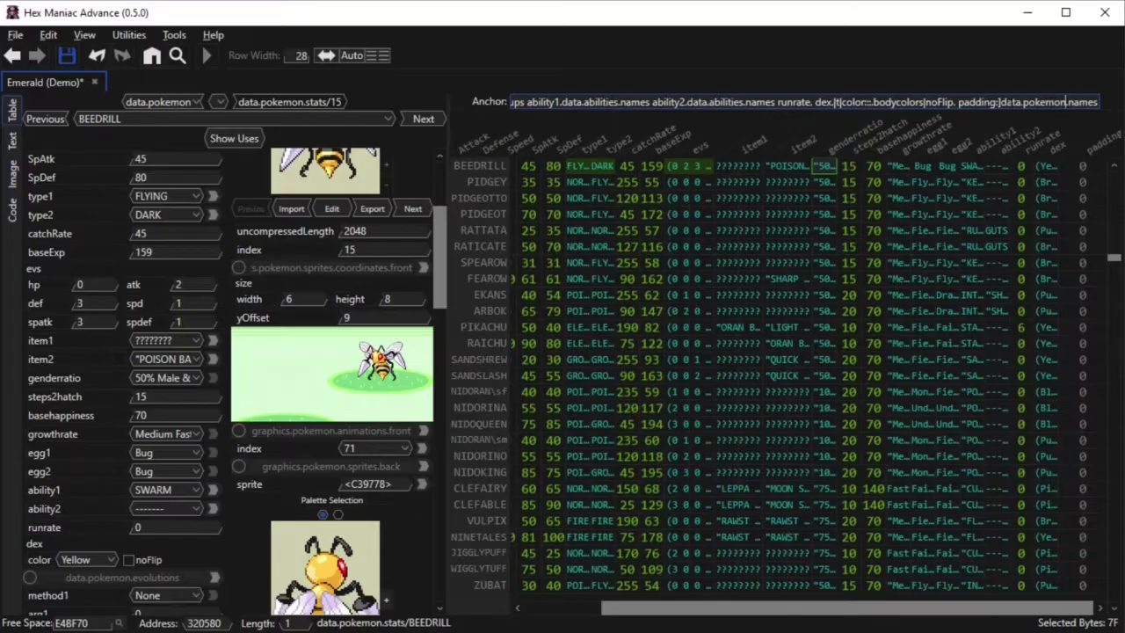
pyautogui.moveTo(958, 103); pyautogui.dragTo(1001, 102)
pyautogui.moveTo(442, 251)
pyautogui.mouseDown()
pyautogui.moveTo(426, 453)
pyautogui.moveTo(428, 225)
pyautogui.moveTo(428, 251)
pyautogui.mouseUp()
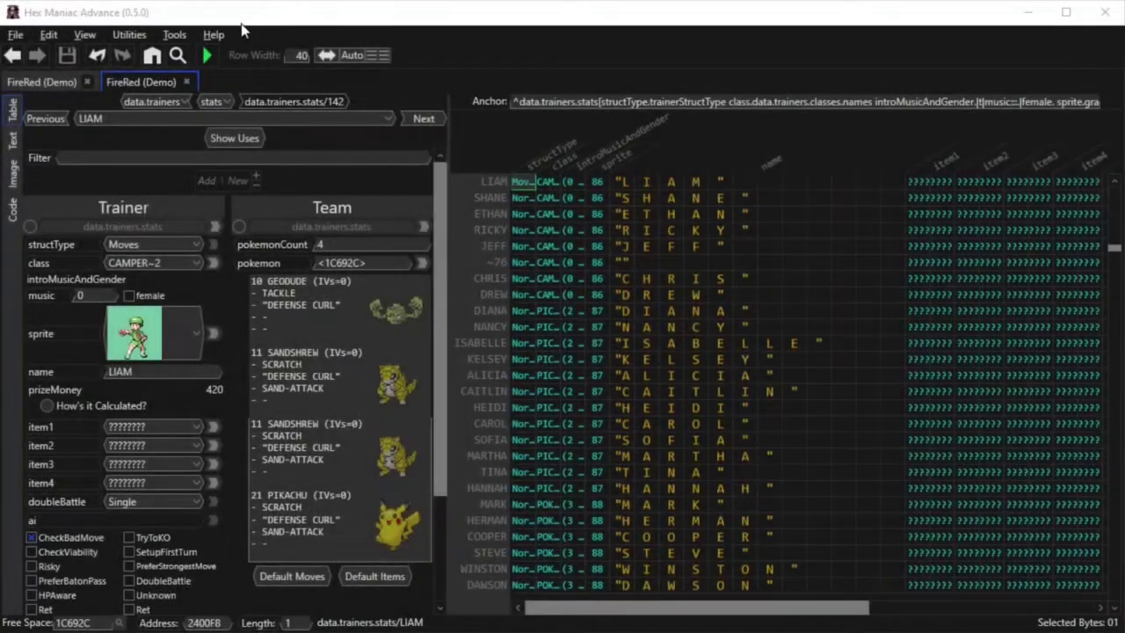
# - Read the rest of the trainer format and open LIAM's team data at 1C692C
pyautogui.click(248, 11)
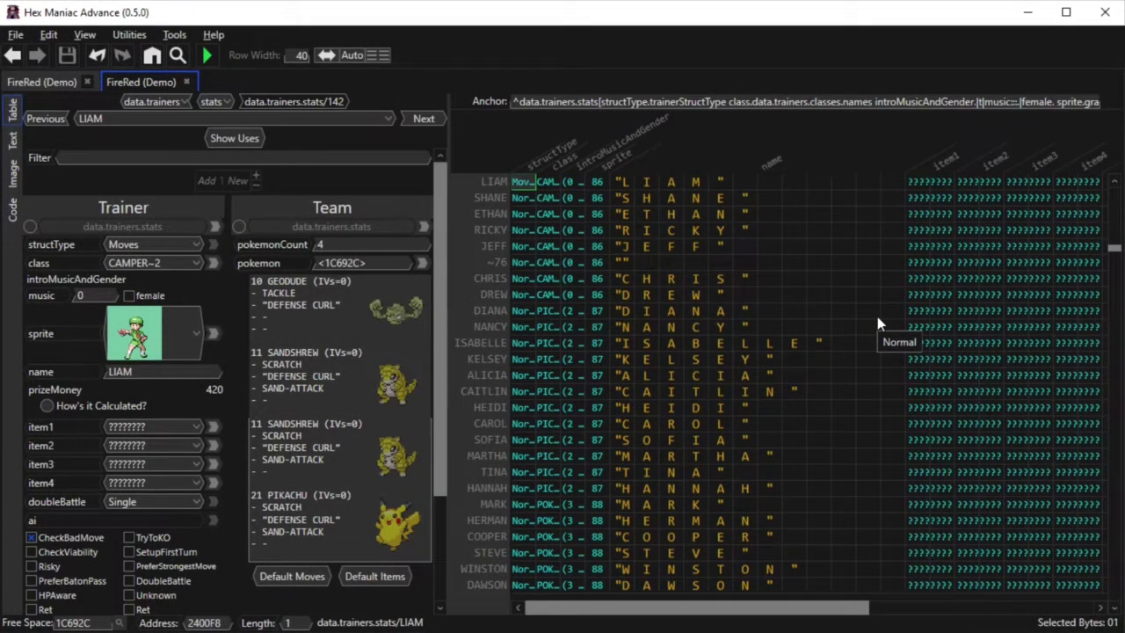
pyautogui.moveTo(879, 102); pyautogui.dragTo(1081, 102)
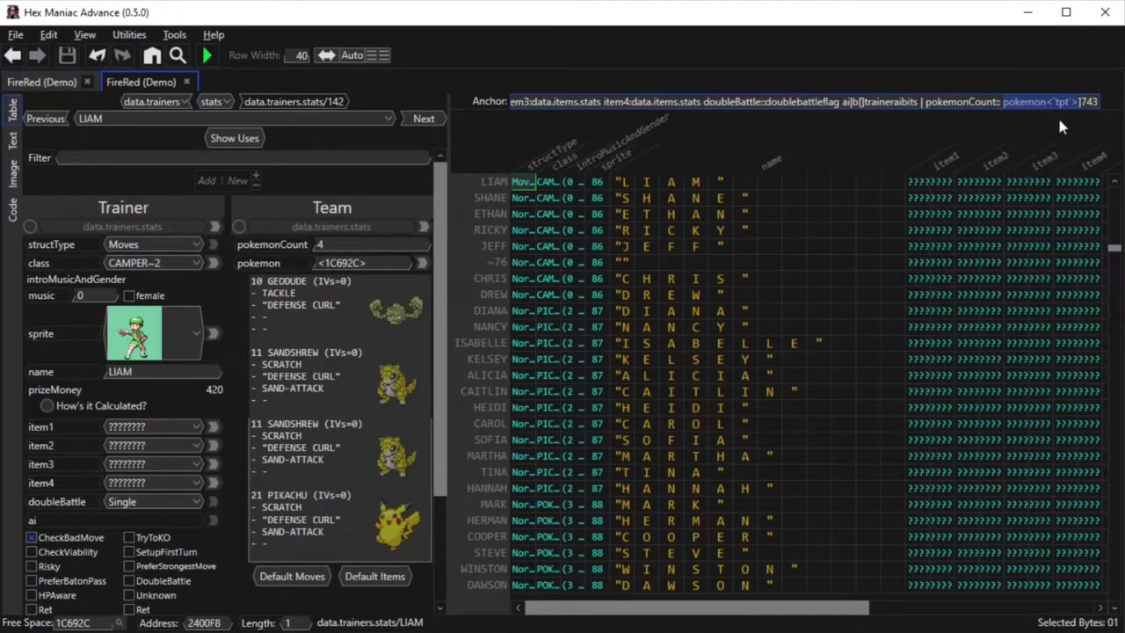
pyautogui.click(422, 262)
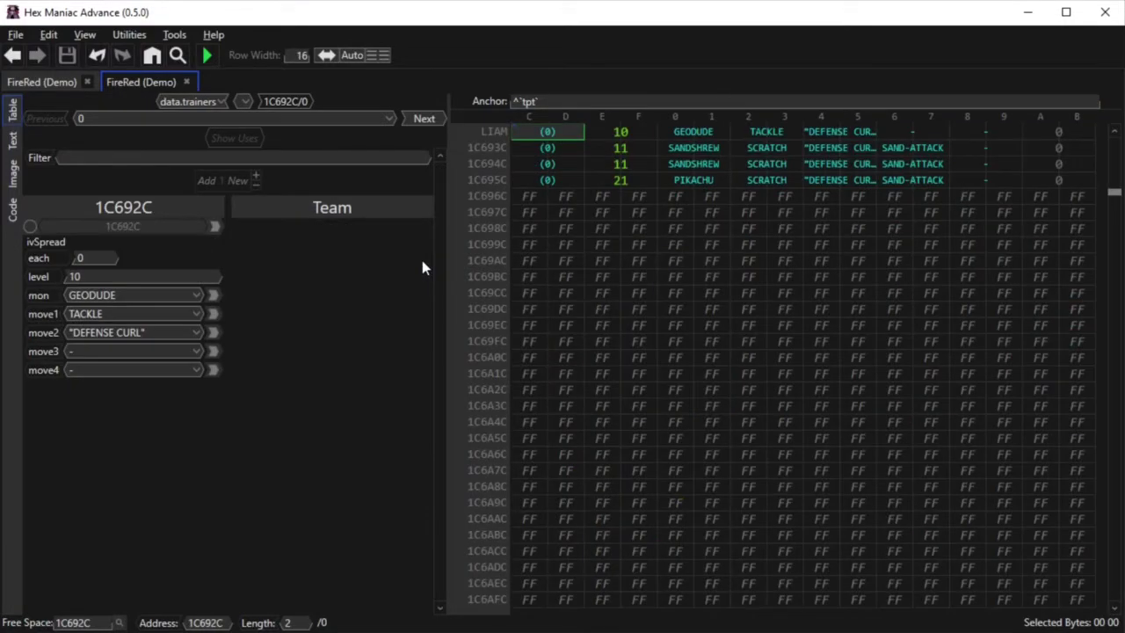
# - Select the tpt format name and inspect the first Pokémon's IV and level values
pyautogui.doubleClick(528, 102)
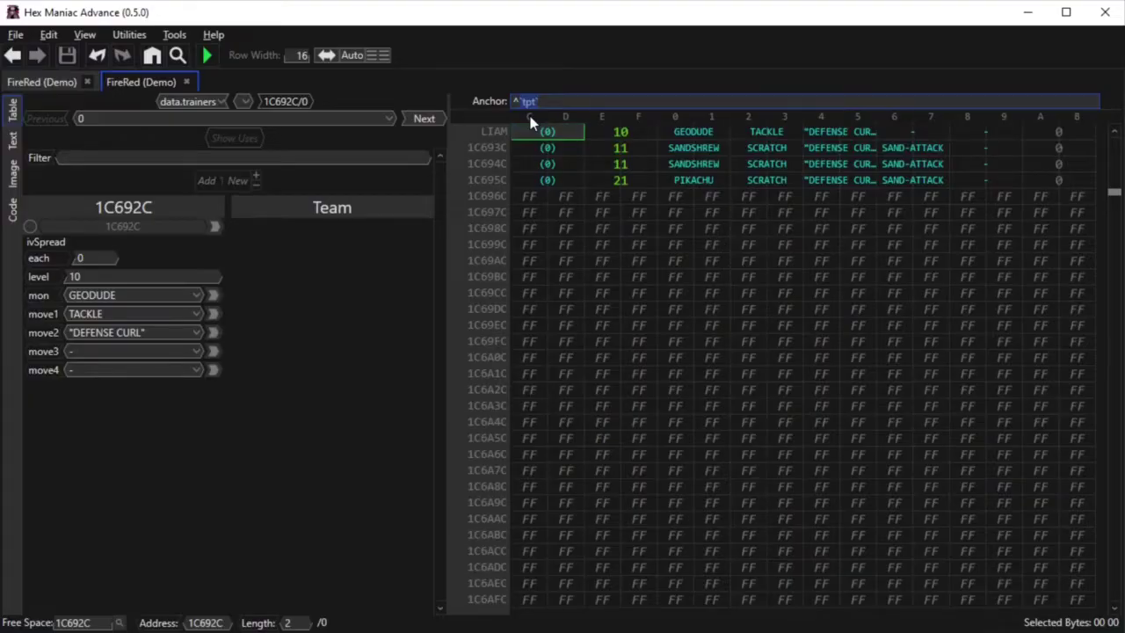
pyautogui.click(97, 257)
pyautogui.click(97, 276)
# - Return to LIAM's record and show the structType choices Normal, Moves, Items and Both
pyautogui.hotkey('alt', 'Left')
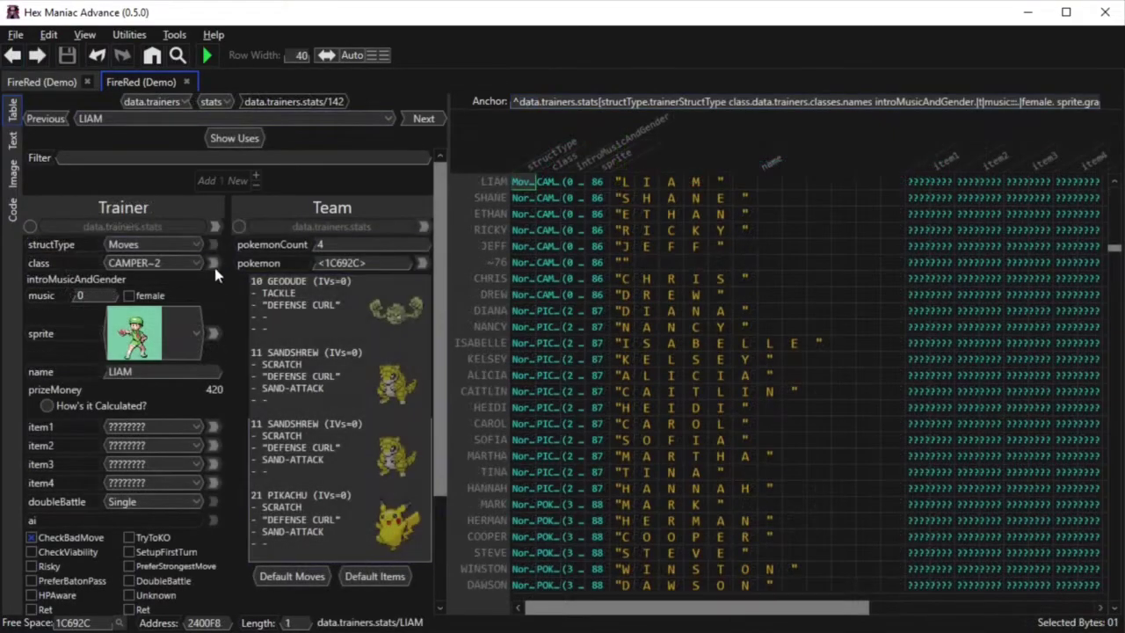
pyautogui.click(199, 242)
pyautogui.click(198, 244)
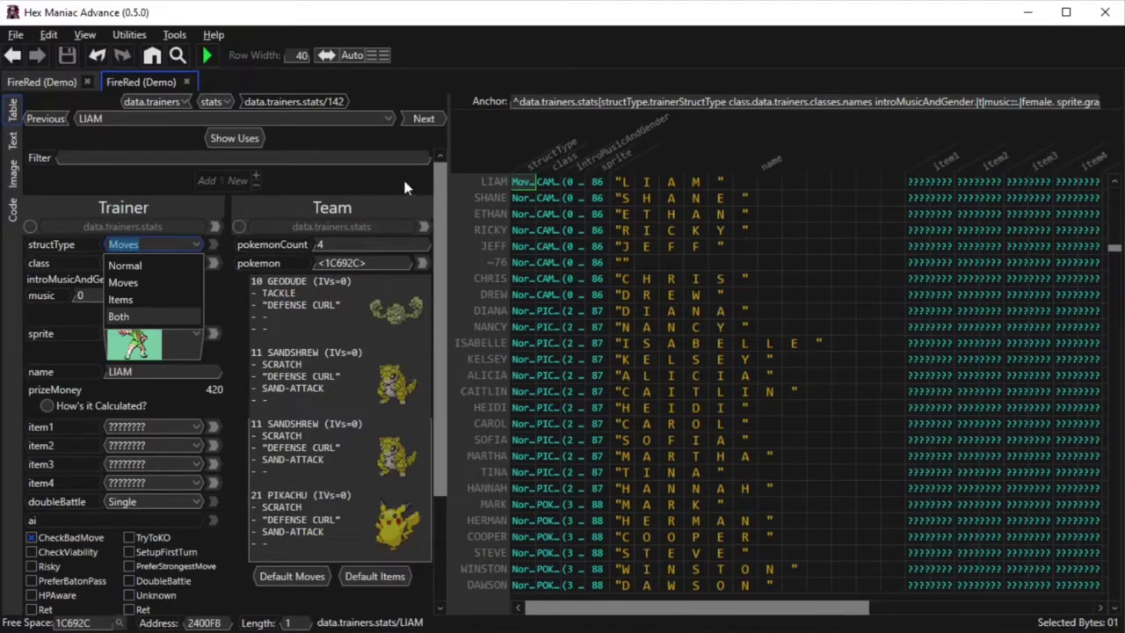
# - Jump to trainer LANCE via Goto, follow his team pointer and select the five Pokémon rows
pyautogui.click(533, 183)
pyautogui.hotkey('ctrl', 'g')
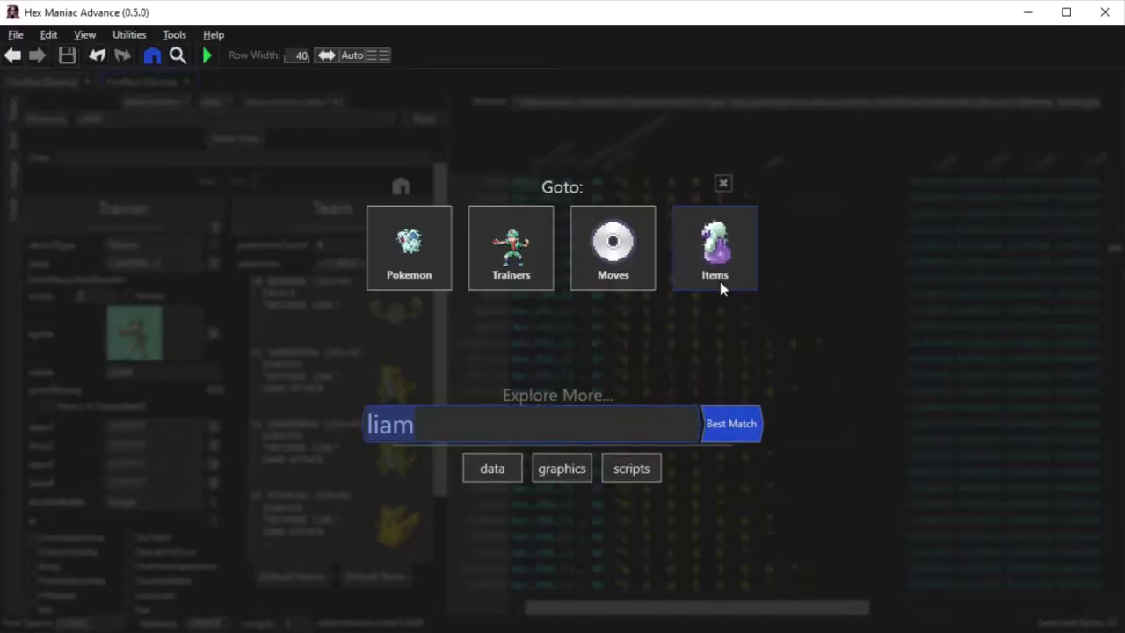
pyautogui.write('lance')
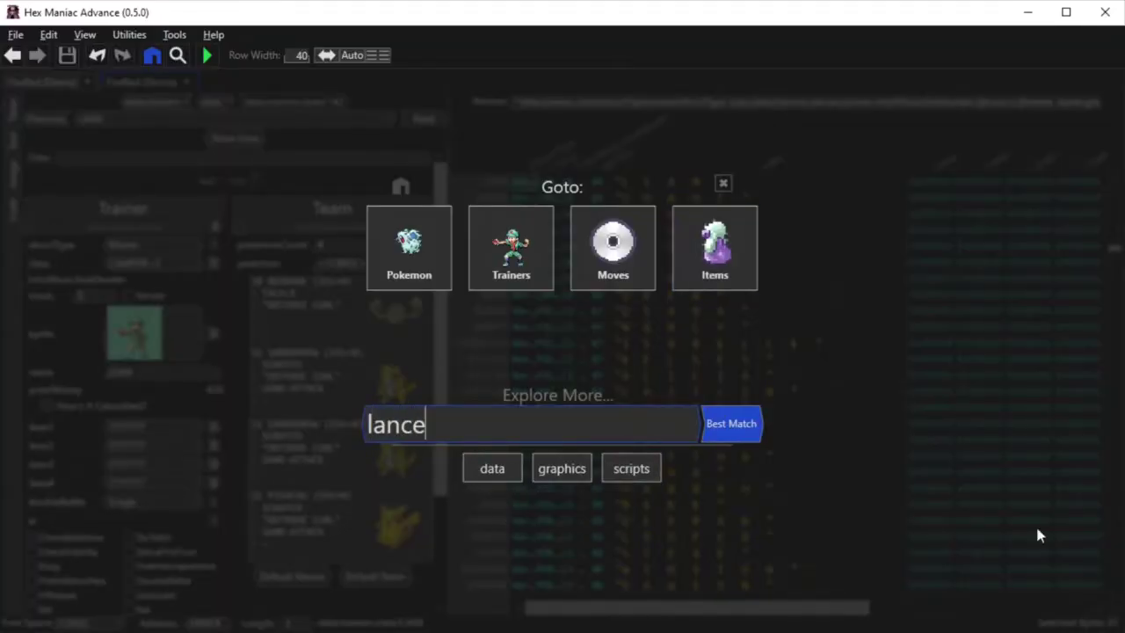
pyautogui.click(492, 469)
pyautogui.click(515, 504)
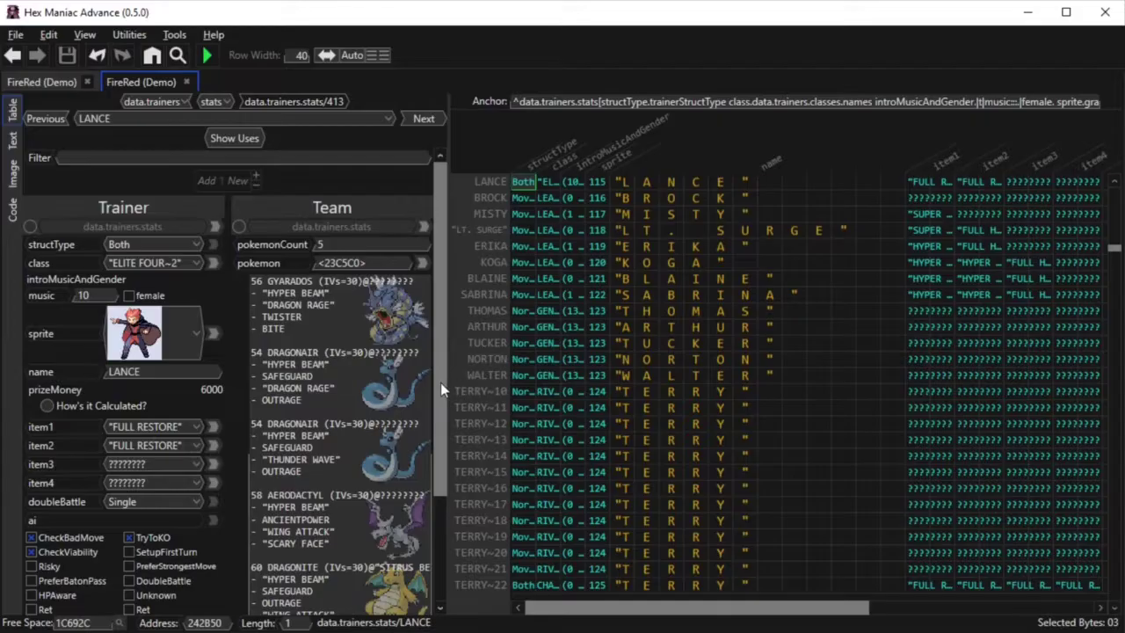
pyautogui.click(425, 223)
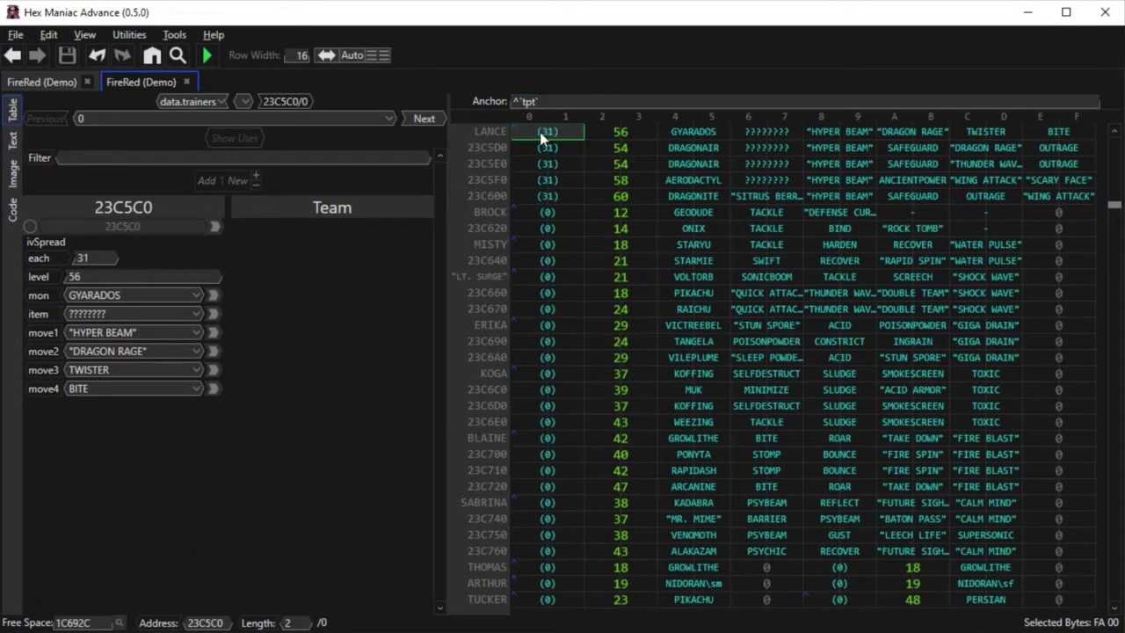
pyautogui.moveTo(527, 131); pyautogui.dragTo(1090, 196)
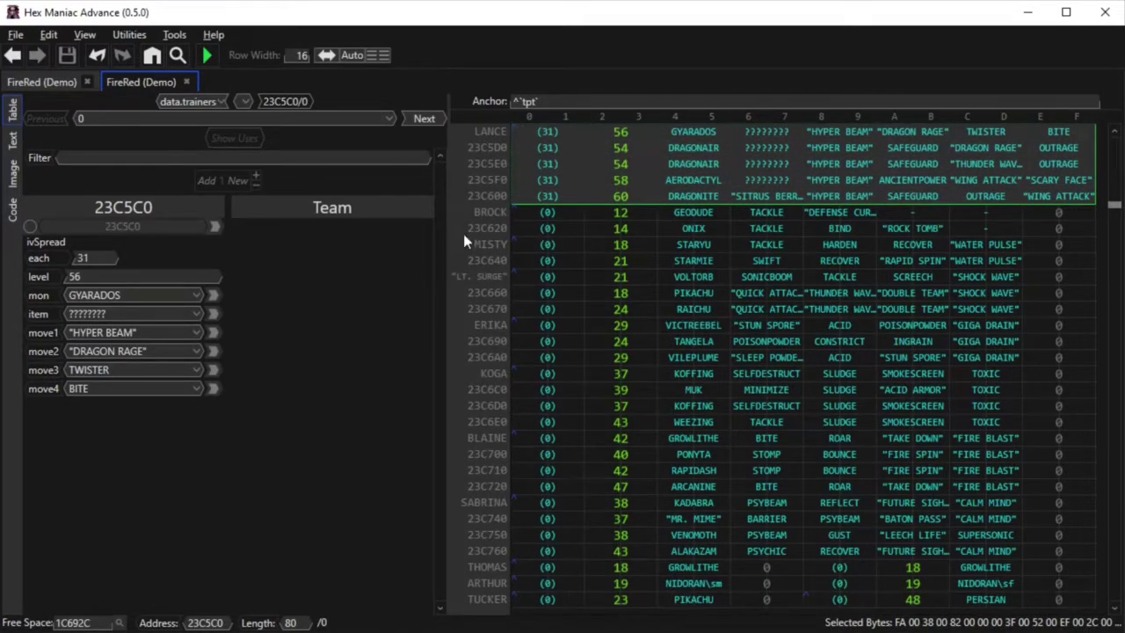
# - Jump to scripts.text.multichoice and follow the <3E03C0> pointer, selecting its four choice entries
pyautogui.click(548, 103)
pyautogui.hotkey('ctrl', 'g')
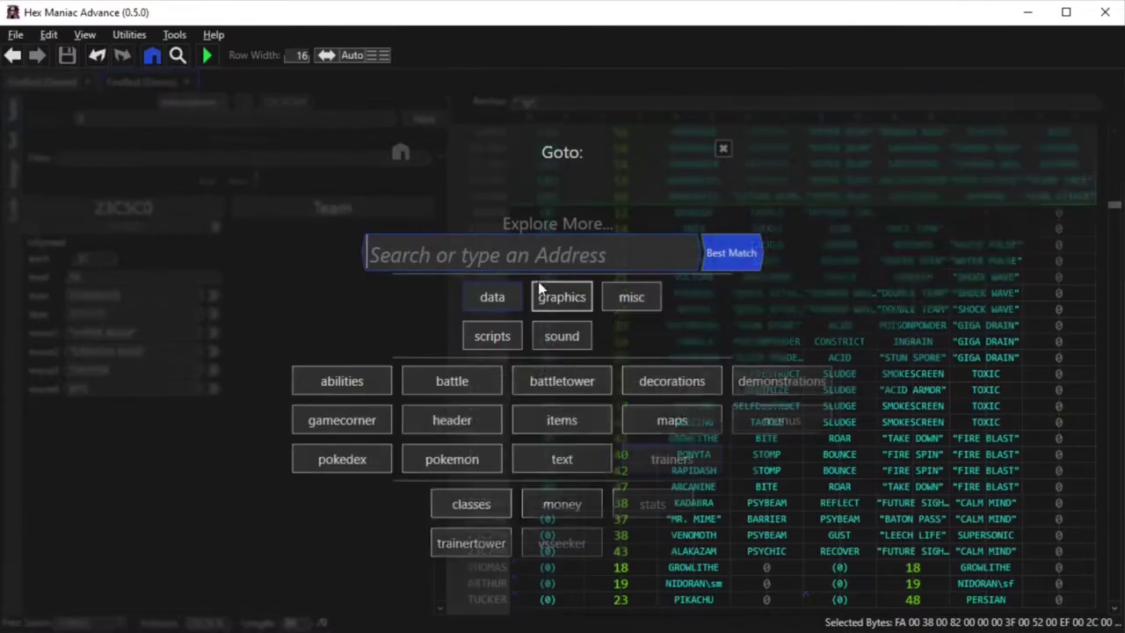
pyautogui.click(500, 352)
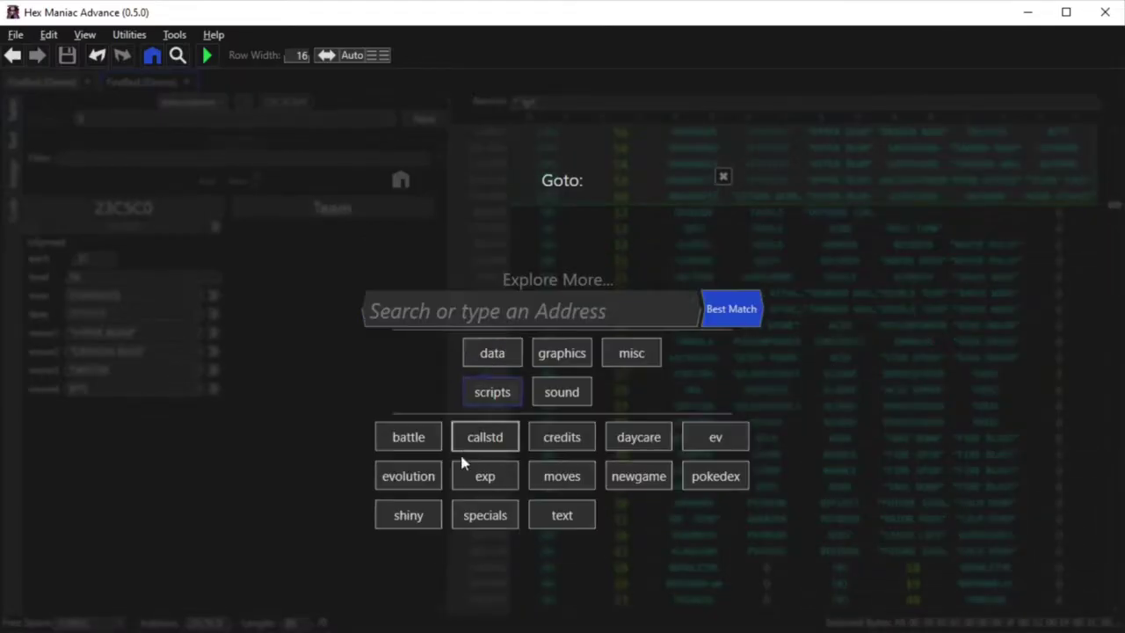
pyautogui.click(563, 517)
pyautogui.click(562, 530)
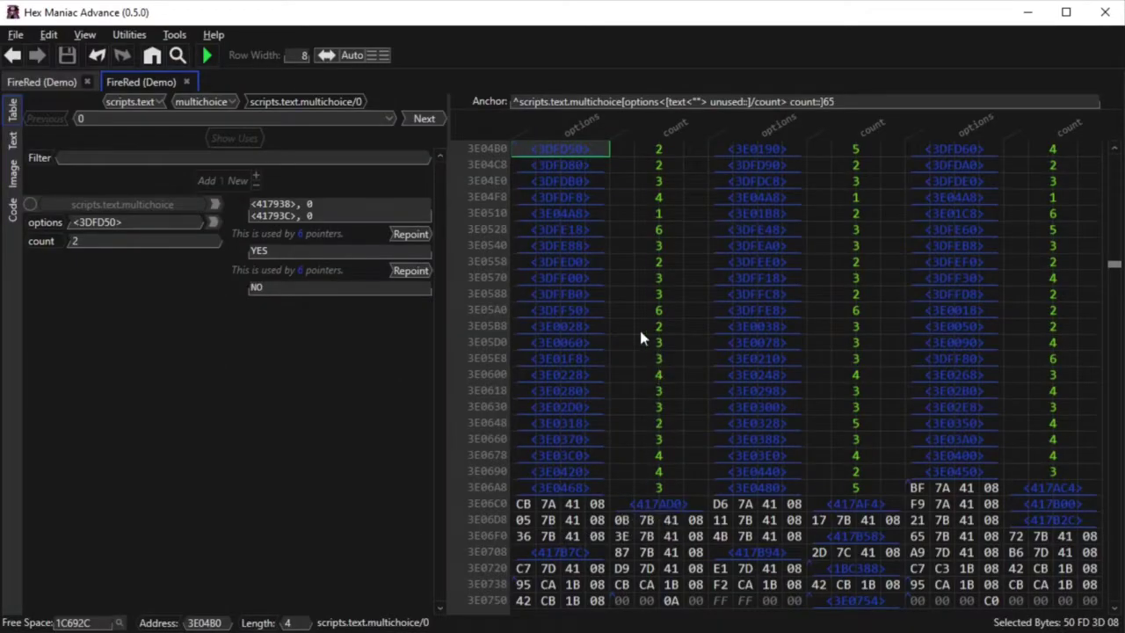
pyautogui.doubleClick(549, 454)
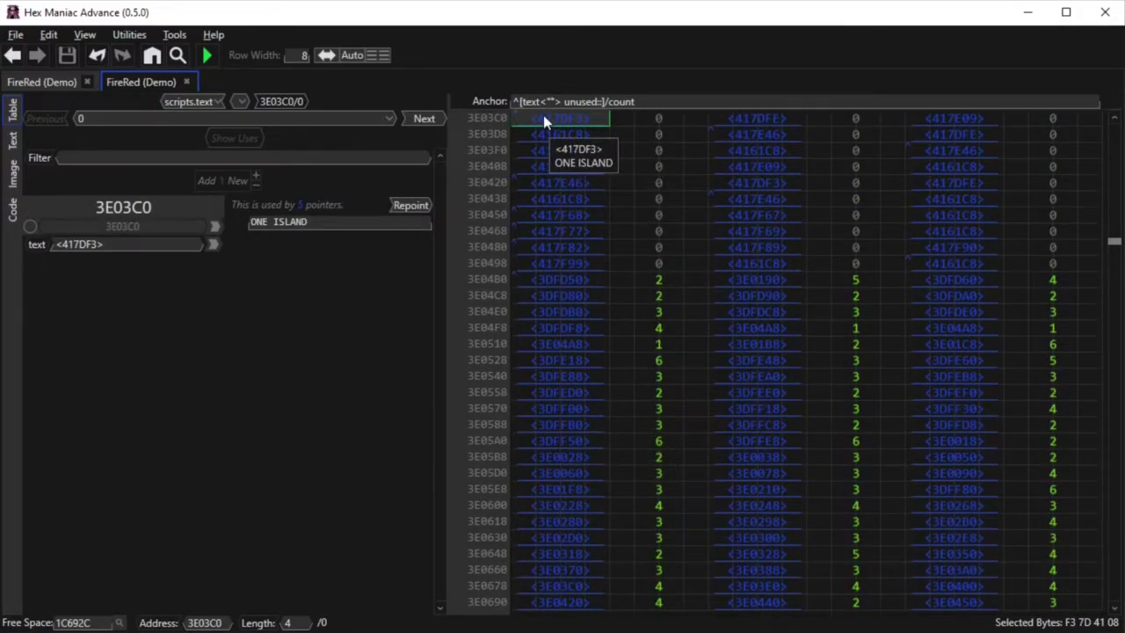
pyautogui.moveTo(543, 115); pyautogui.dragTo(659, 146)
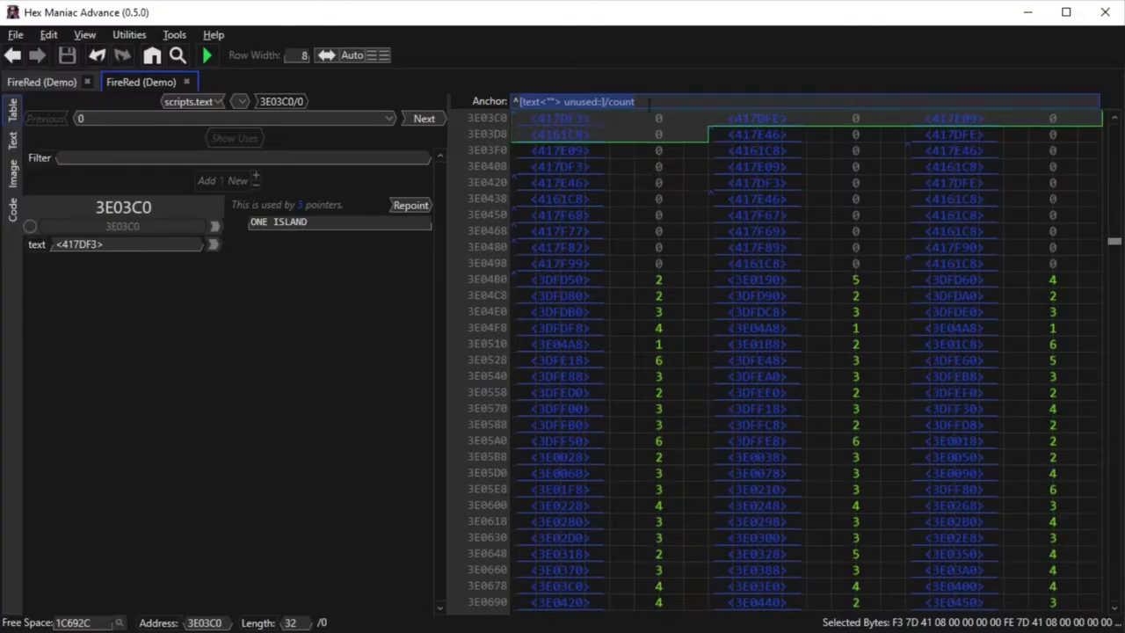
# - Check entry 57's count of 4 and its nested options format pointing to 3E03C0
pyautogui.click(12, 54)
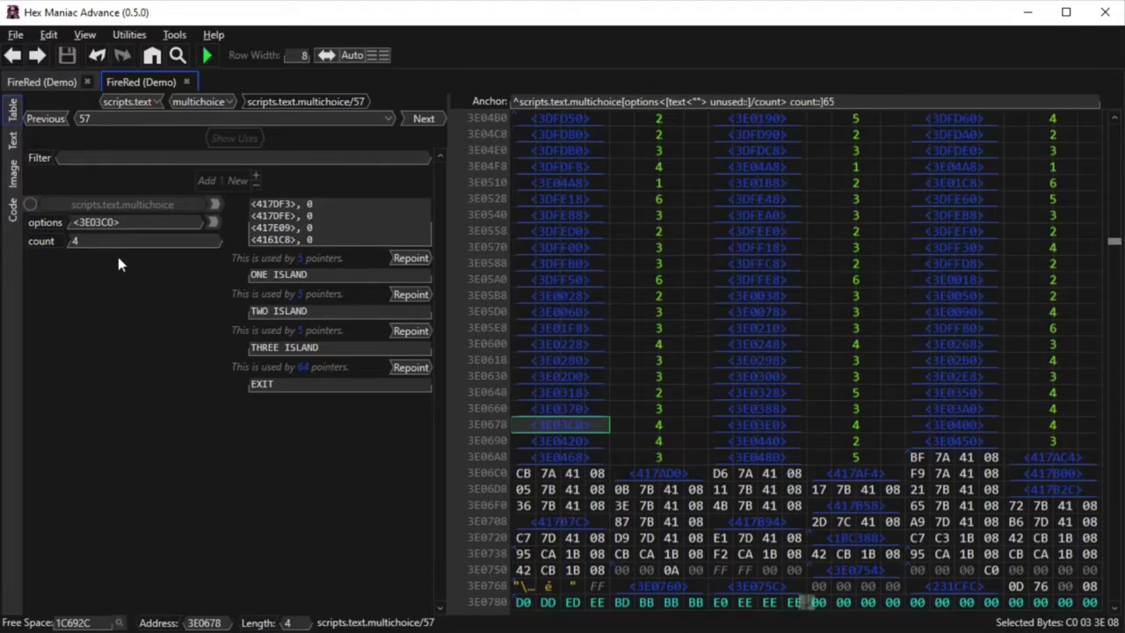
pyautogui.click(74, 241)
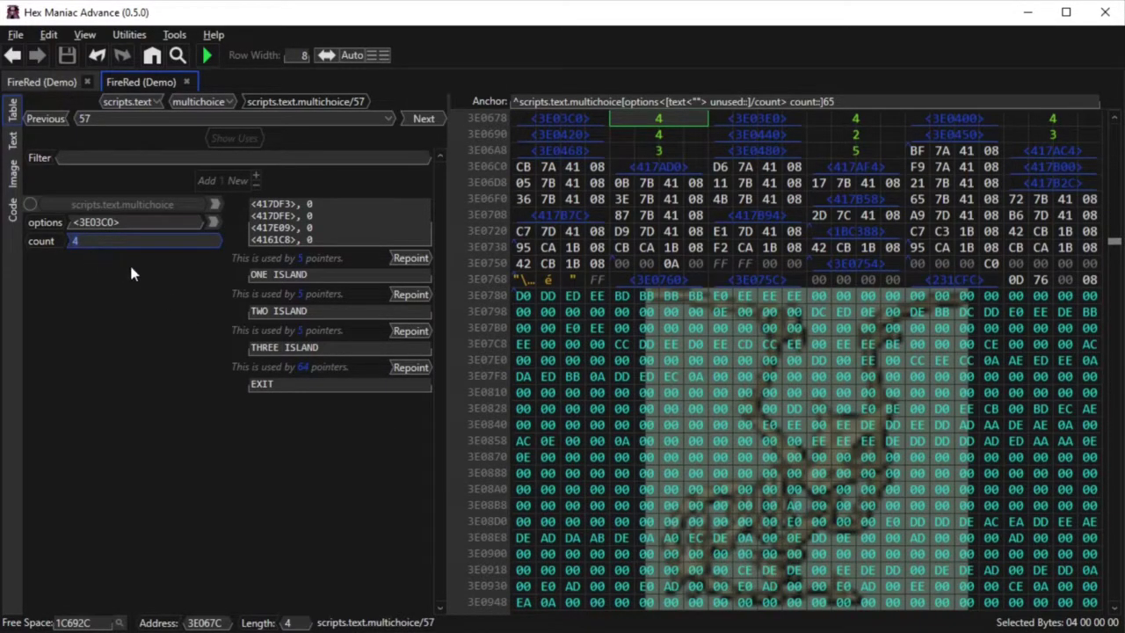
pyautogui.click(665, 102)
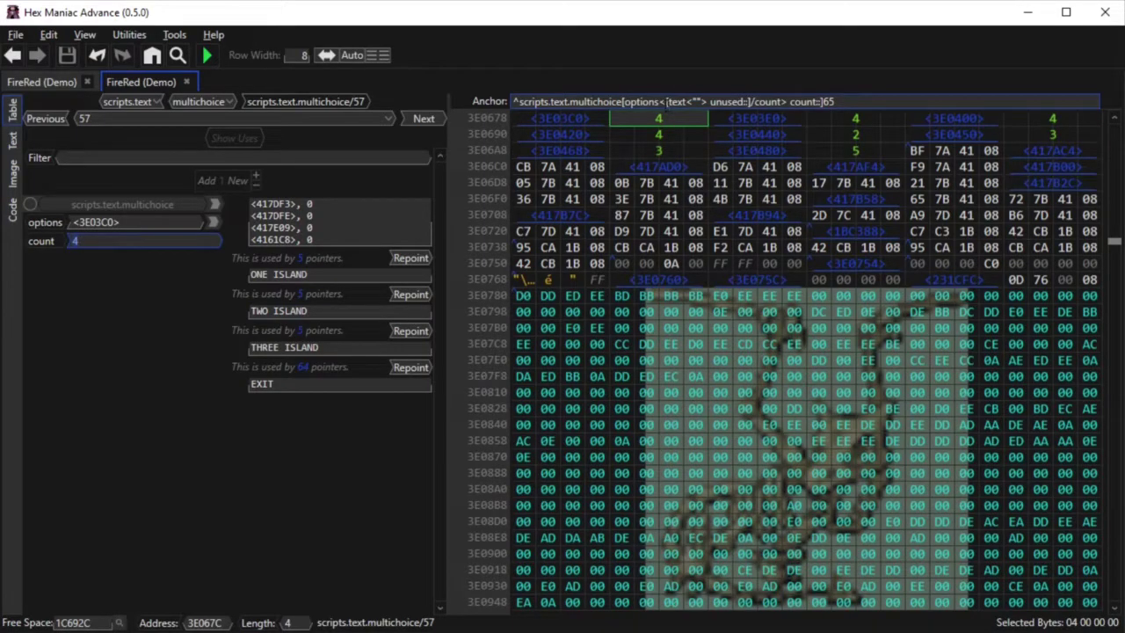
pyautogui.moveTo(623, 101); pyautogui.dragTo(757, 101)
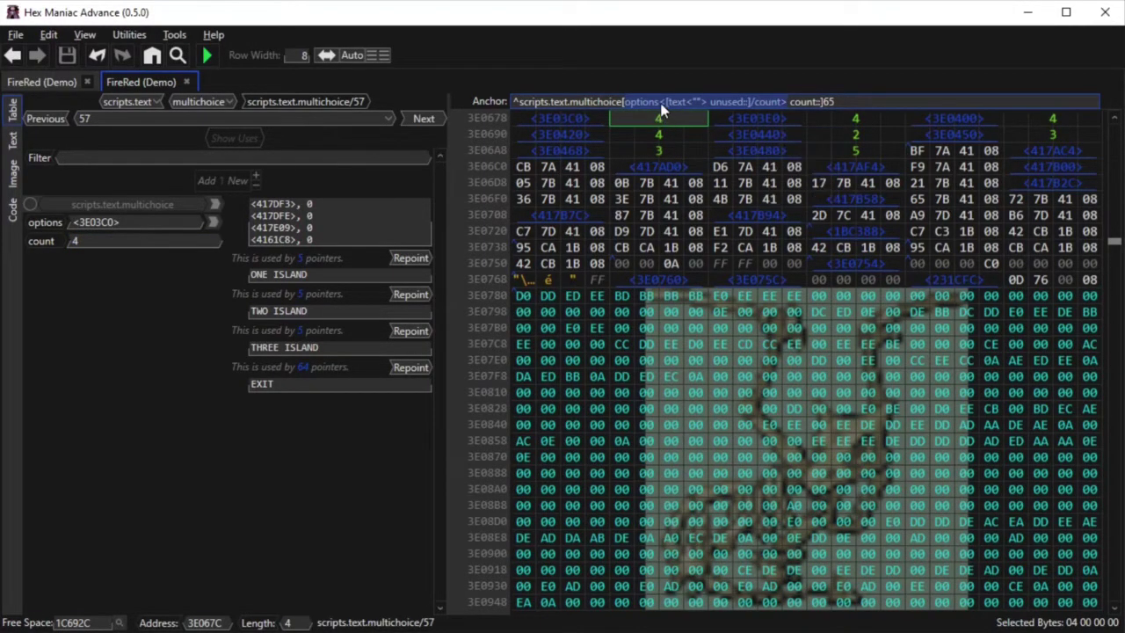
pyautogui.moveTo(666, 102); pyautogui.dragTo(758, 102)
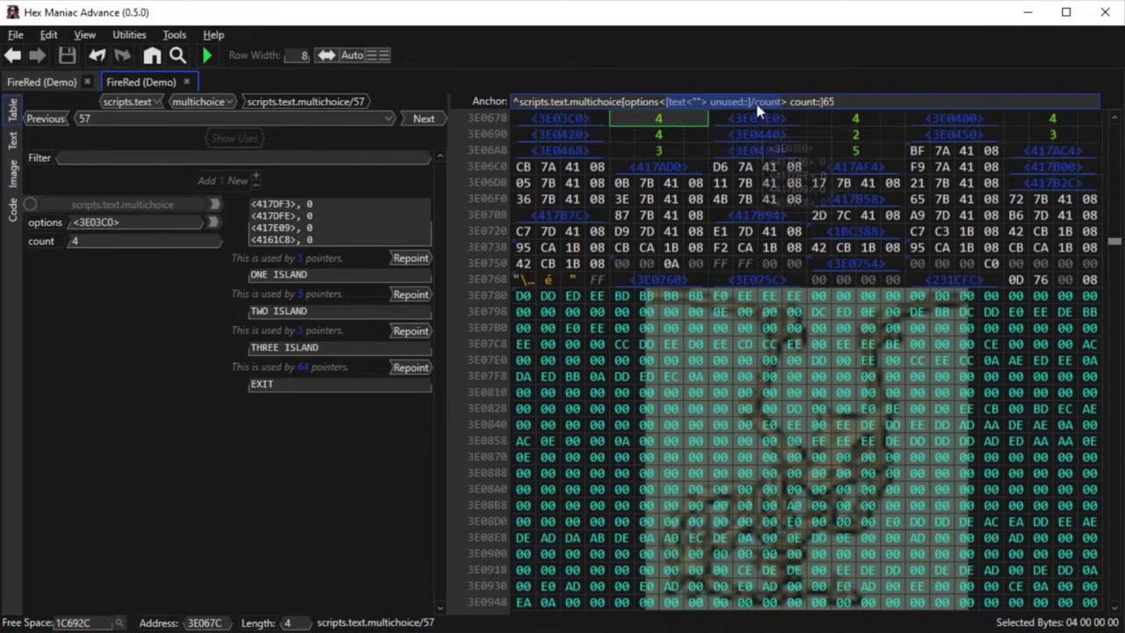
pyautogui.keyDown('ctrl'); pyautogui.click(580, 118); pyautogui.keyUp('ctrl')
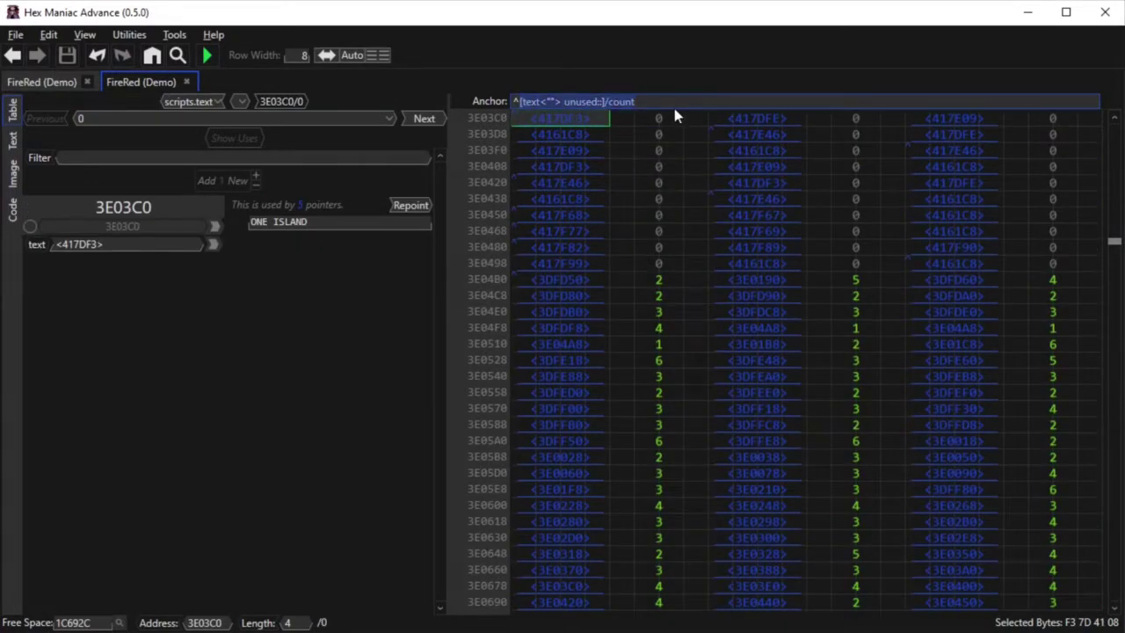
pyautogui.click(12, 55)
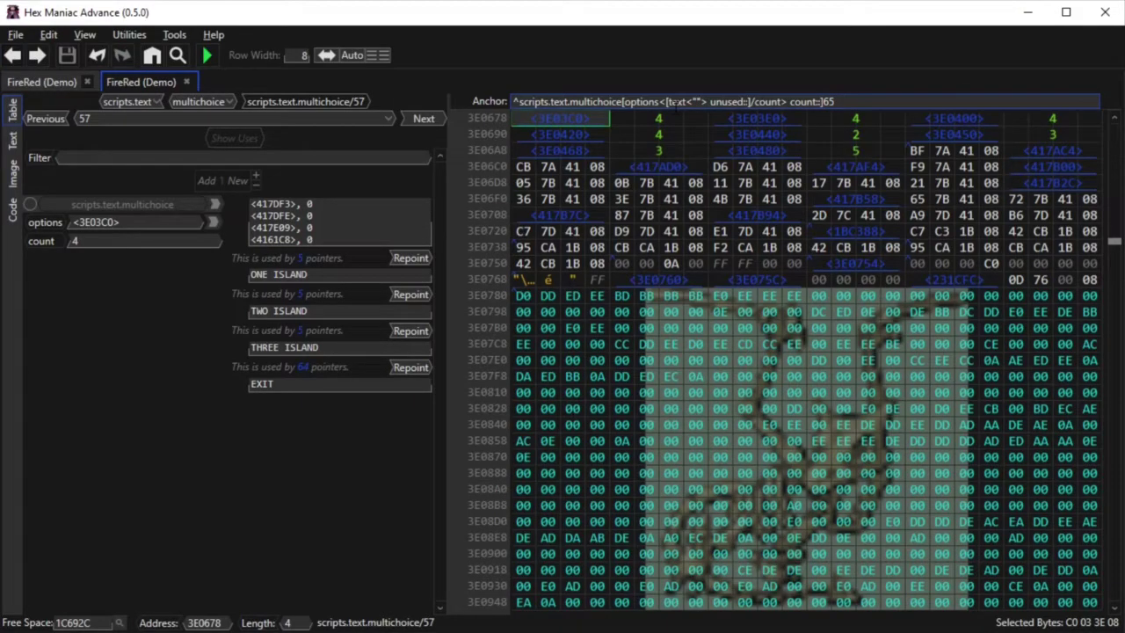
# - Change multichoice entry 57's count from 4 to 3, dropping EXIT
pyautogui.click(661, 120)
pyautogui.write('3')
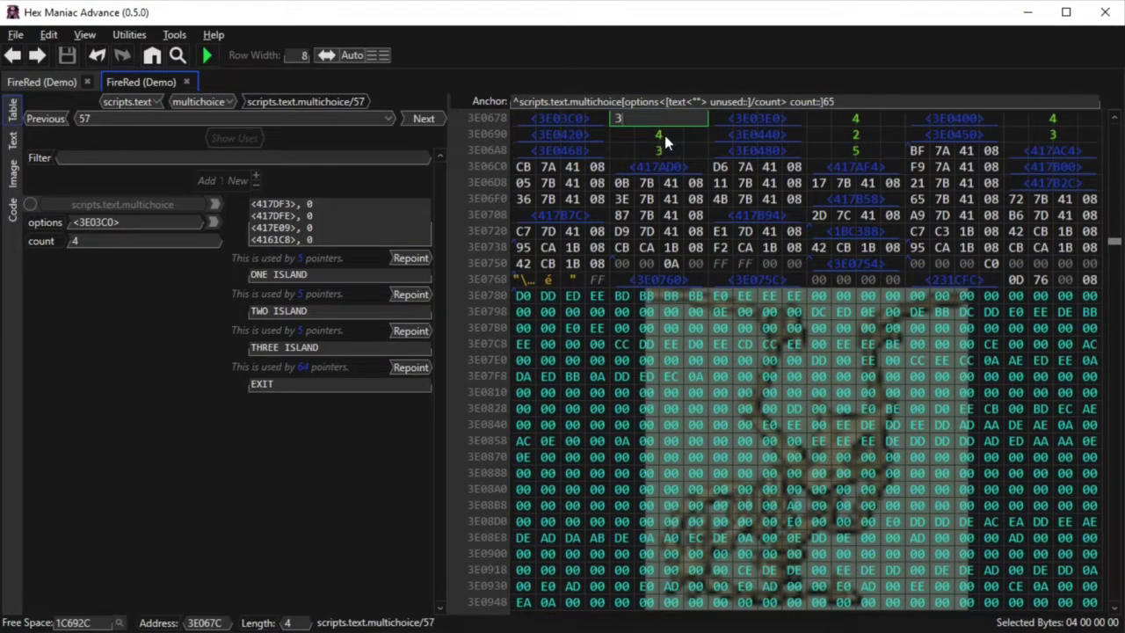
pyautogui.press('Return')
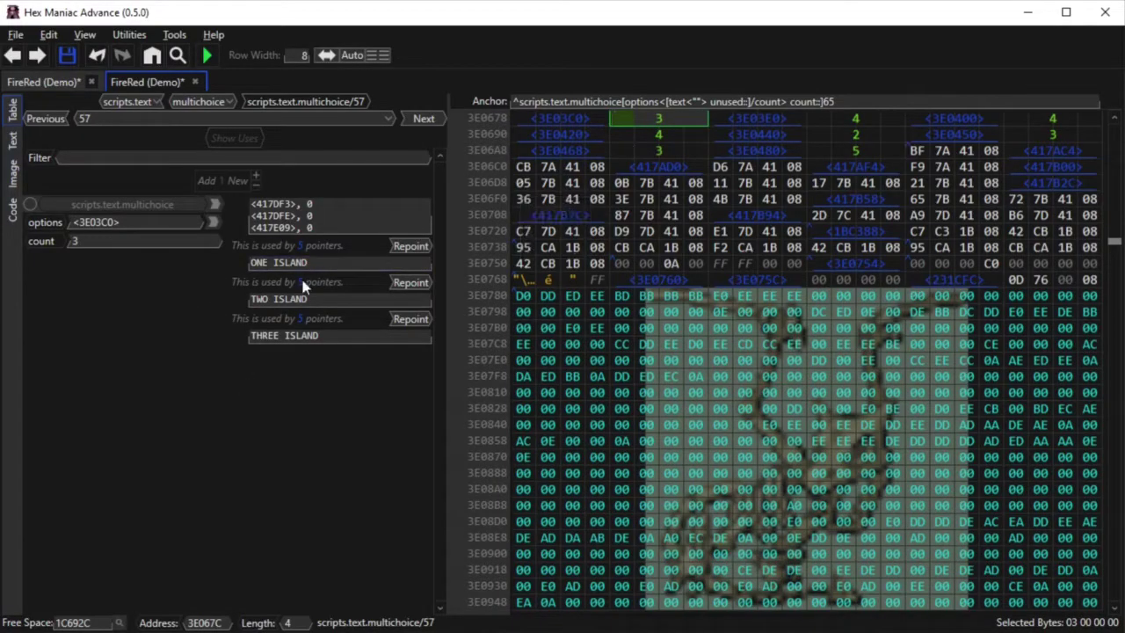
# - Follow the <3E03C0> pointer and select the first row of option texts
pyautogui.doubleClick(569, 118)
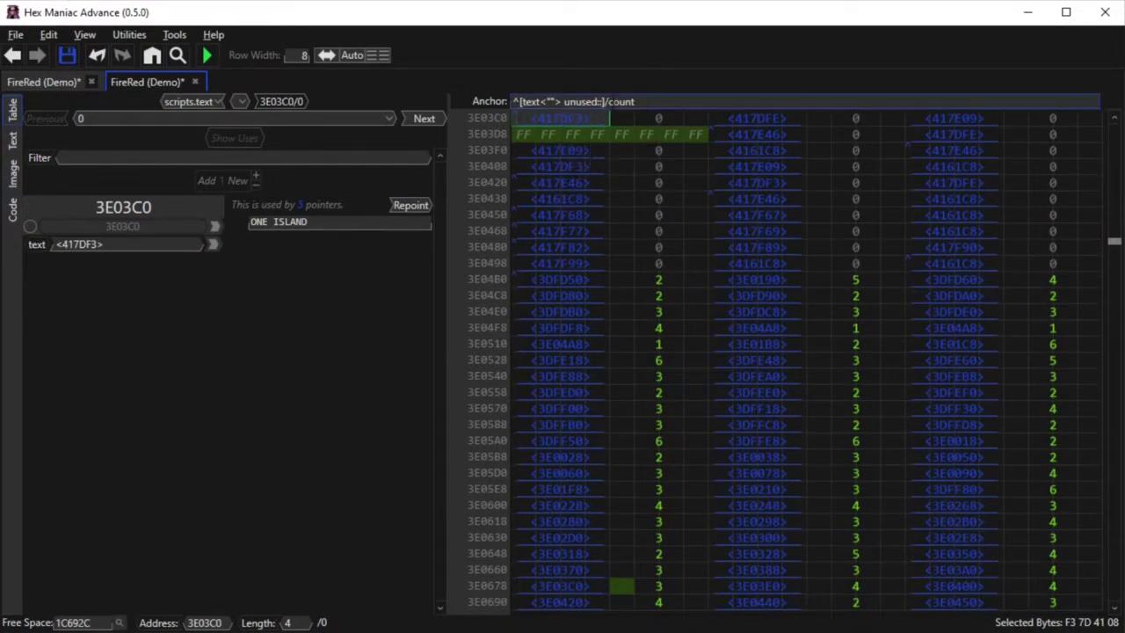
pyautogui.moveTo(568, 118); pyautogui.dragTo(1002, 118)
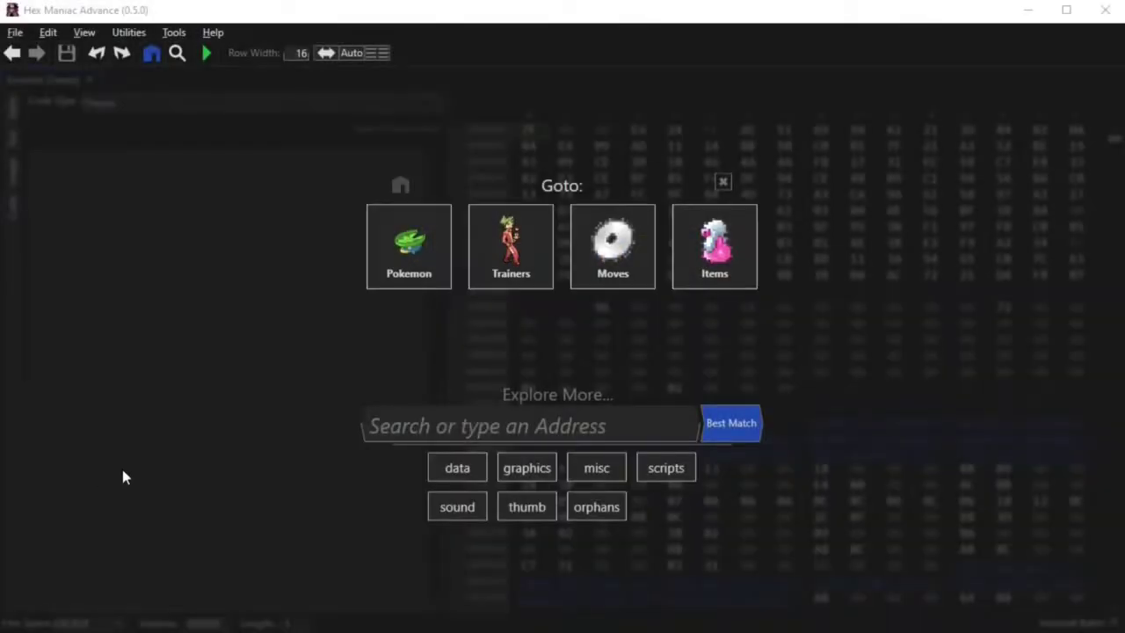
# - Inspect the data.pokemon.stats format and rows, then open Emerald (Demo).toml in Notepad
pyautogui.click(420, 261)
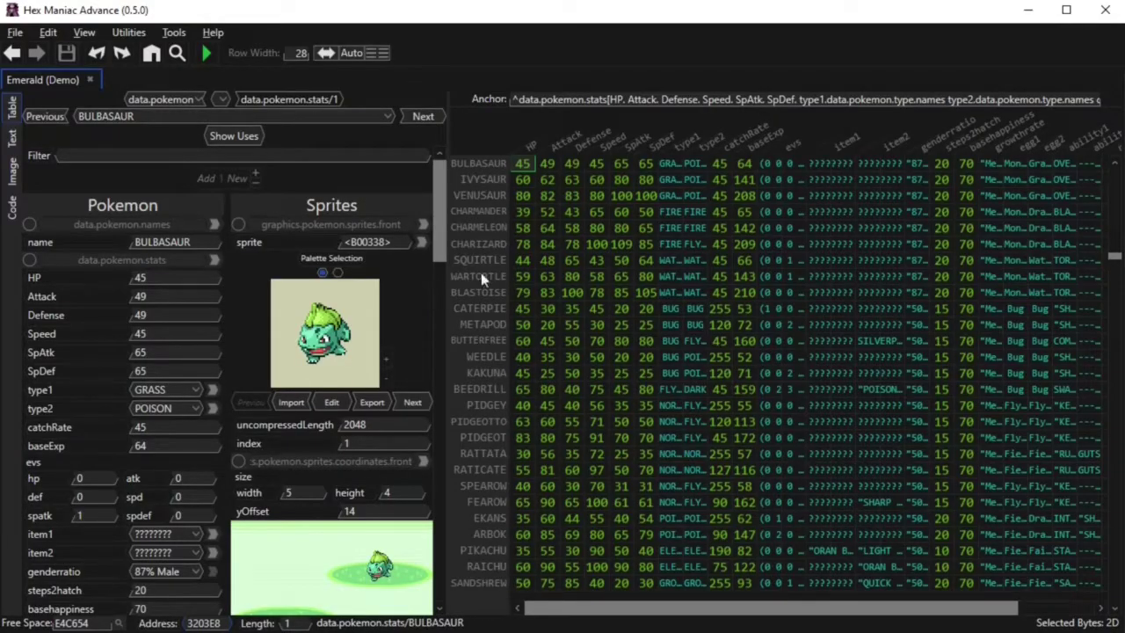
pyautogui.click(538, 99)
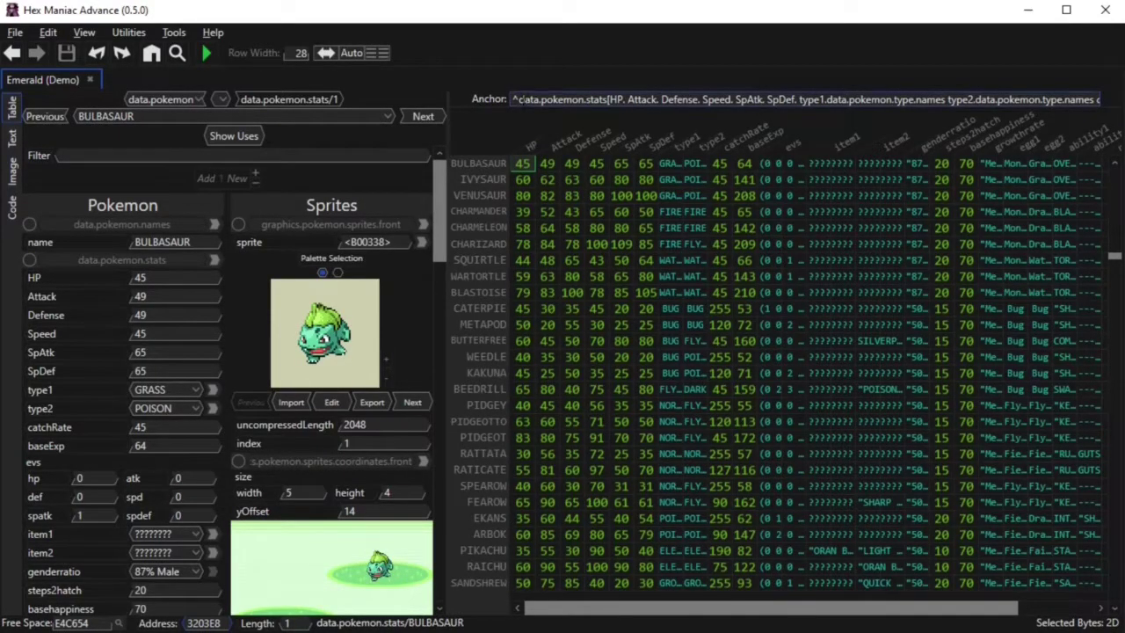
pyautogui.moveTo(518, 99); pyautogui.dragTo(1103, 99)
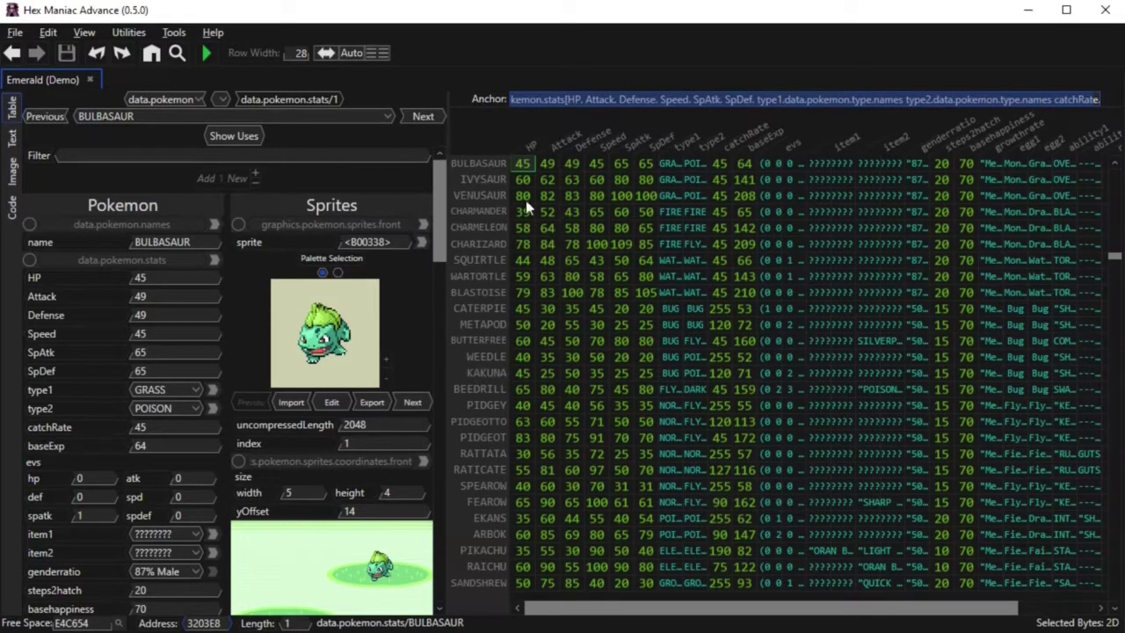
pyautogui.moveTo(526, 182); pyautogui.dragTo(1085, 558)
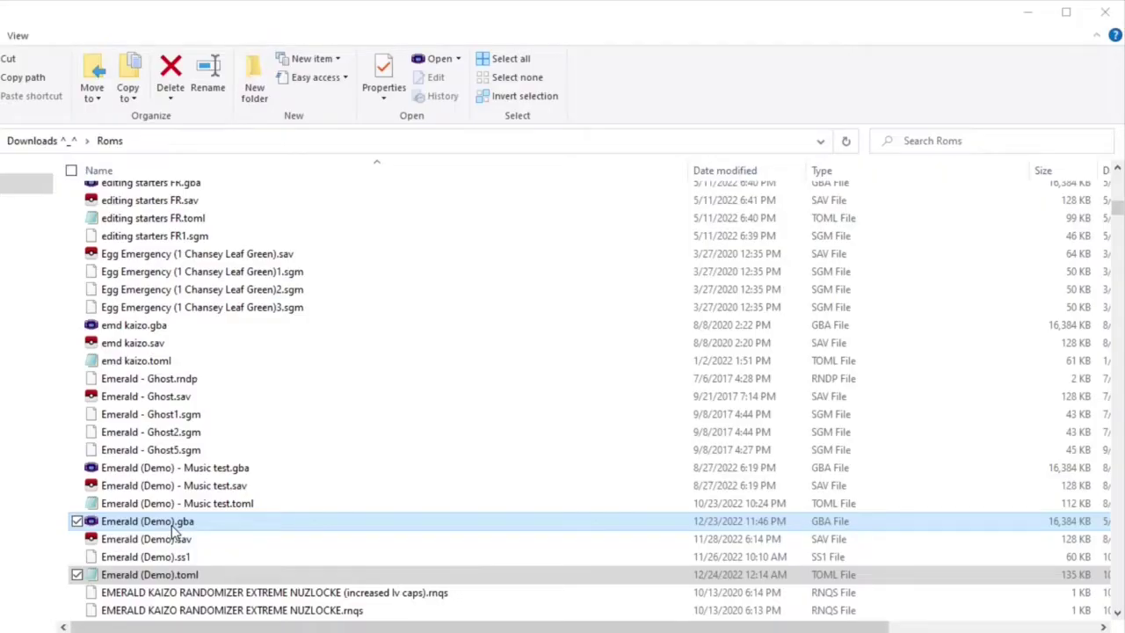
pyautogui.click(160, 582)
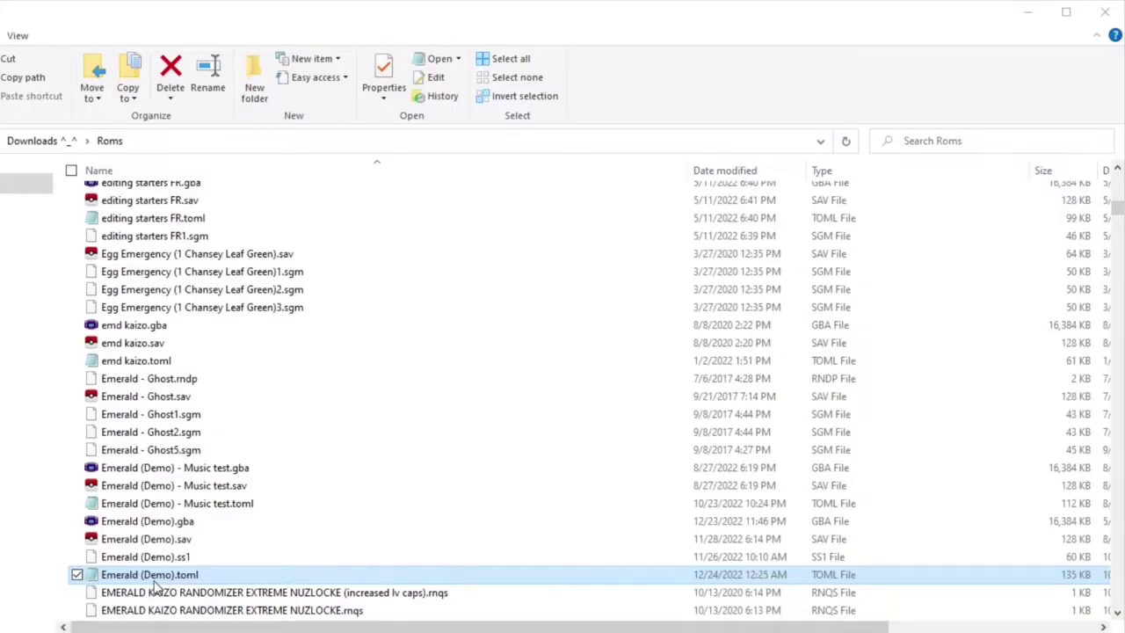
pyautogui.doubleClick(160, 582)
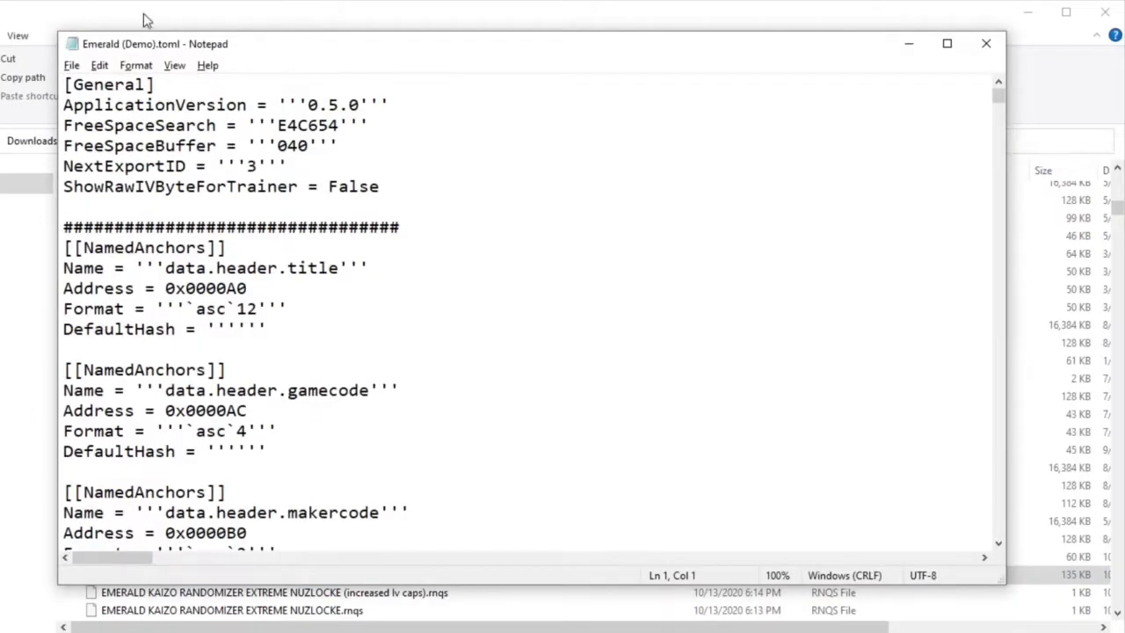
# - Search Emerald (Demo).toml in Notepad for the pokemon.stats entry
pyautogui.moveTo(215, 52); pyautogui.dragTo(295, 50)
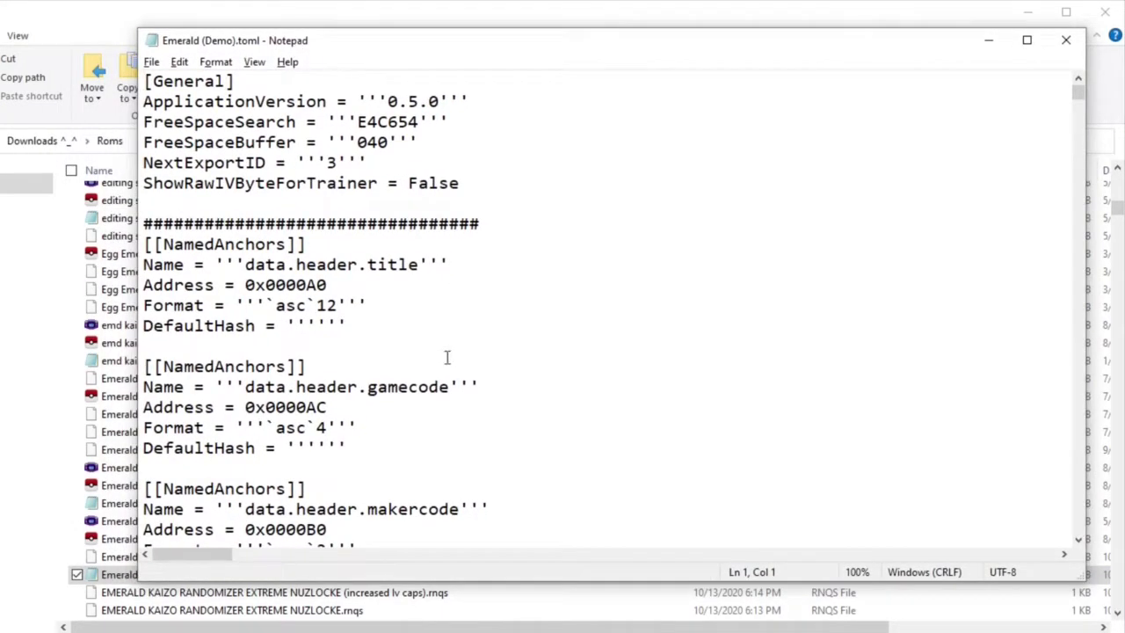
pyautogui.click(550, 89)
pyautogui.scroll(-2, 551, 88)
pyautogui.scroll(-5, 550, 89)
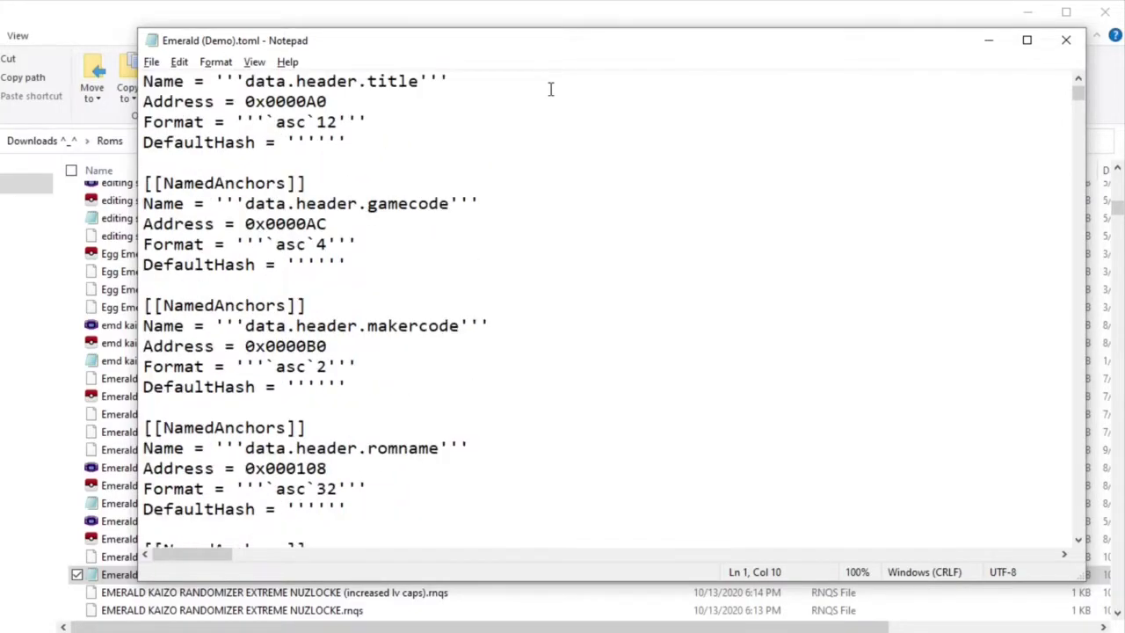
pyautogui.scroll(-5, 550, 88)
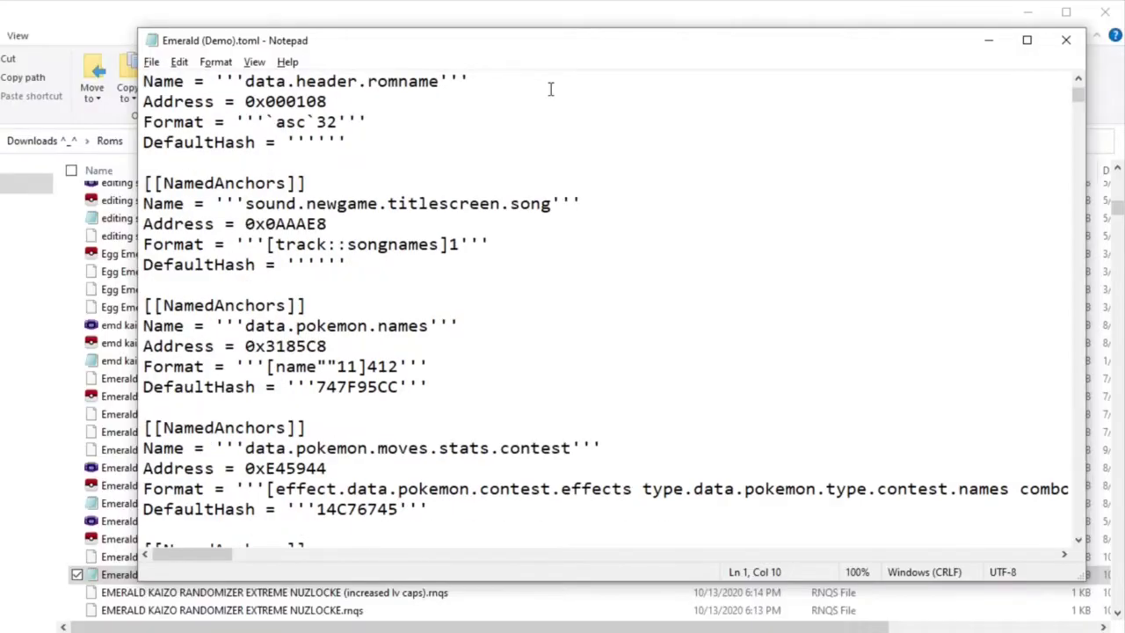
pyautogui.scroll(-2, 550, 89)
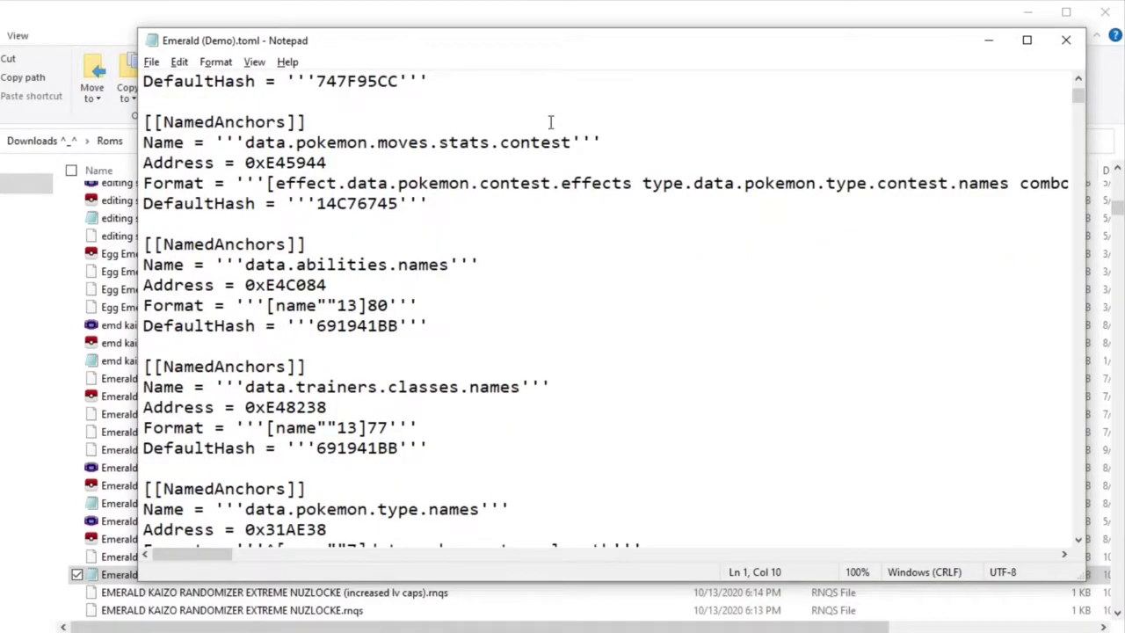
pyautogui.click(550, 123)
pyautogui.hotkey('ctrl', 'f')
pyautogui.press('BackSpace')
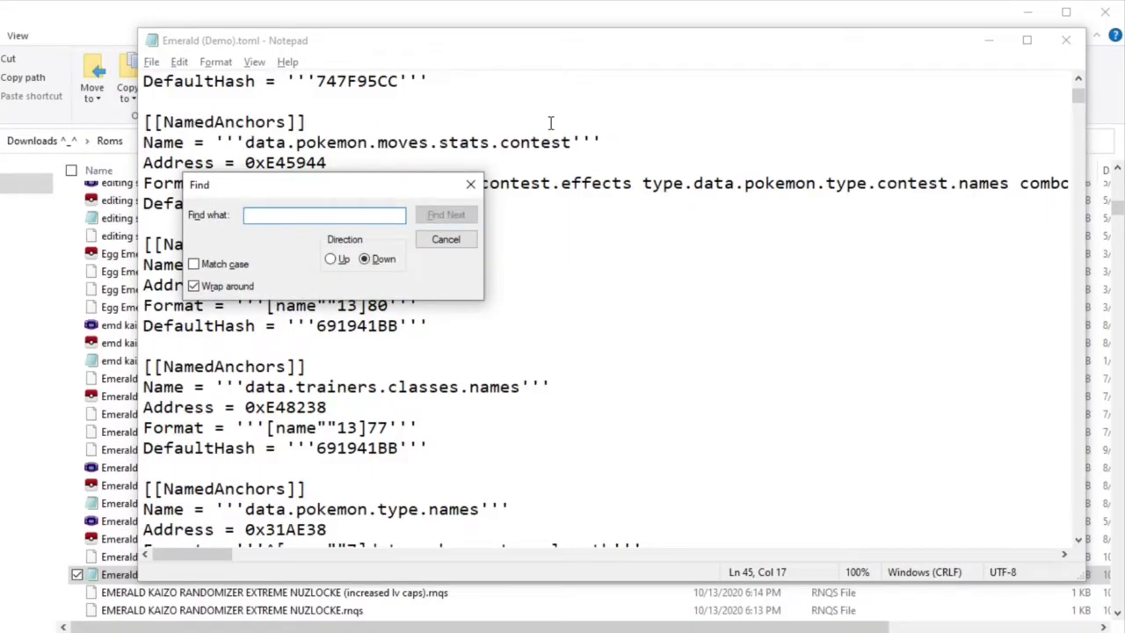
pyautogui.write('pokemon.stats')
pyautogui.press('Return')
pyautogui.press('Escape')
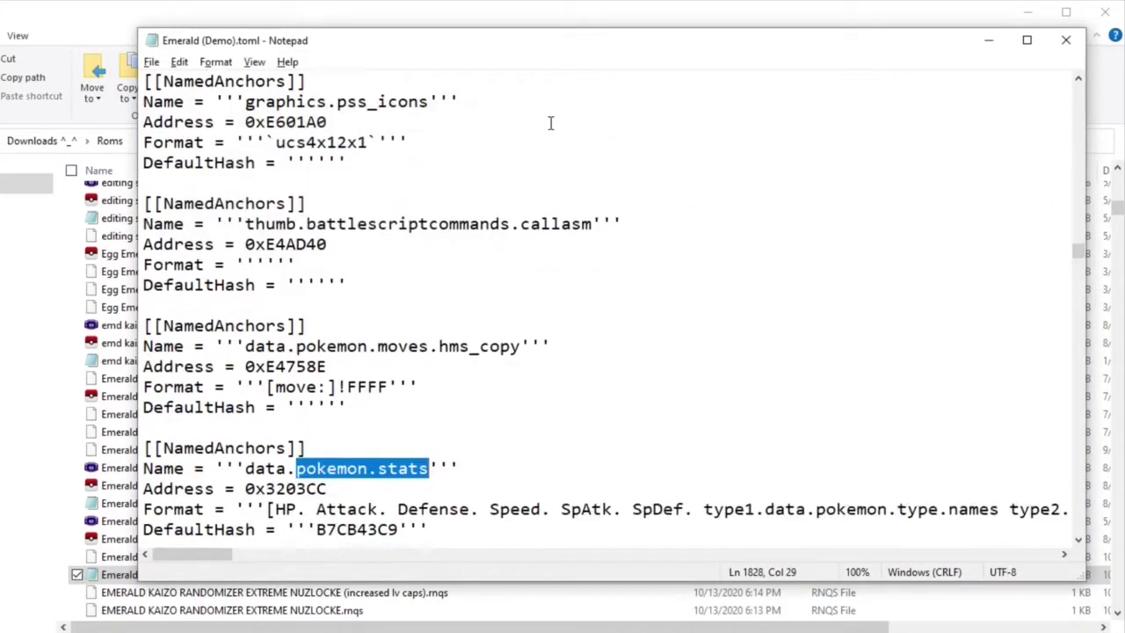
# - Select genderratiovalues in the stats Format line and jump to its [[List]] definition
pyautogui.click(414, 467)
pyautogui.moveTo(414, 468); pyautogui.dragTo(140, 391)
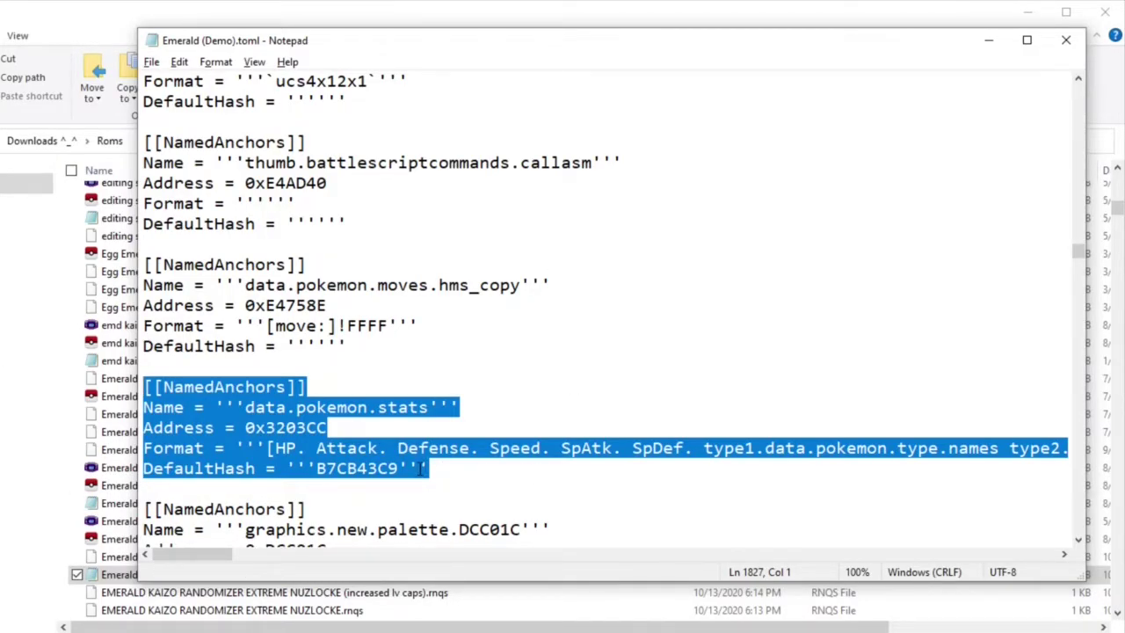
pyautogui.click(351, 487)
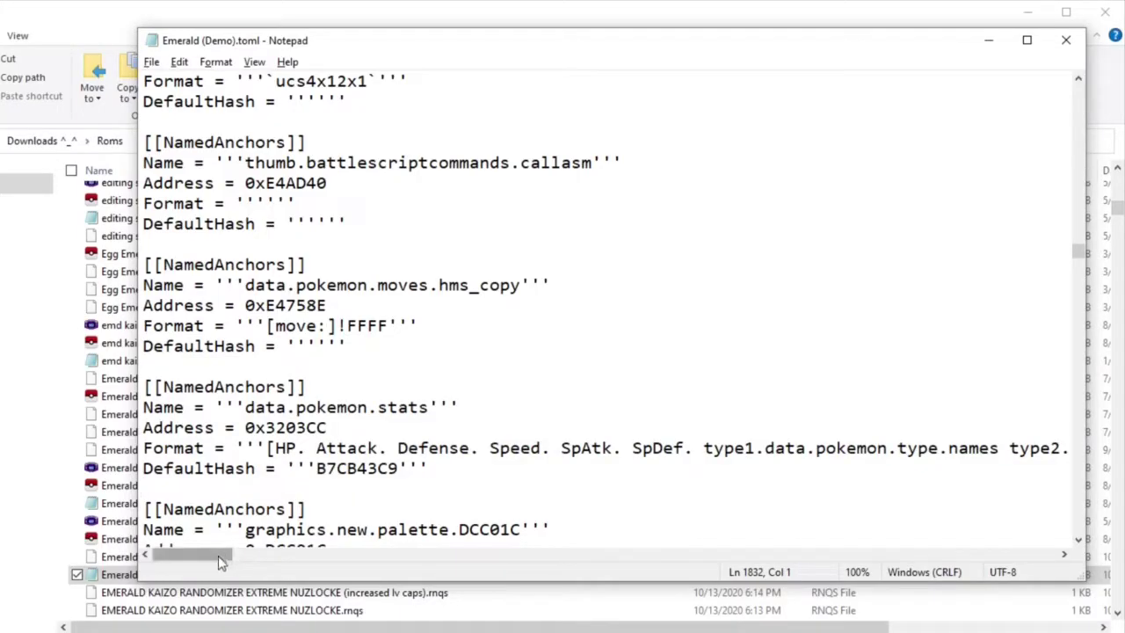
pyautogui.moveTo(208, 559); pyautogui.dragTo(401, 537)
pyautogui.moveTo(239, 449); pyautogui.dragTo(535, 446)
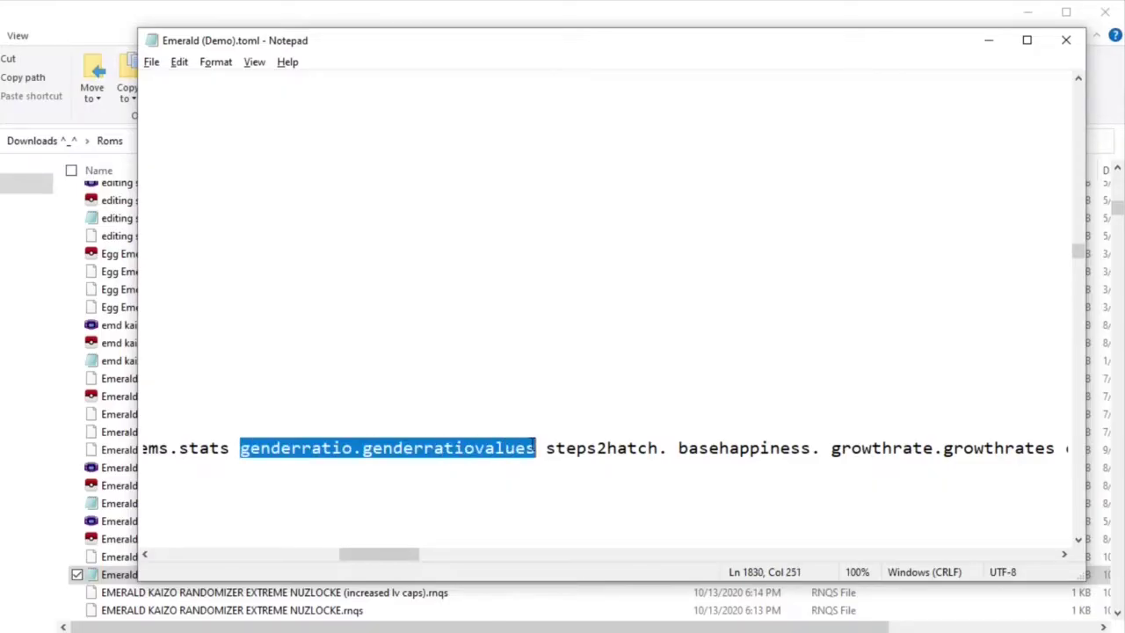
pyautogui.click(468, 448)
pyautogui.moveTo(535, 448); pyautogui.dragTo(363, 449)
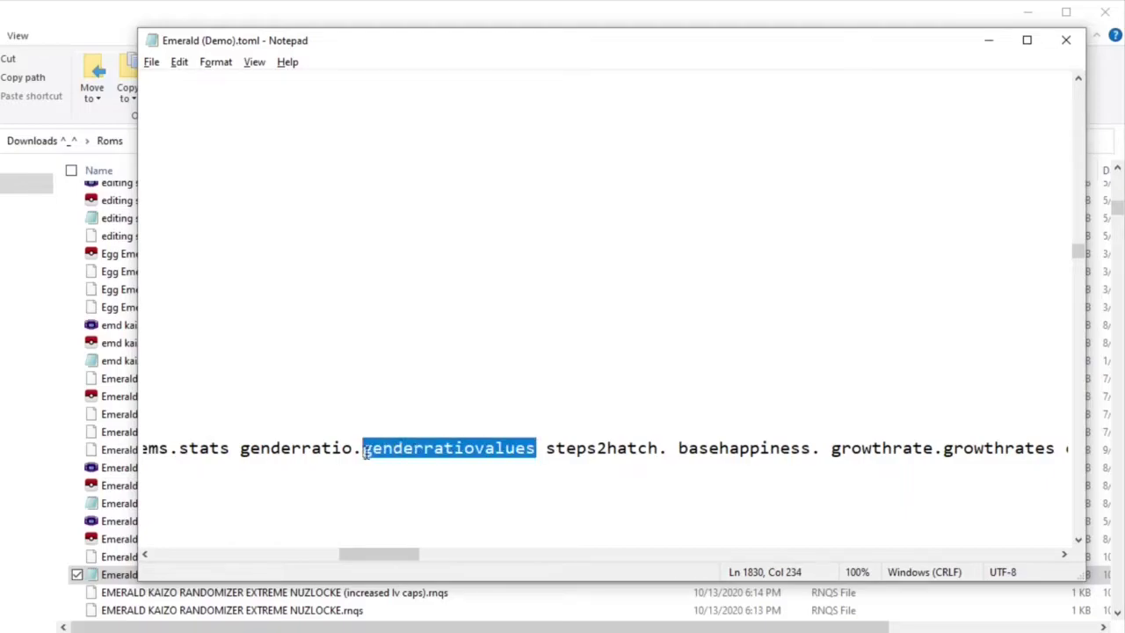
pyautogui.hotkey('ctrl', 'f')
pyautogui.click(447, 141)
pyautogui.press('Escape')
pyautogui.scroll(-4, 391, 369)
pyautogui.scroll(-3, 391, 369)
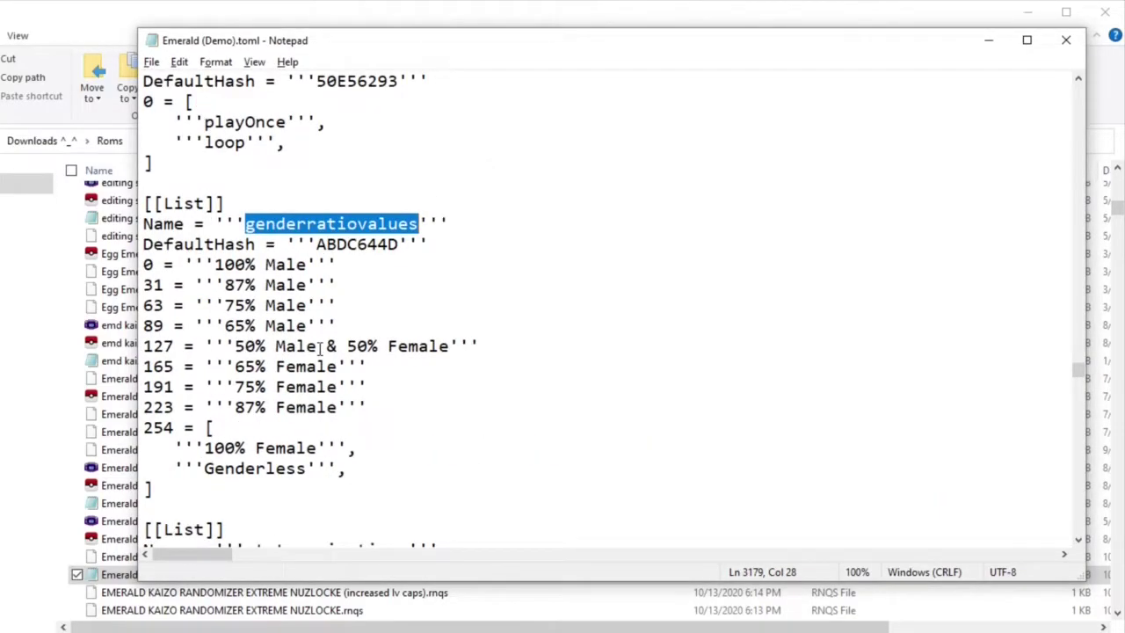
# - Replace ' & 50% ' in the 127 gender ratio label with '/' to read 50% Male/Female
pyautogui.moveTo(321, 348); pyautogui.dragTo(387, 348)
pyautogui.write('/')
pyautogui.scroll(-2, 452, 439)
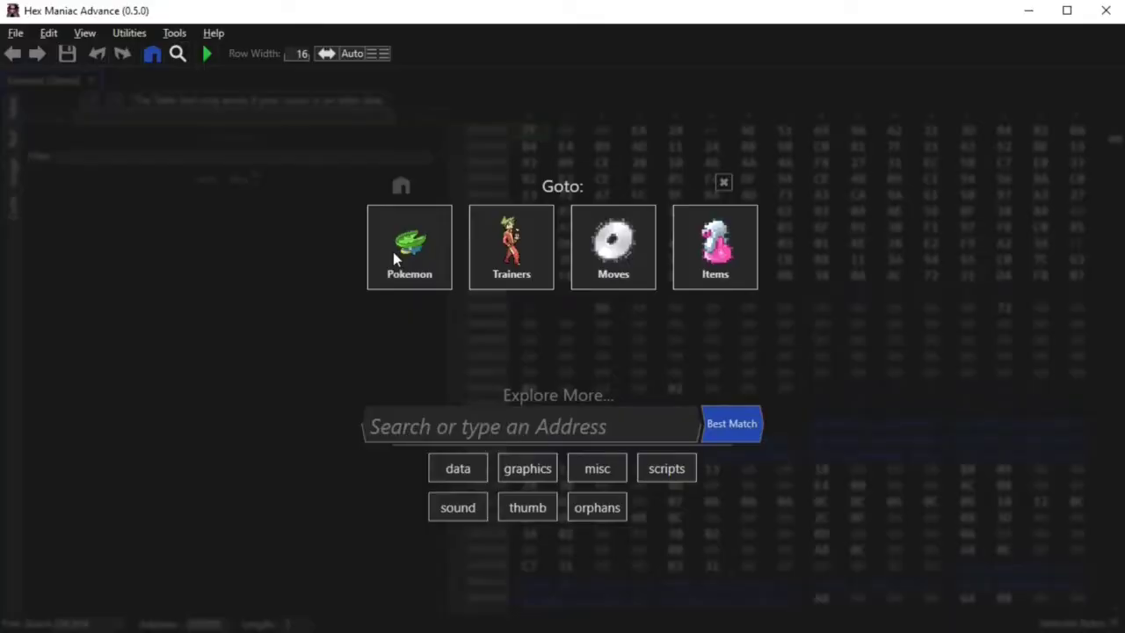
# - In Hex Maniac's Pokemon stats table, open WEEDLE's genderratio dropdown to see the new label
pyautogui.click(394, 255)
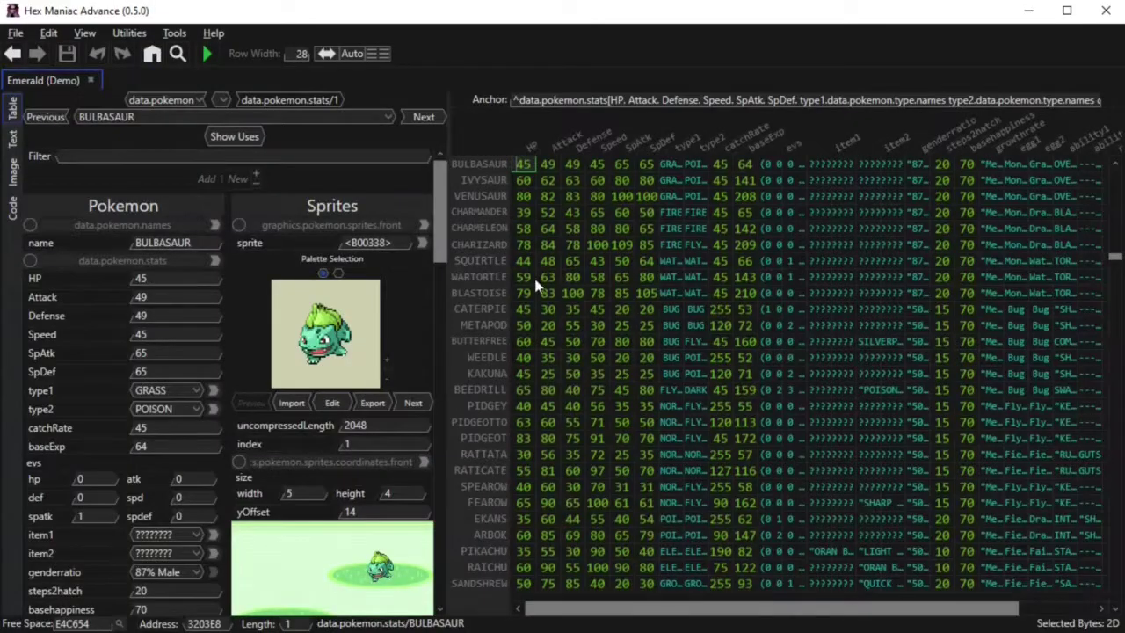
pyautogui.scroll(-5, 413, 405)
pyautogui.click(522, 360)
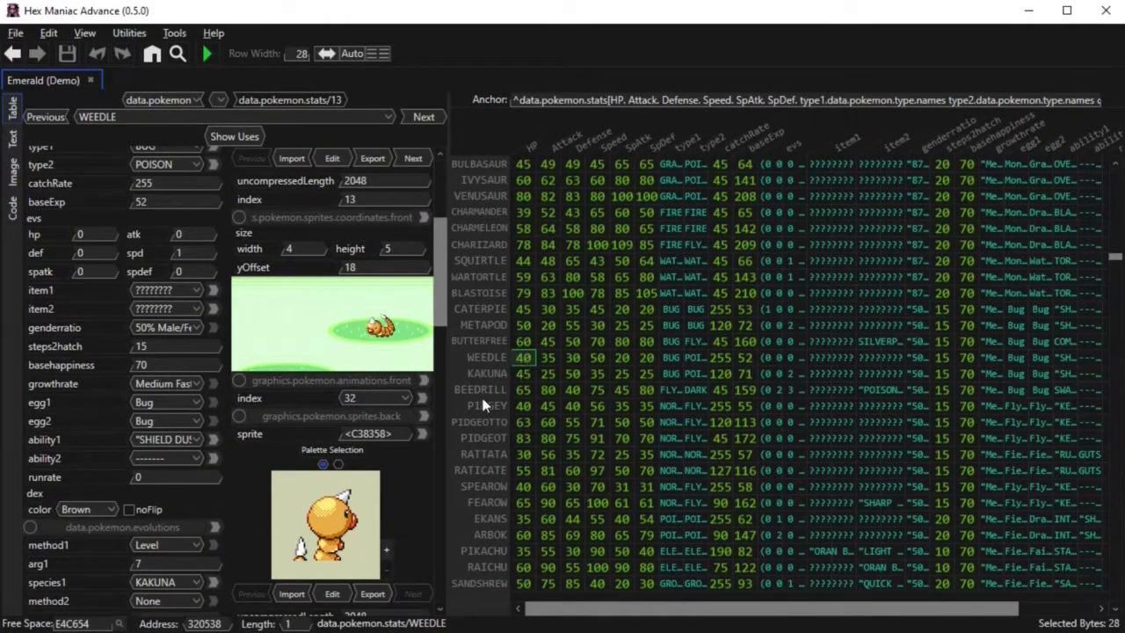
pyautogui.click(203, 329)
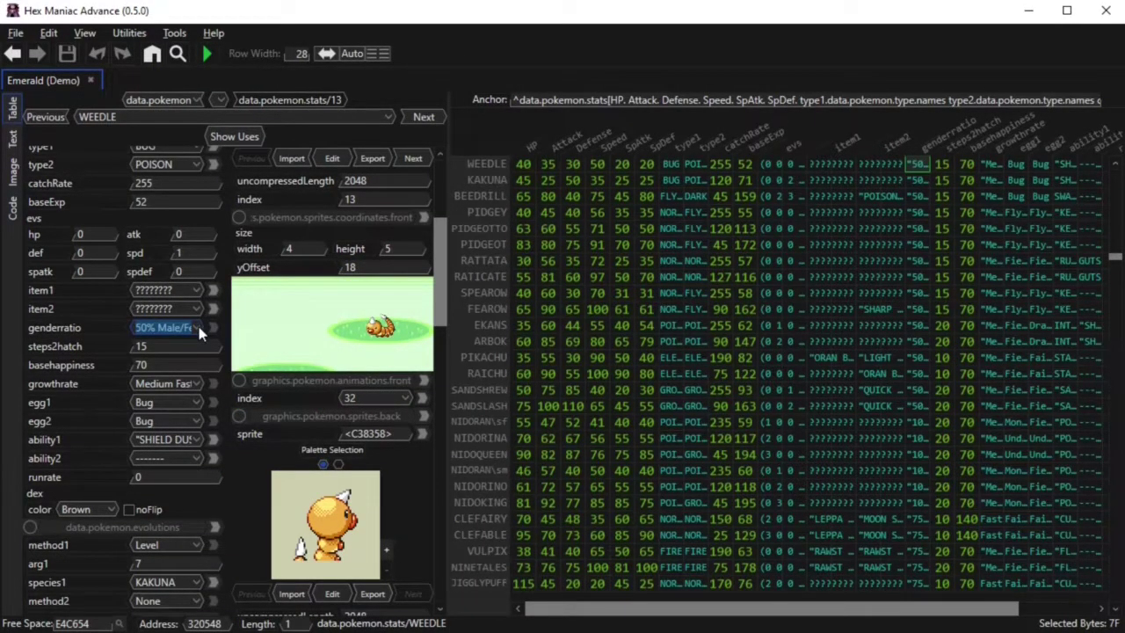
pyautogui.click(203, 328)
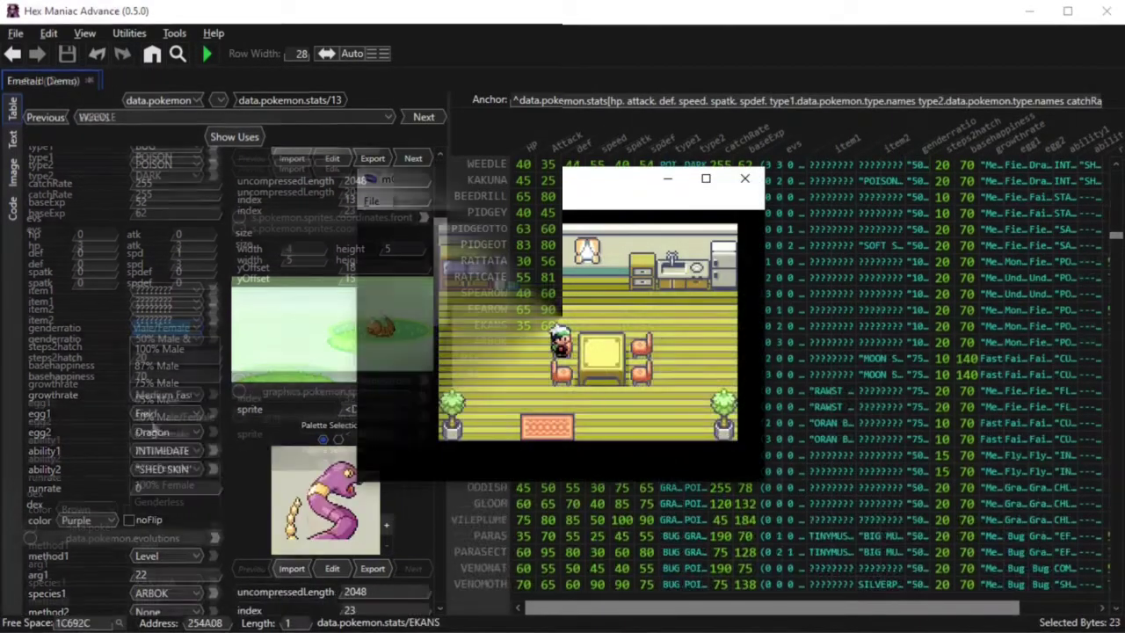